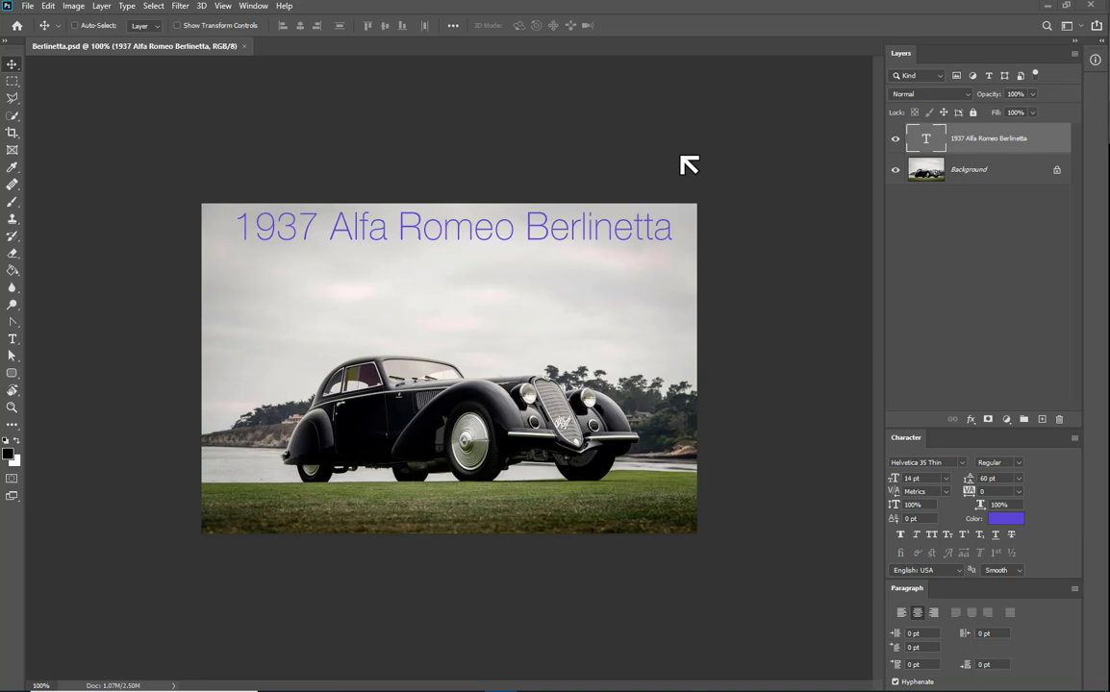
Convert the locked Background into a regular layer named Layer 0.
key(ctrl+a)
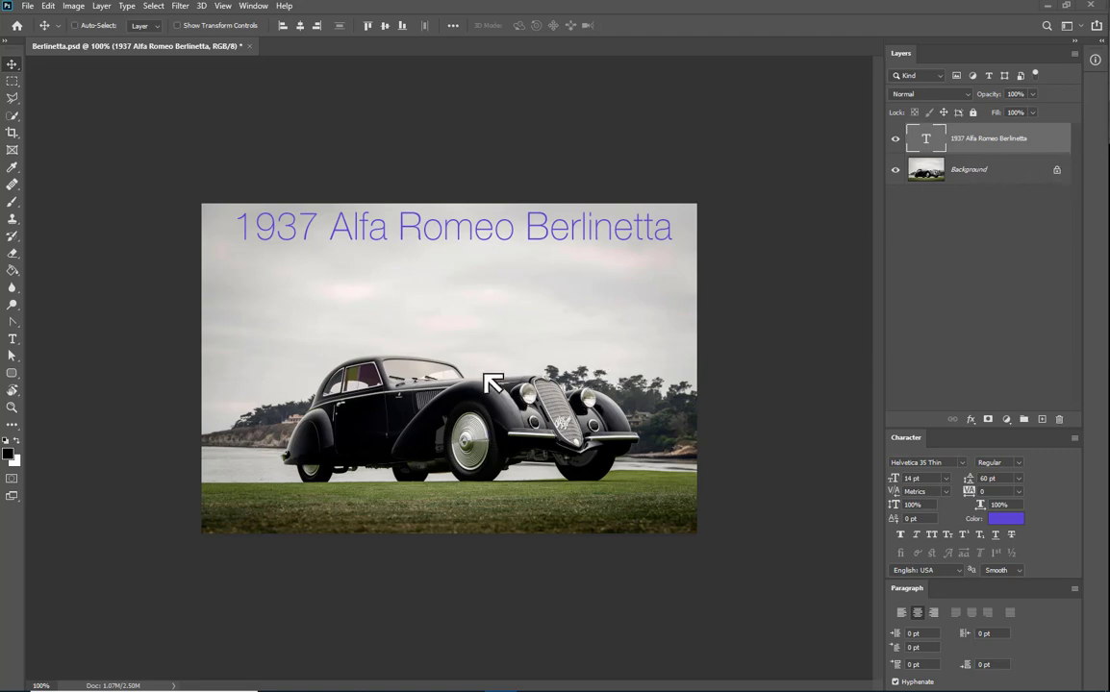
click(970, 172)
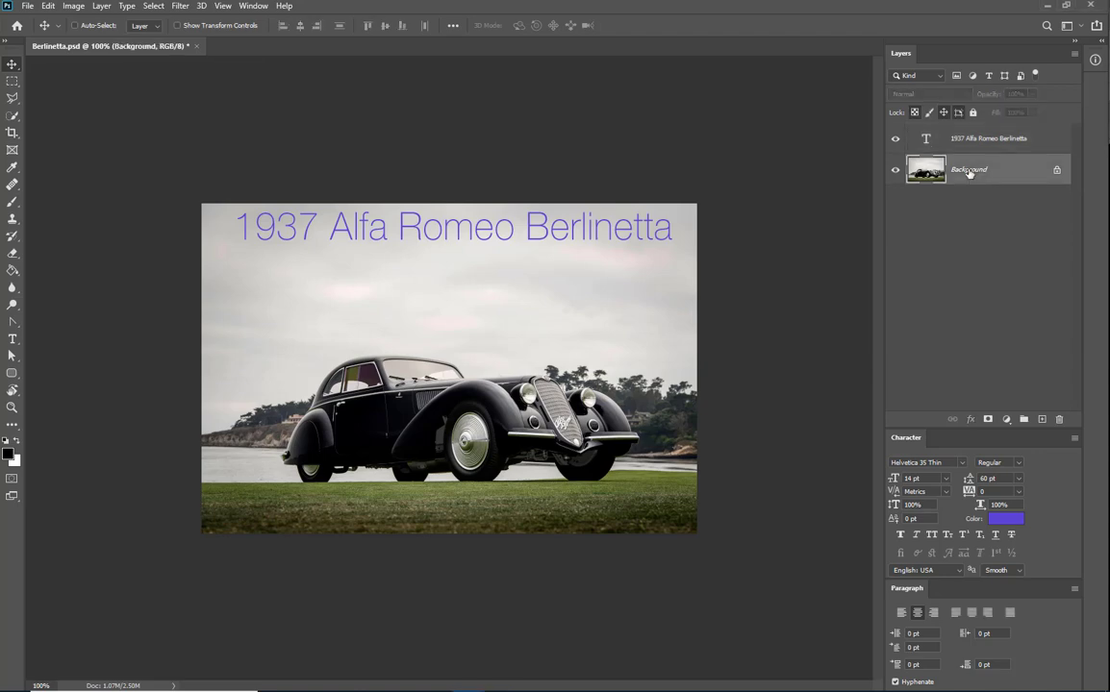
double_click(970, 171)
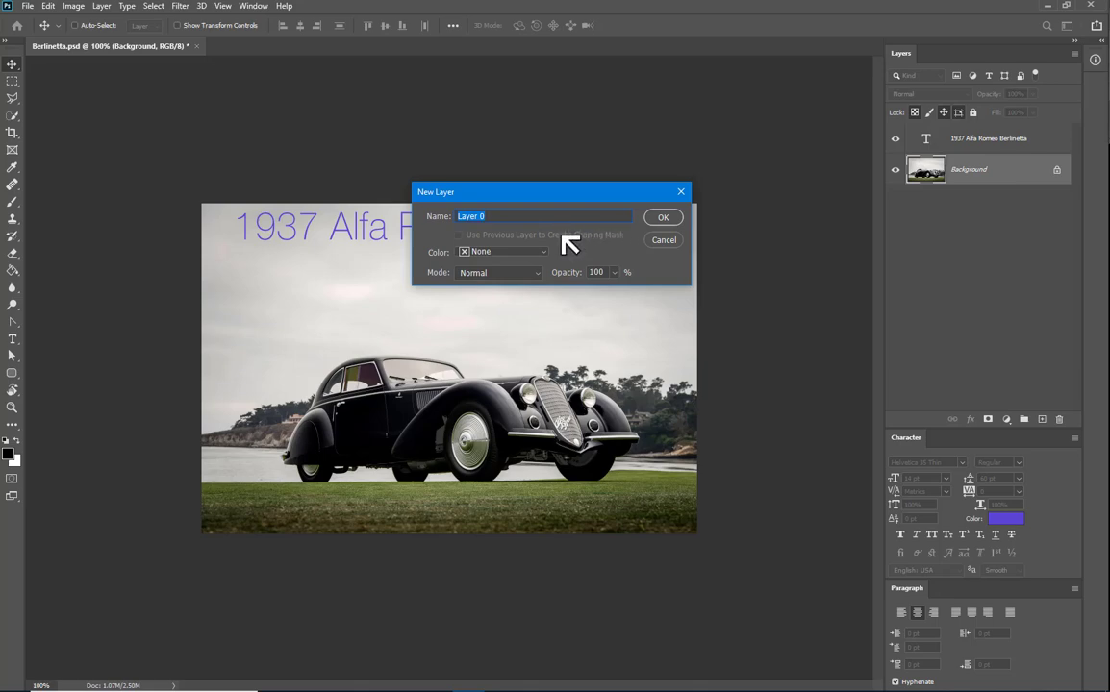
click(658, 219)
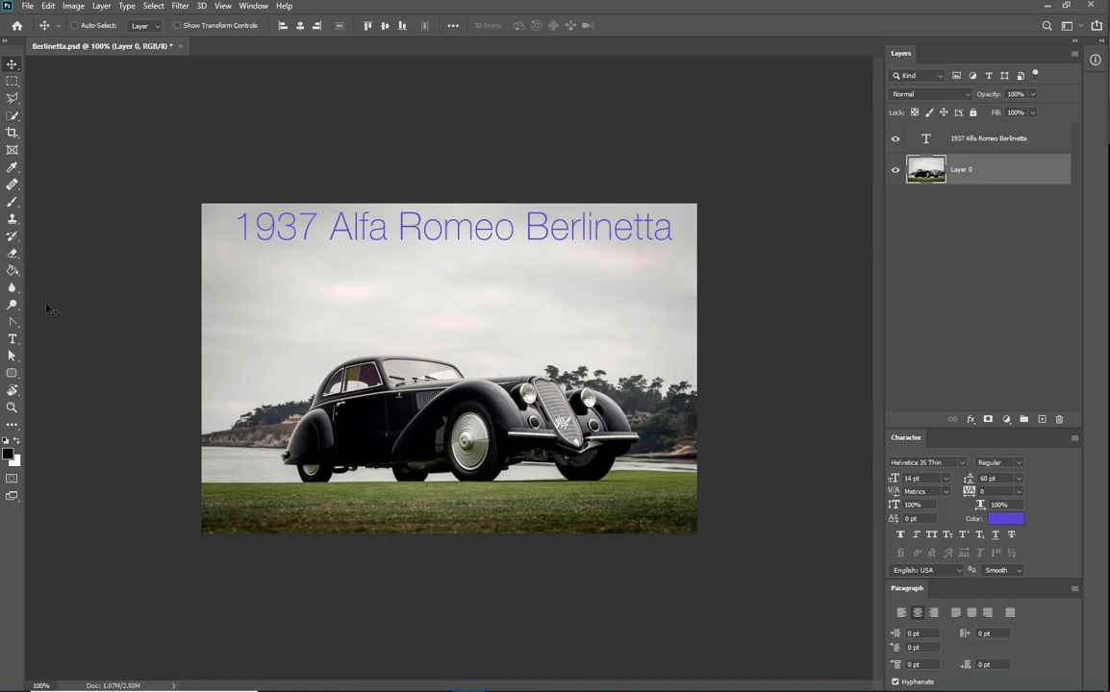
Activate the Quick Selection tool for selecting on Layer 0.
click(12, 116)
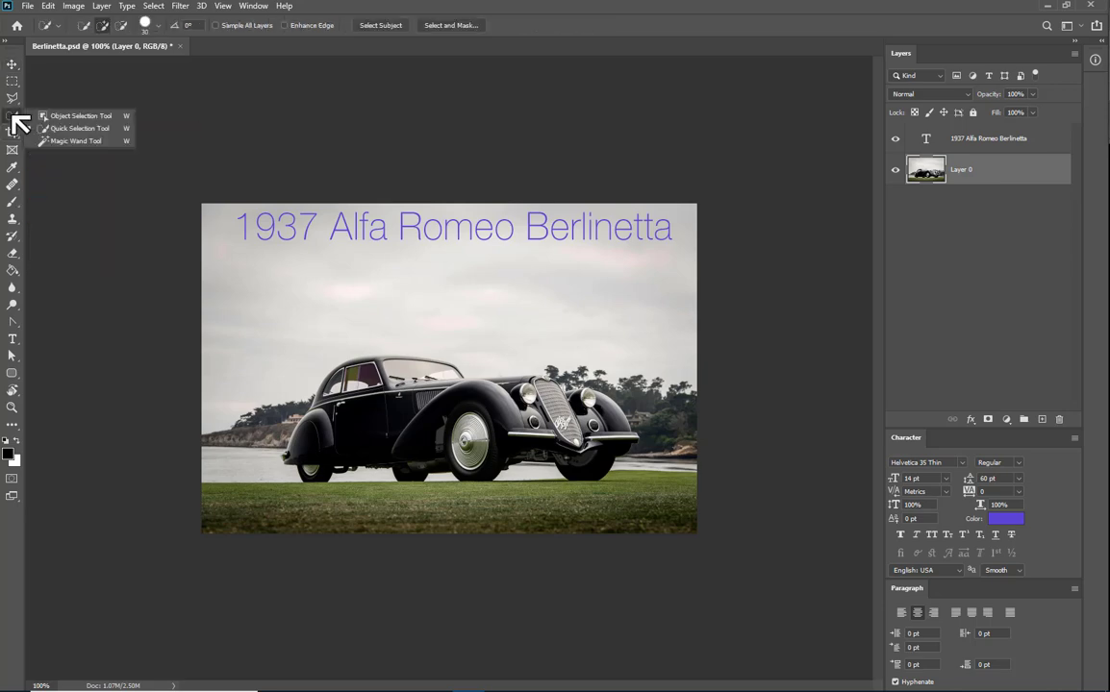
click(66, 129)
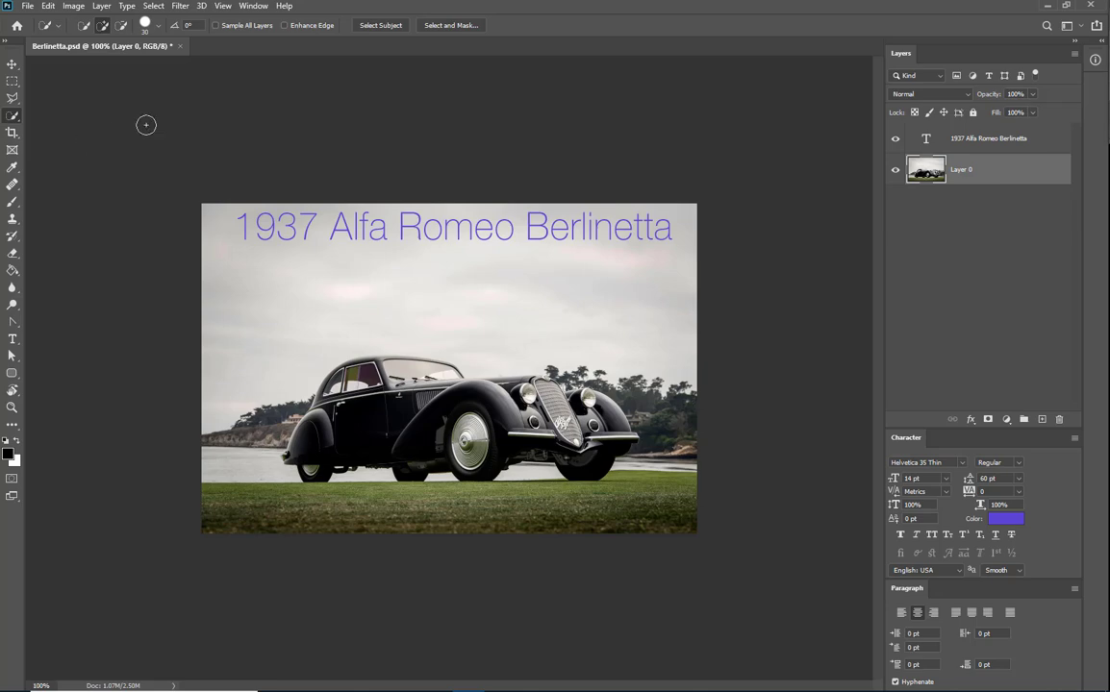
key(shift+w)
key(shift+w)
key(shift+w)
key(shift+w)
key(shift+w)
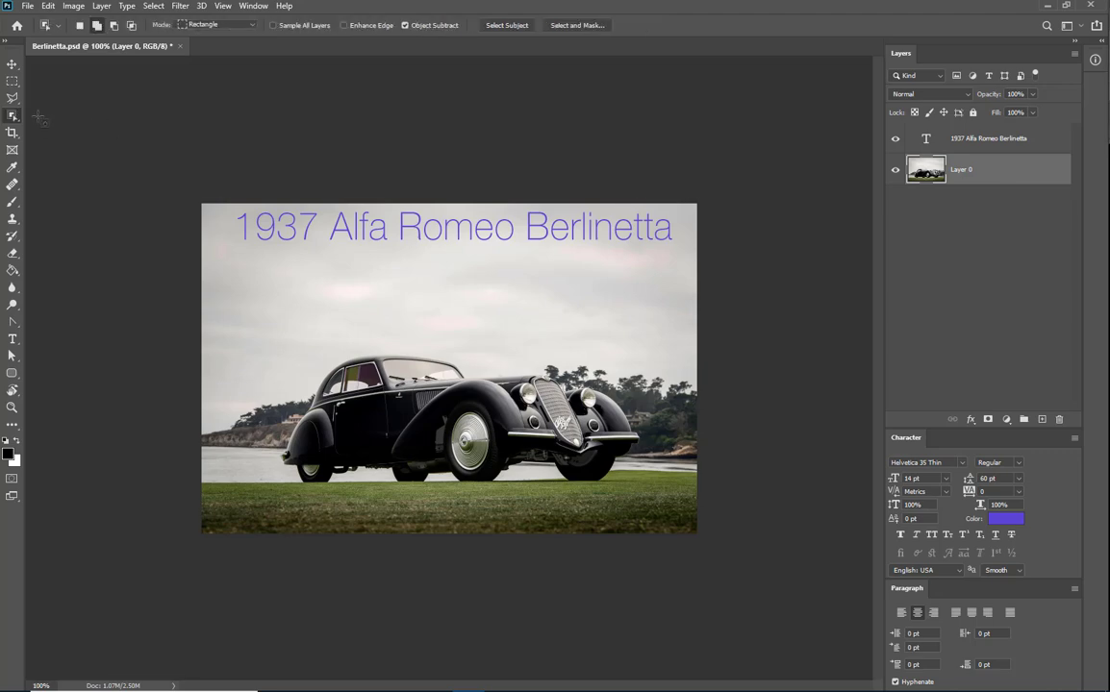
key(shift+w)
key(shift+w)
key(shift+w)
key(shift+w)
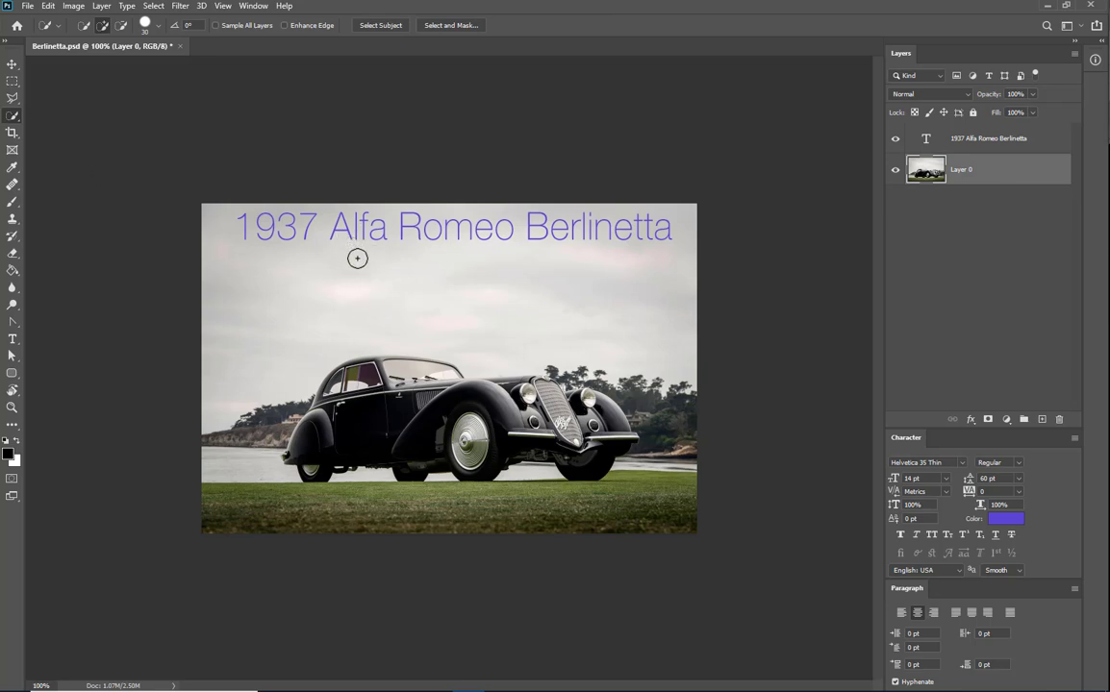
Select the whole car on Layer 0 with the Quick Selection tool, leaving out the sky and grass.
click(355, 428)
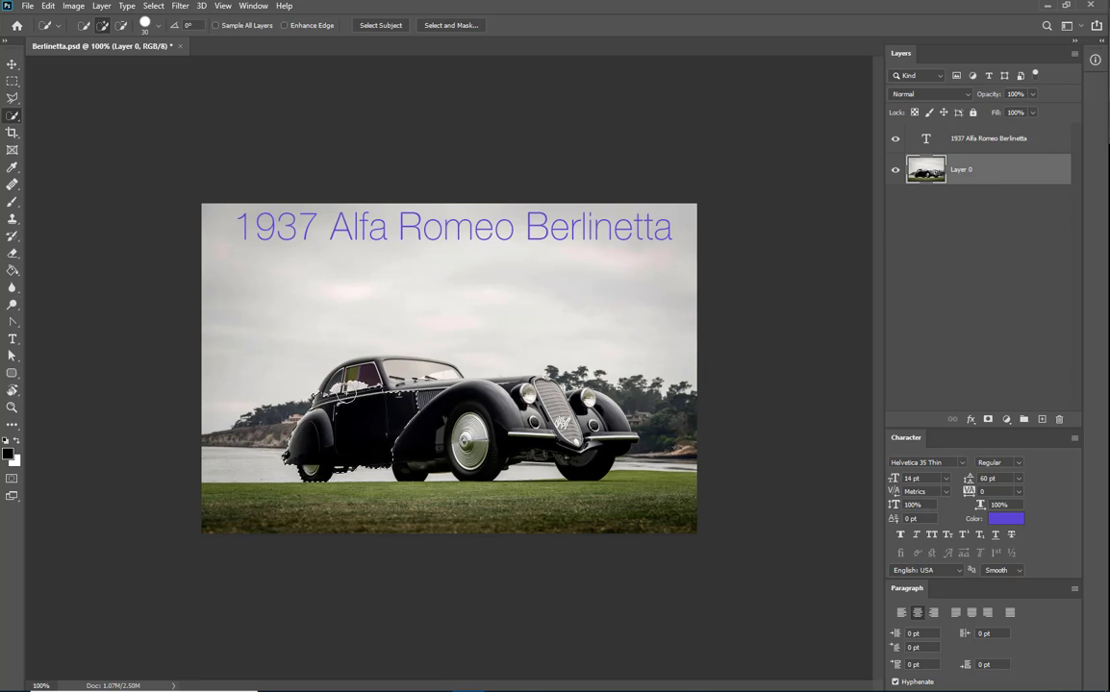
mouse_move(346, 392)
mouse_down()
mouse_move(371, 370)
mouse_move(444, 392)
mouse_move(430, 418)
mouse_move(488, 432)
mouse_up()
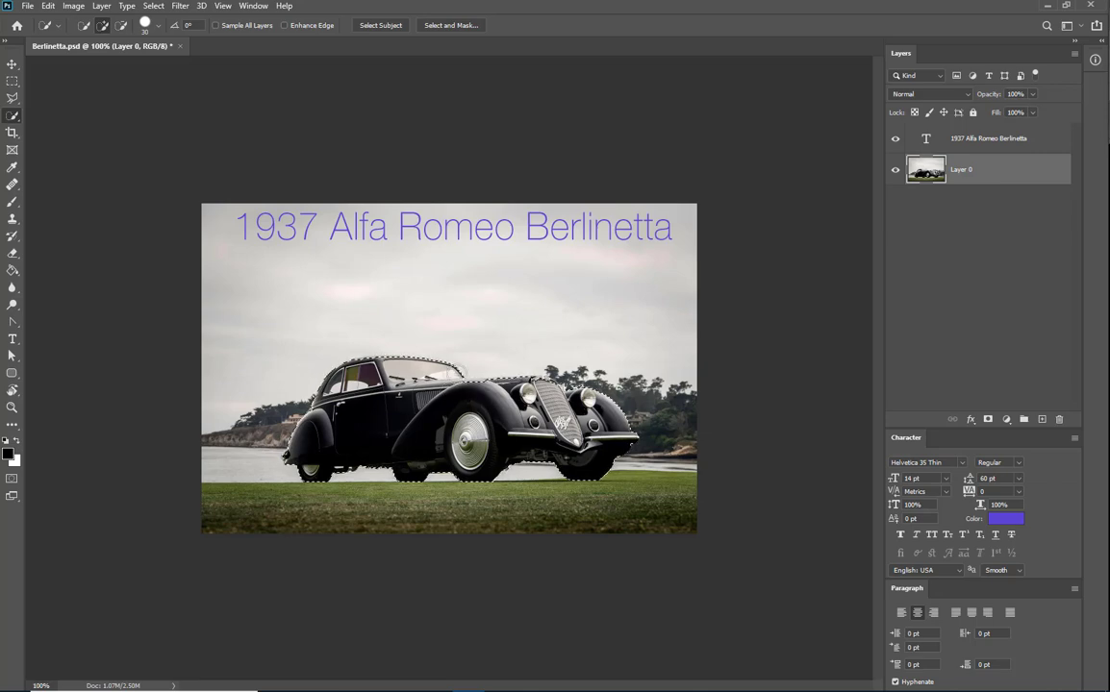
click(12, 64)
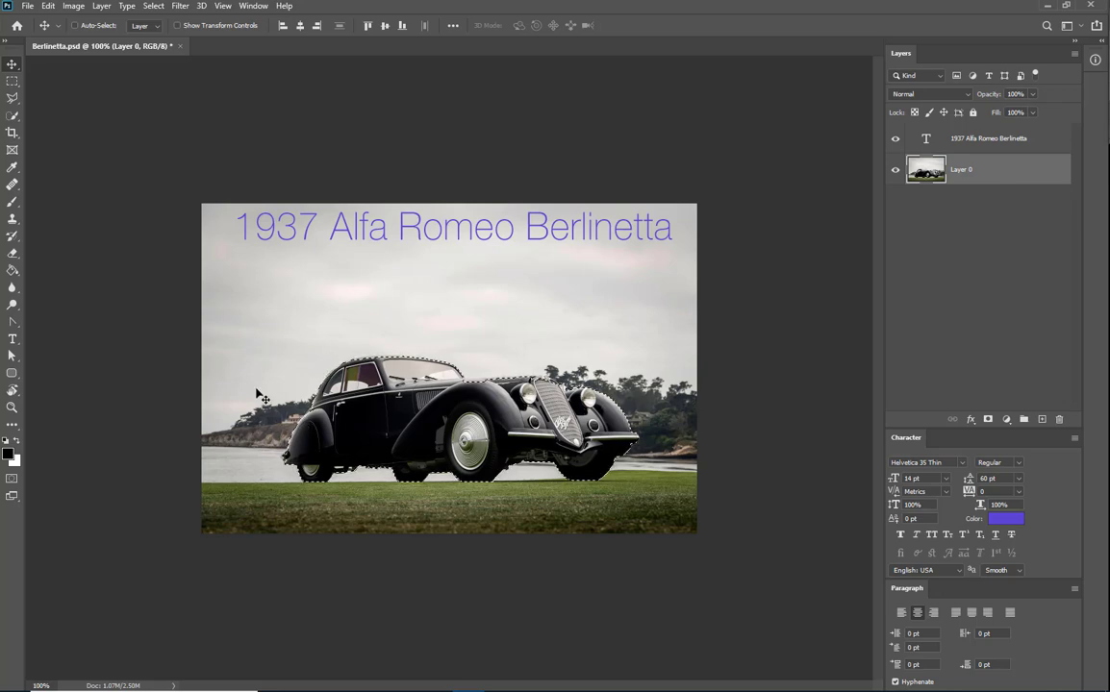
Paint a small horizontal patch over the windshield in Quick Mask mode and return to the selection view.
key(ctrl)
key(ctrl+plus)
key(ctrl+plus)
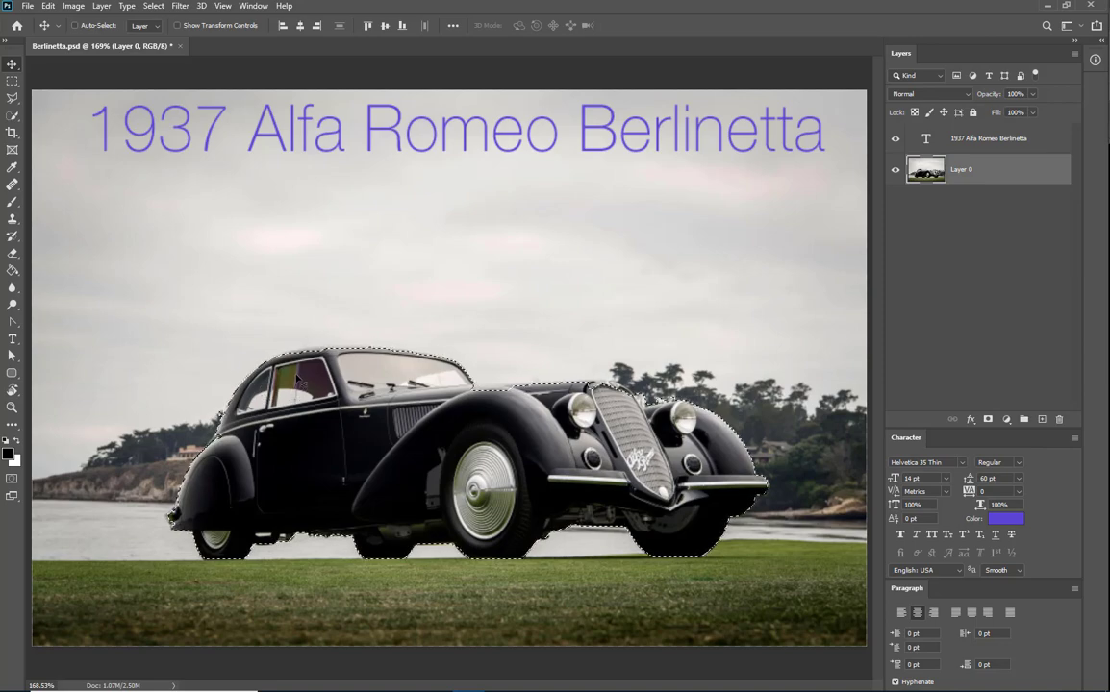
key(ctrl)
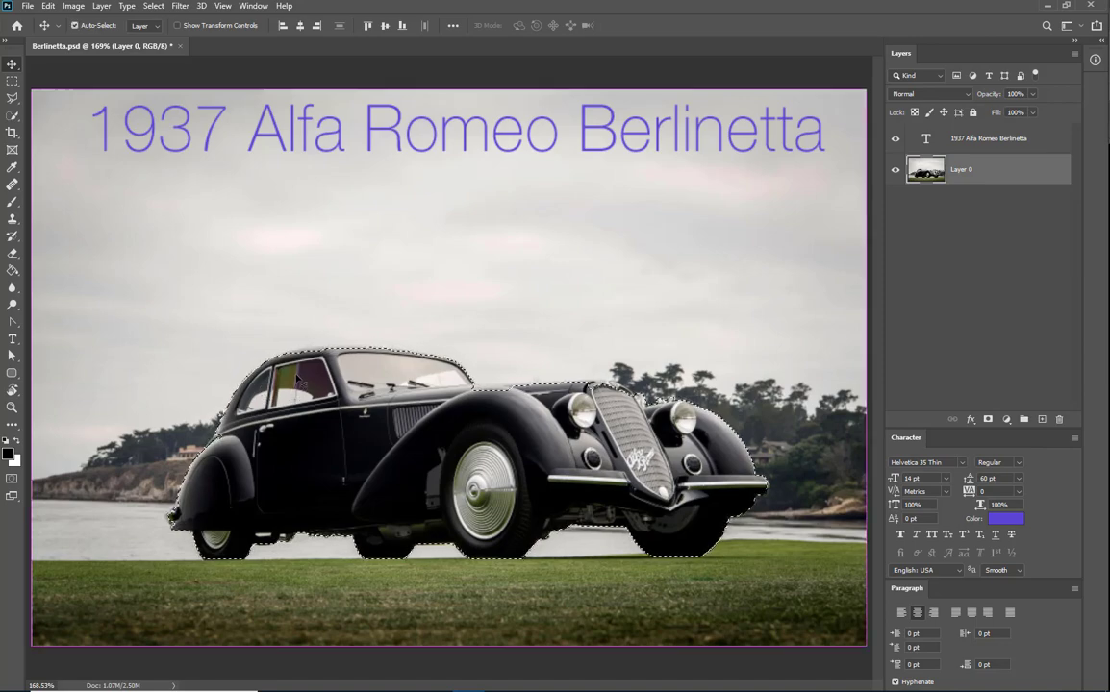
key(ctrl+plus)
key(ctrl+plus)
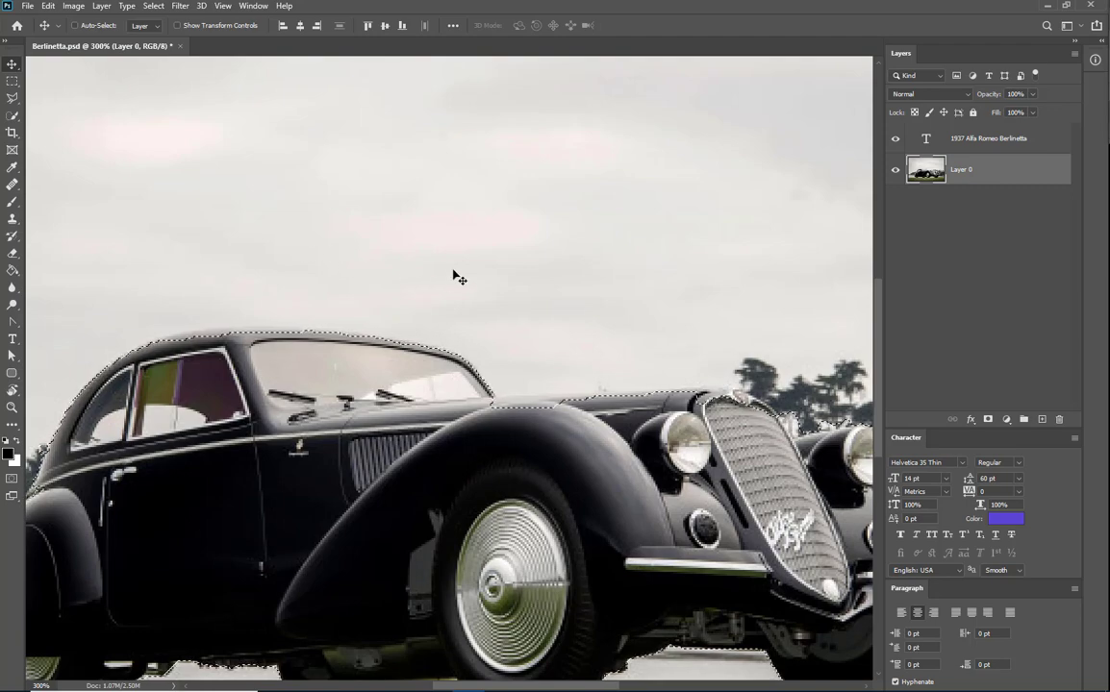
key(q)
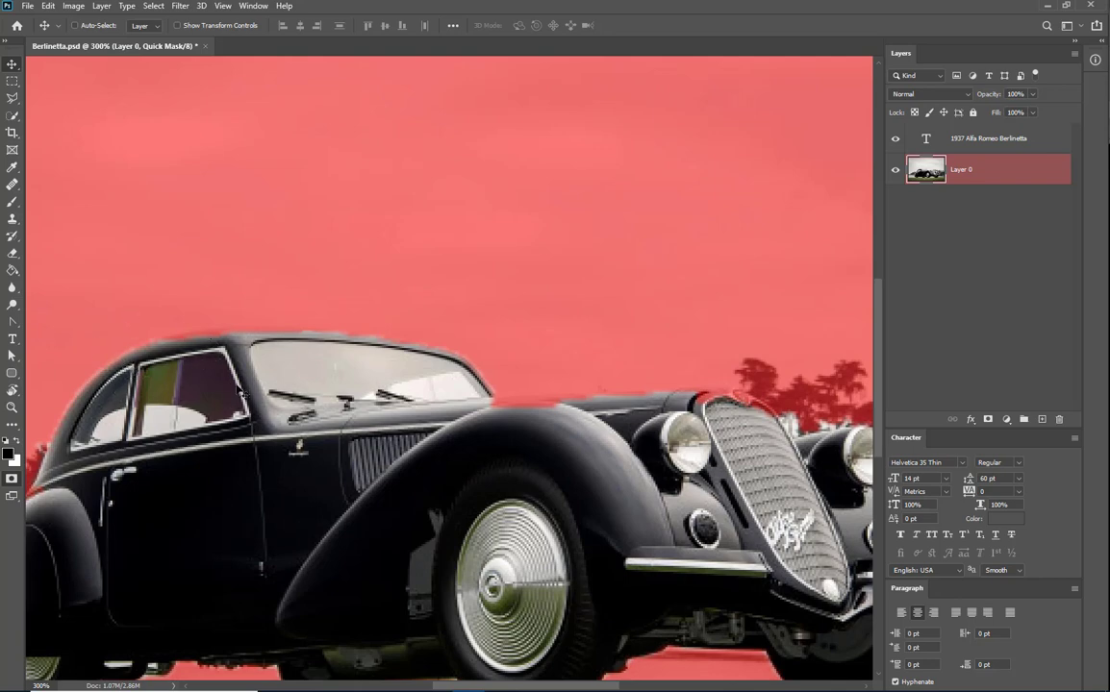
key(b)
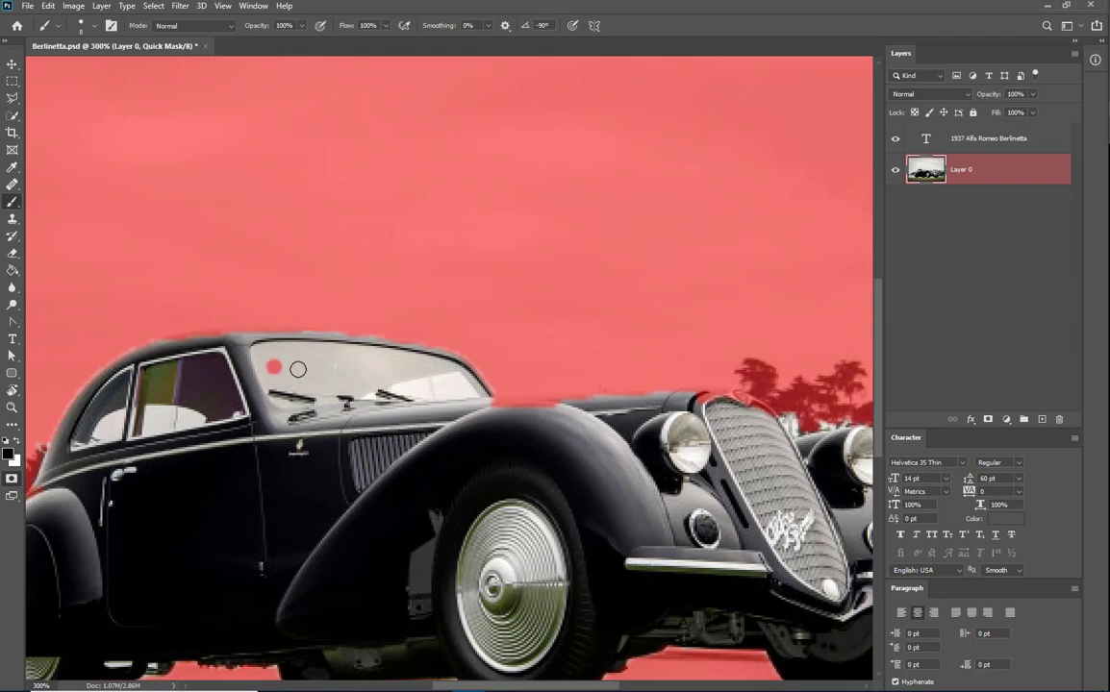
drag(298, 369, 336, 368)
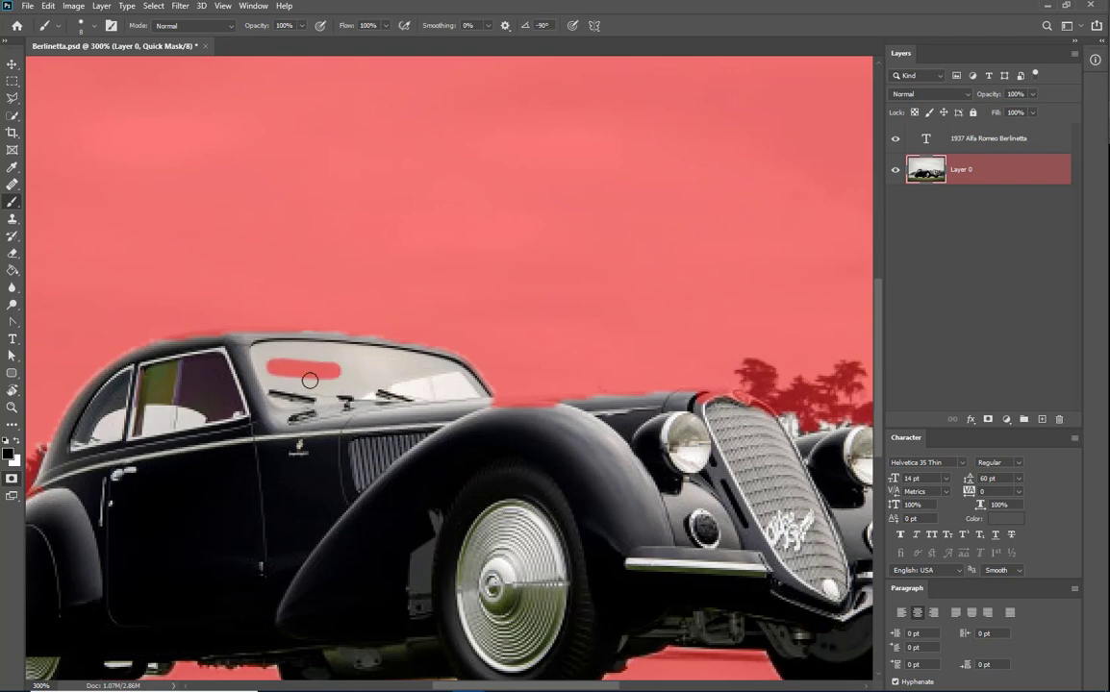
key(q)
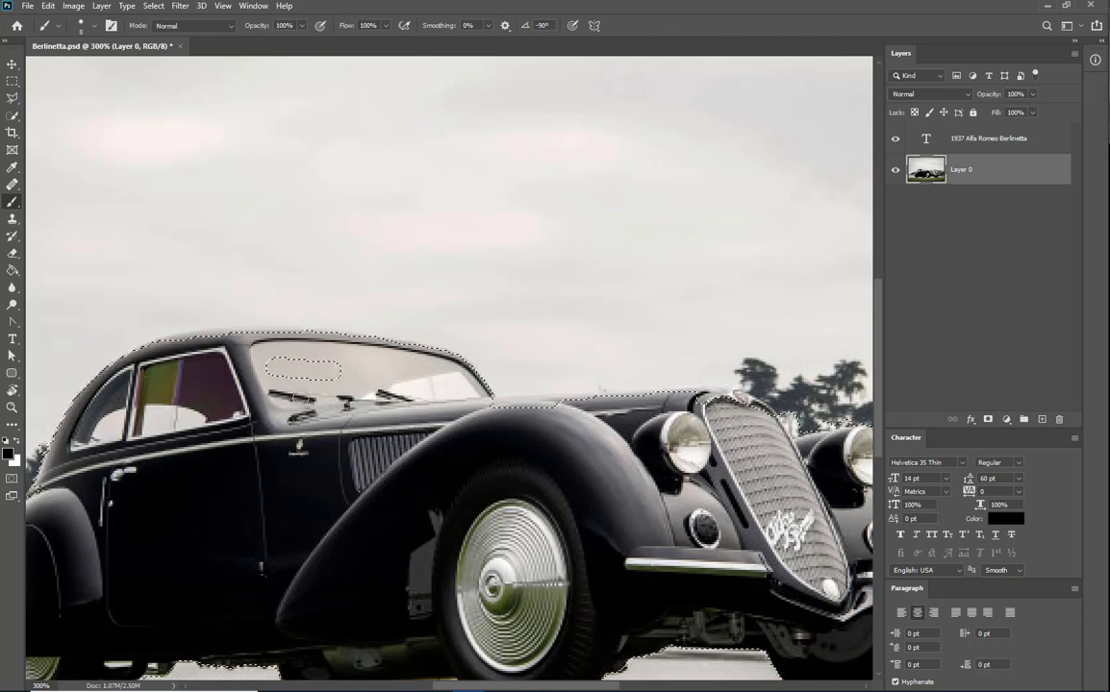
Erase a wavy streak from the Quick Mask in the sky above the car and return to the selection view.
key(q)
key(e)
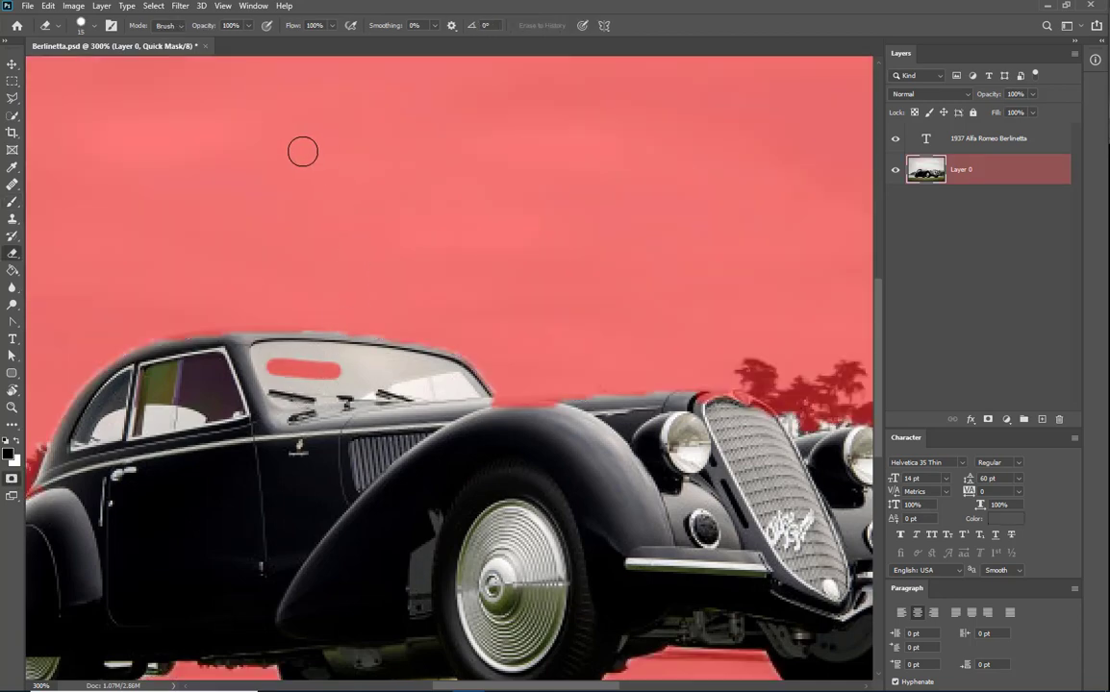
mouse_move(302, 151)
mouse_down()
mouse_move(335, 193)
mouse_move(381, 211)
mouse_move(394, 262)
mouse_up()
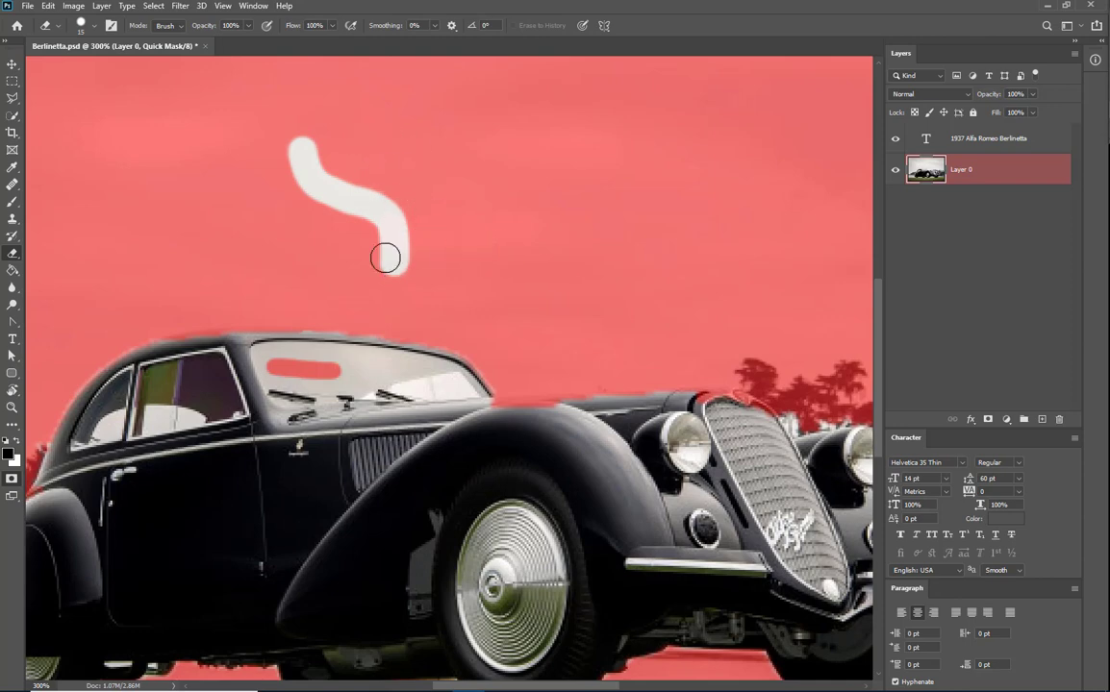
key(q)
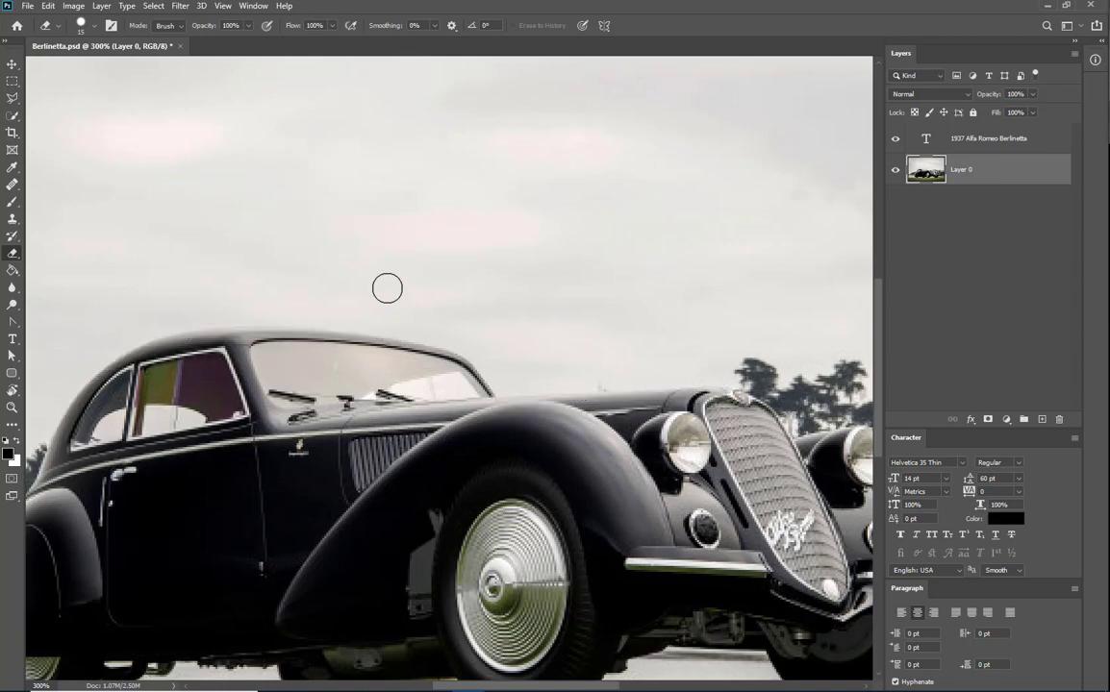
Re-enter Quick Mask mode, erase the mask patch on the windshield and paint the sky streak back into the mask.
key(q)
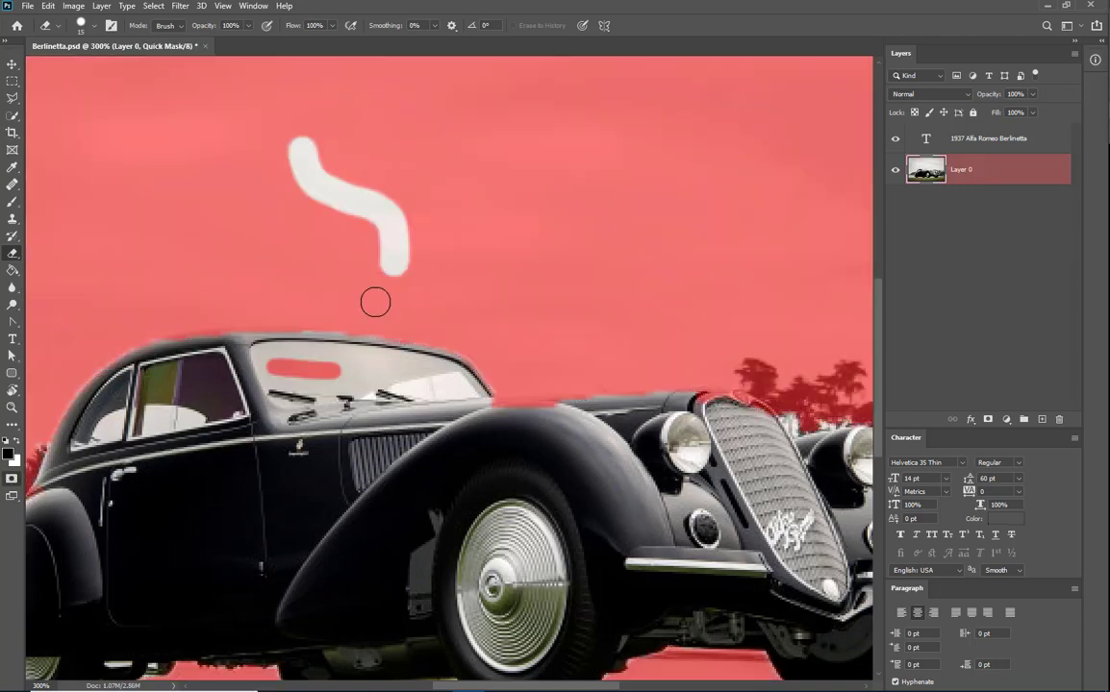
drag(343, 371, 275, 371)
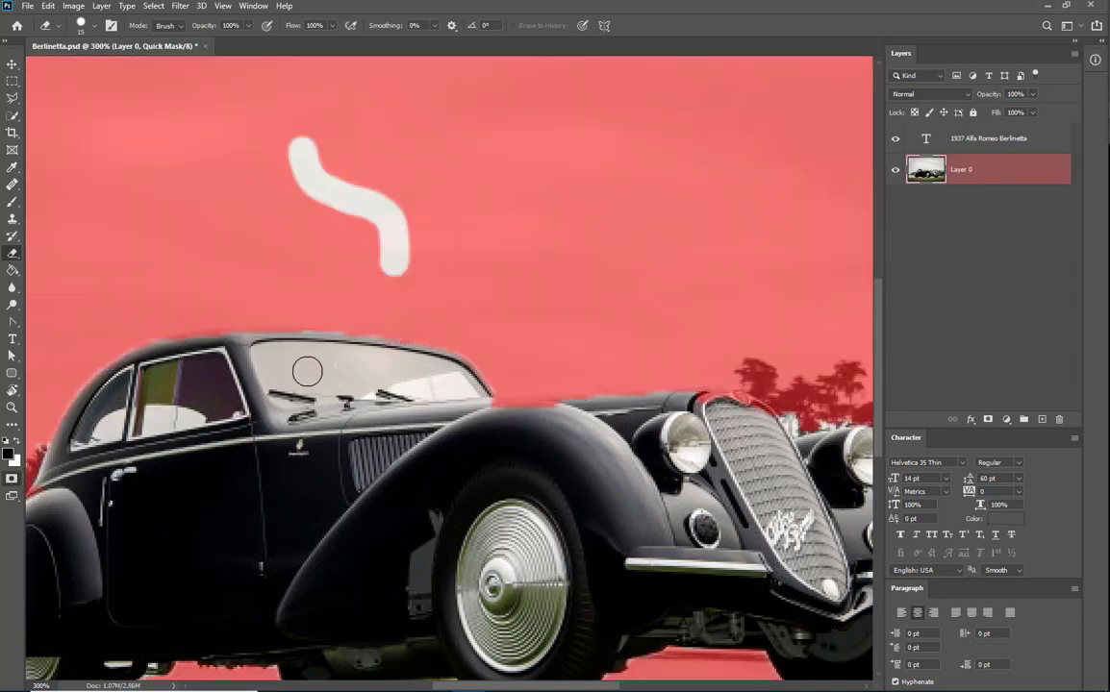
key(b)
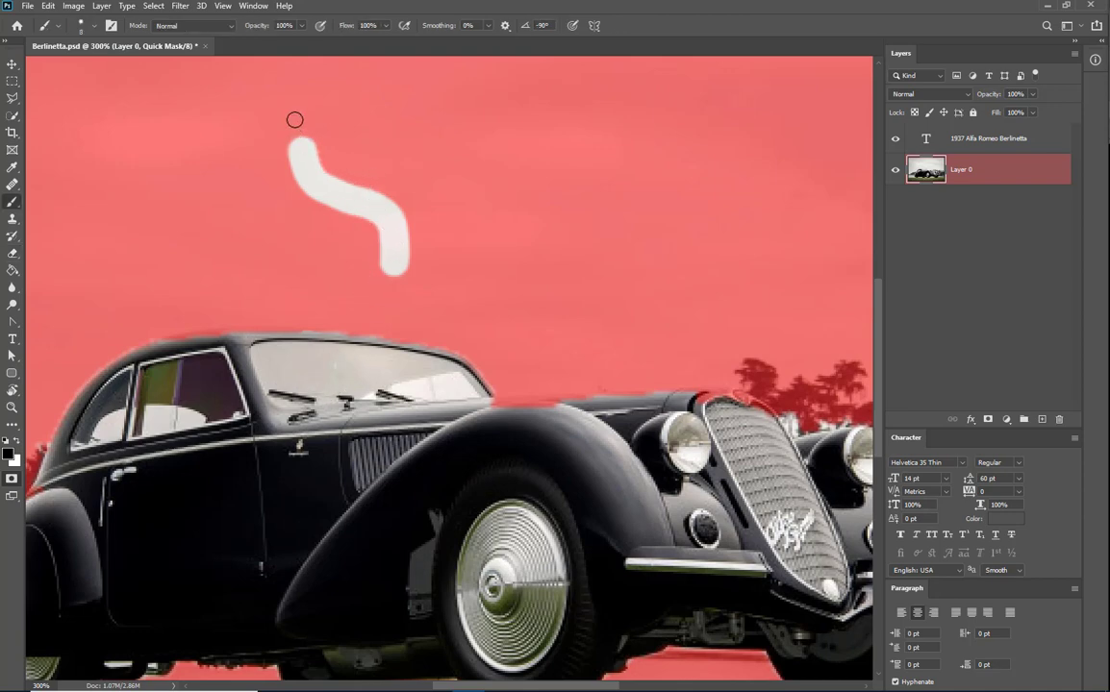
mouse_move(293, 134)
mouse_down()
mouse_move(293, 182)
mouse_move(313, 132)
mouse_move(287, 158)
mouse_move(320, 146)
mouse_move(313, 213)
mouse_move(366, 211)
mouse_move(336, 190)
mouse_move(358, 216)
mouse_move(354, 197)
mouse_move(338, 230)
mouse_move(345, 178)
mouse_move(416, 193)
mouse_move(384, 198)
mouse_move(354, 231)
mouse_move(402, 224)
mouse_move(409, 236)
mouse_move(376, 258)
mouse_up()
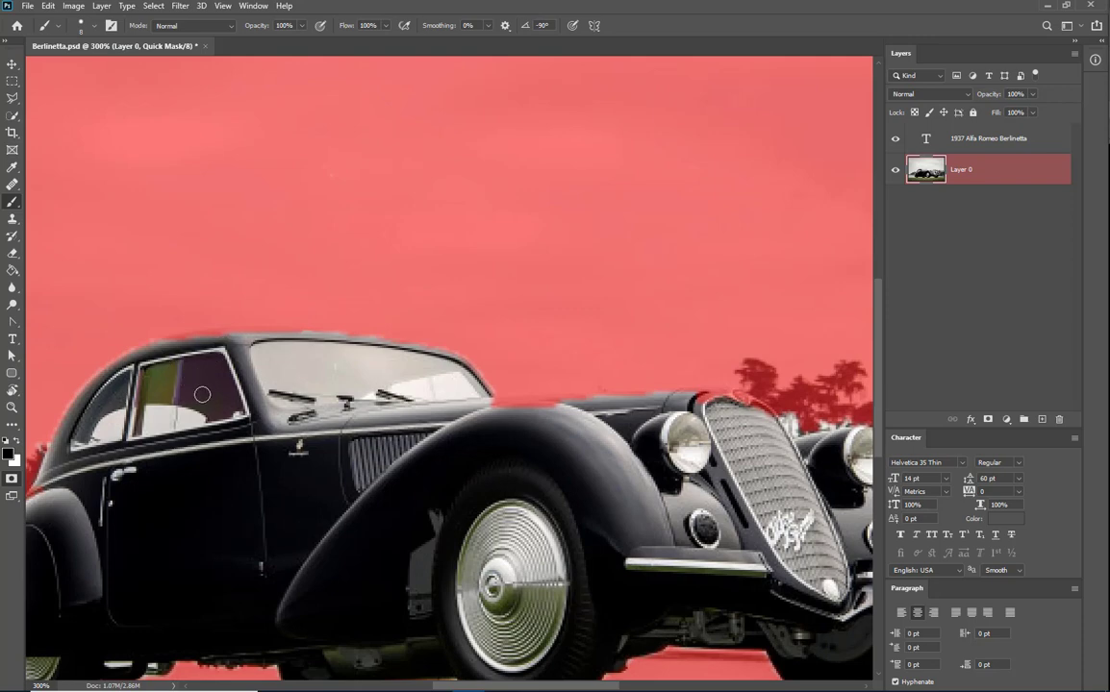
Enlarge the brush to 30, try a mask stroke over the side window and roof, and undo it.
key(bracketright)
key(bracketright)
drag(197, 364, 219, 360)
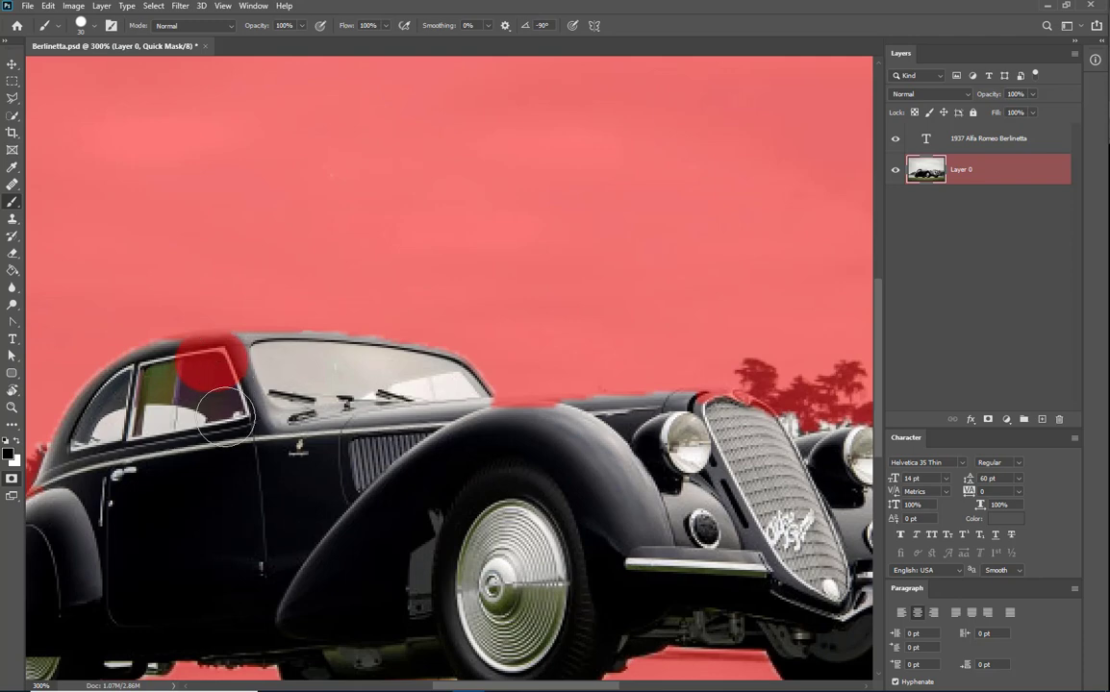
key(ctrl+z)
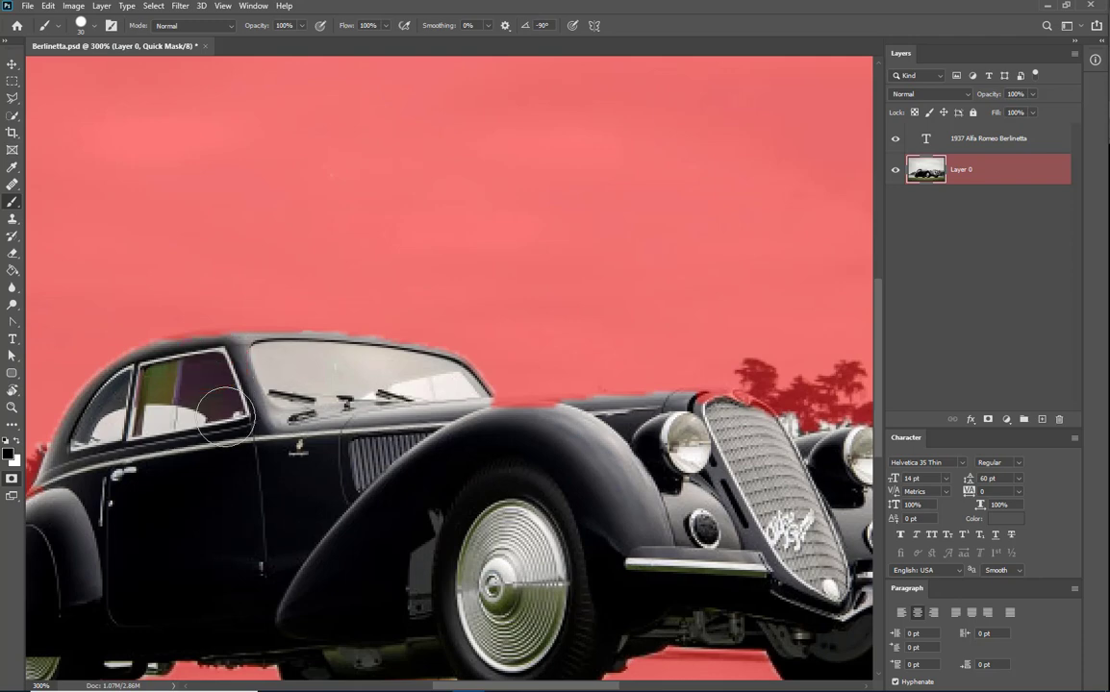
Erase the mask with a size 45 eraser along the car's roof, front fender, hood and rear edges.
key(e)
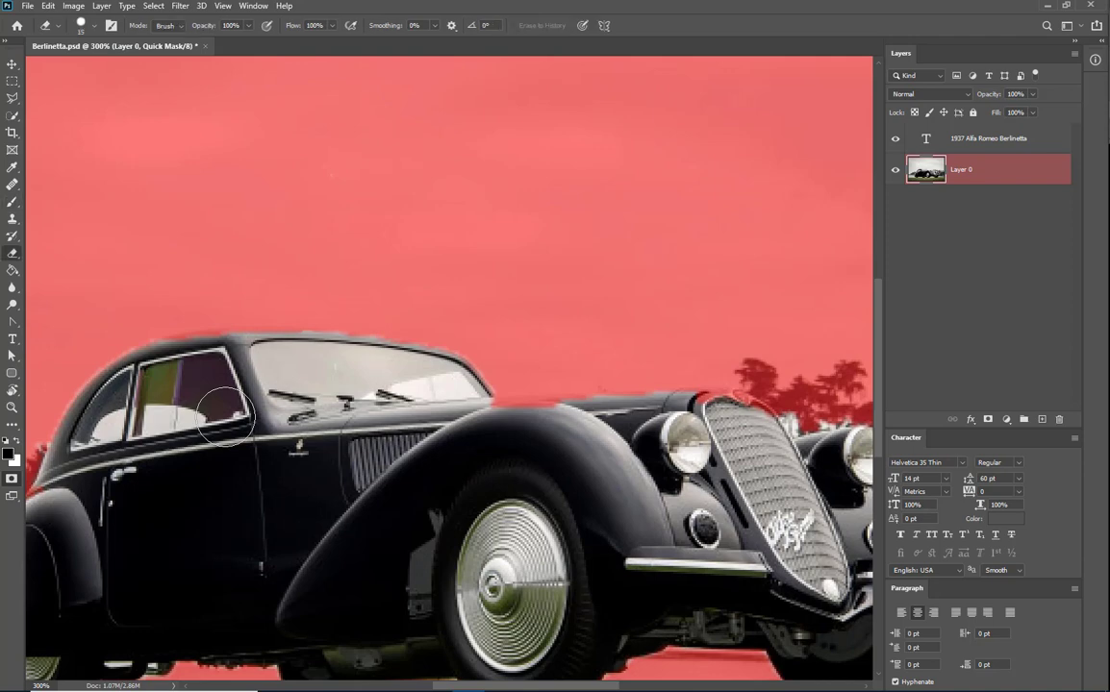
key(bracketright)
key(bracketright)
key(bracketright)
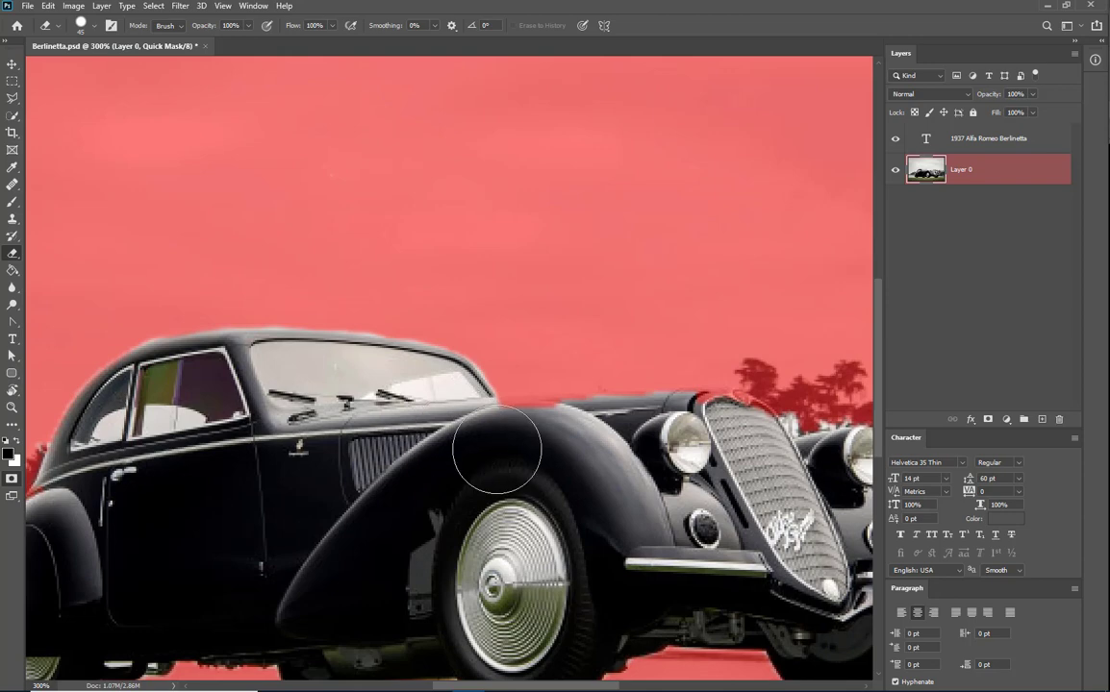
drag(510, 442, 722, 437)
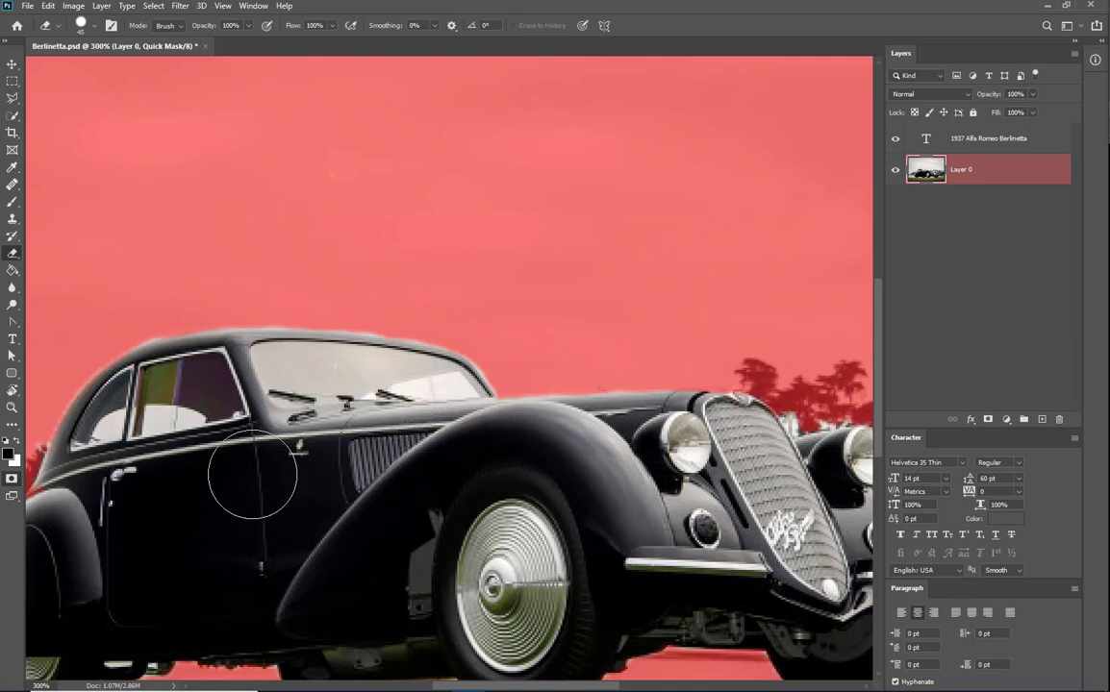
mouse_move(171, 491)
mouse_down()
mouse_move(431, 363)
mouse_move(466, 385)
mouse_move(495, 360)
mouse_up()
mouse_move(394, 352)
mouse_down()
mouse_move(390, 337)
mouse_move(361, 380)
mouse_move(378, 412)
mouse_move(364, 442)
mouse_move(430, 481)
mouse_up()
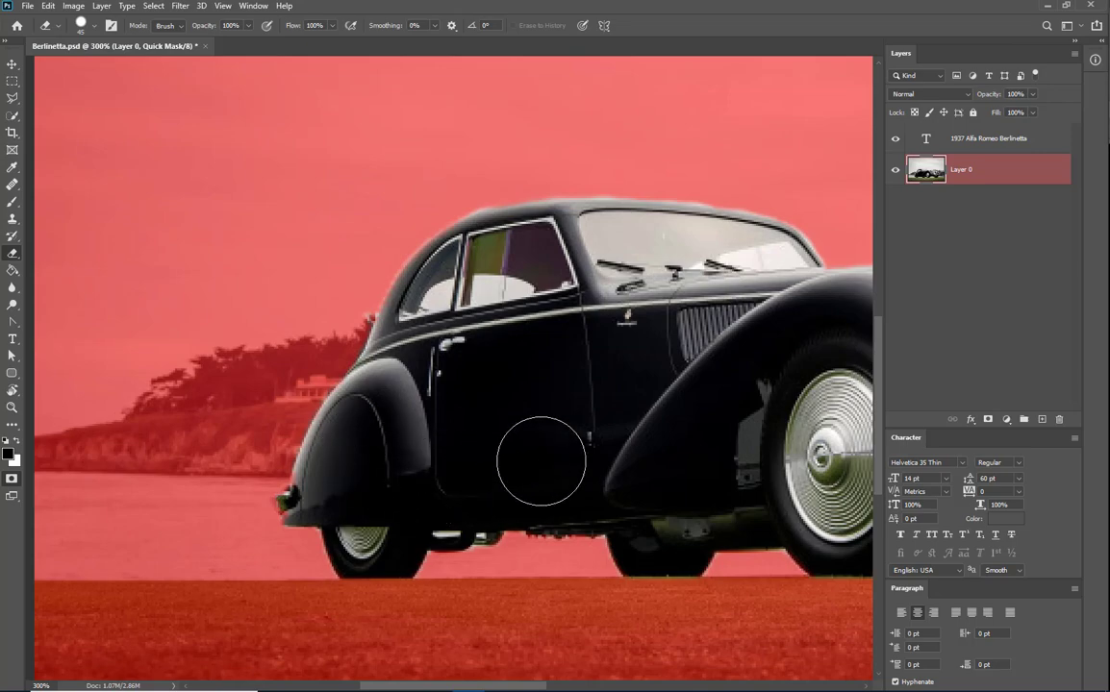
Mask the background gap beside the grille with the size 30 brush, and erase the overlap from the grille at size 45.
drag(537, 461, 423, 456)
drag(642, 460, 328, 474)
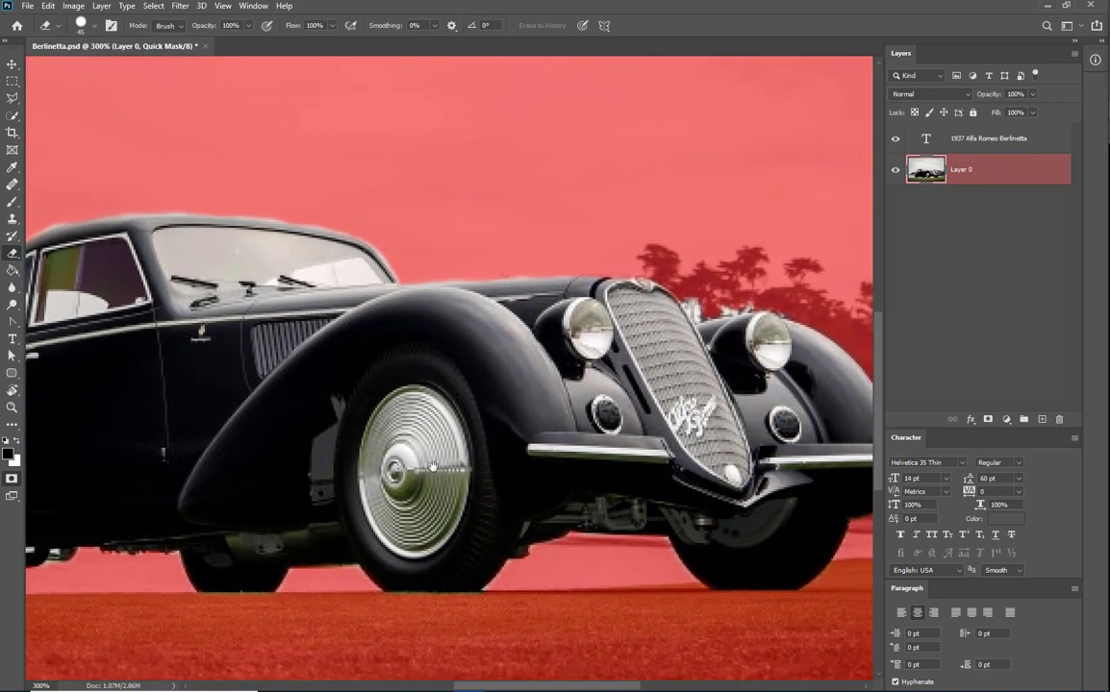
drag(512, 452, 356, 467)
mouse_move(576, 463)
mouse_down()
mouse_move(578, 528)
mouse_move(565, 509)
mouse_up()
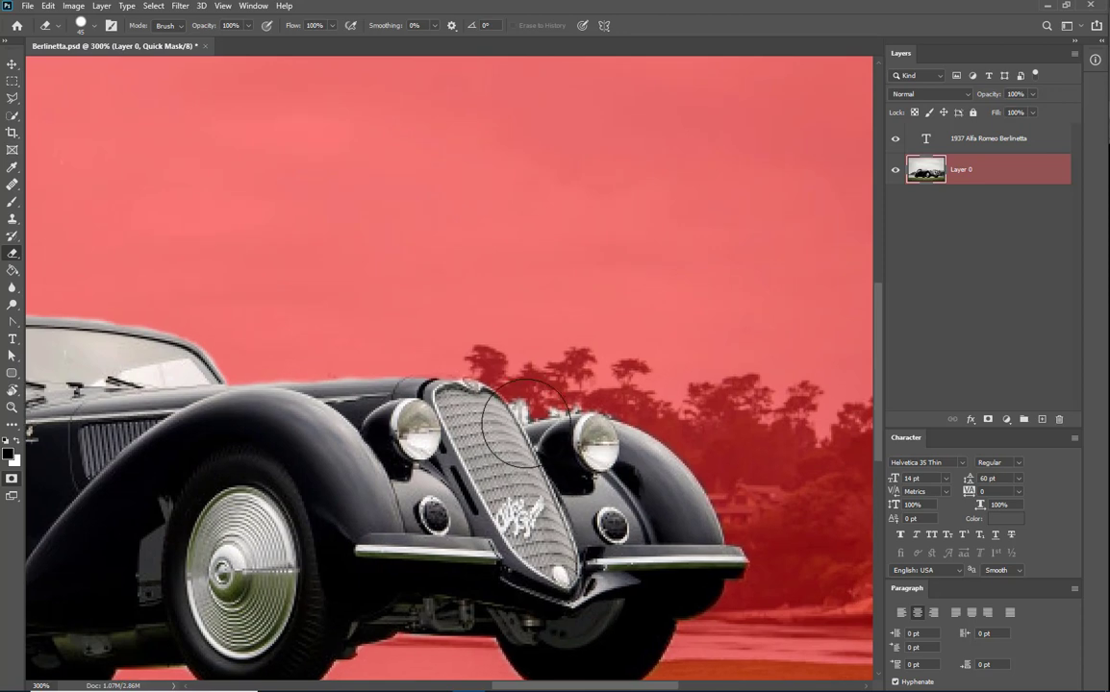
key(b)
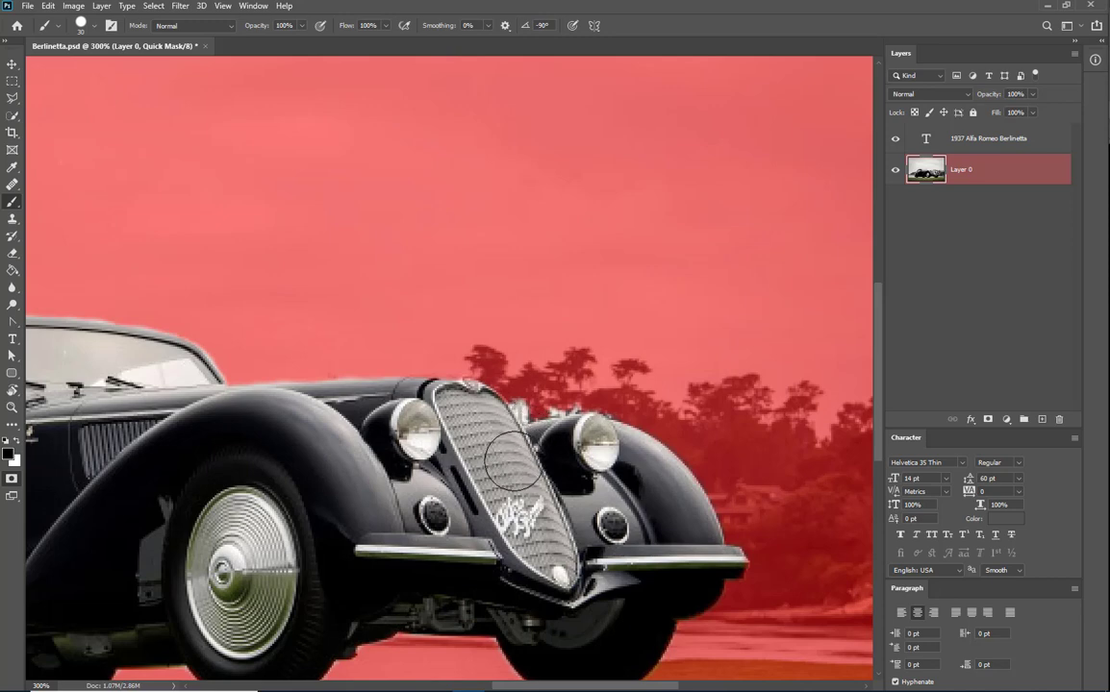
click(512, 422)
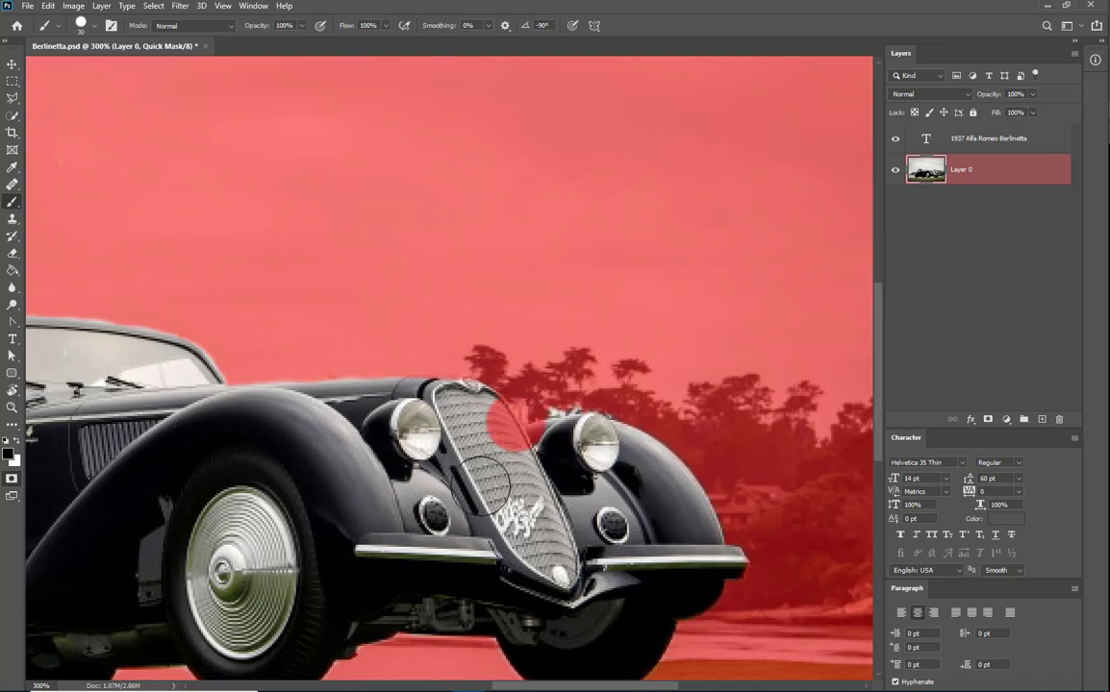
key(e)
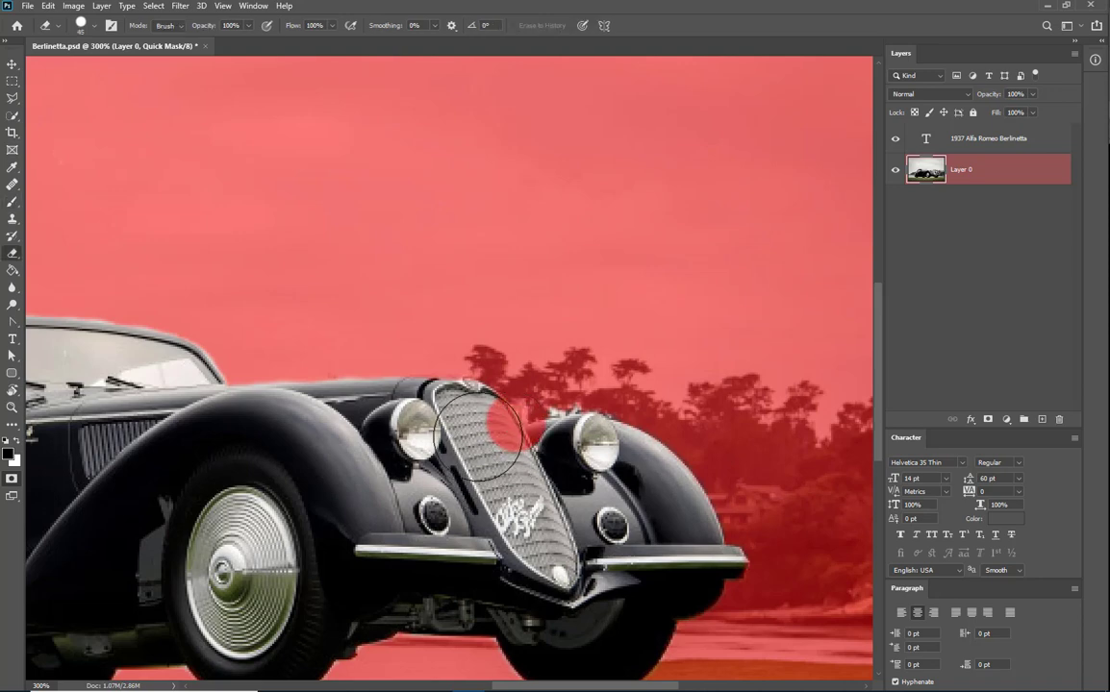
drag(473, 430, 489, 458)
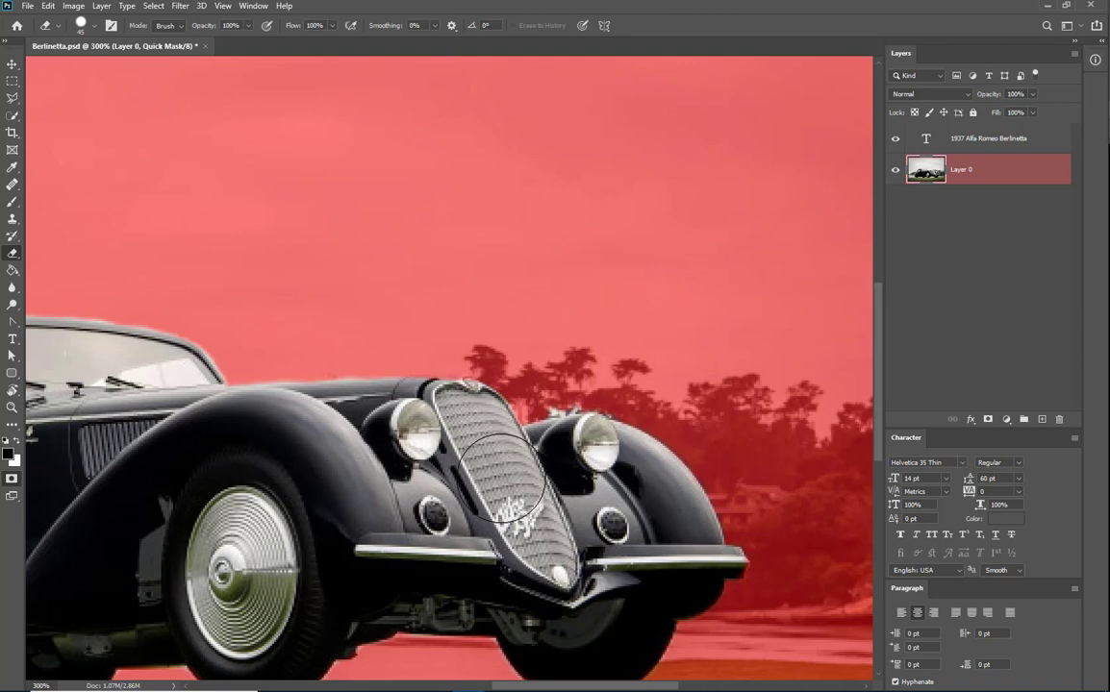
Paint the mask over the remaining background specks above the far headlight and return to the selection view.
key(b)
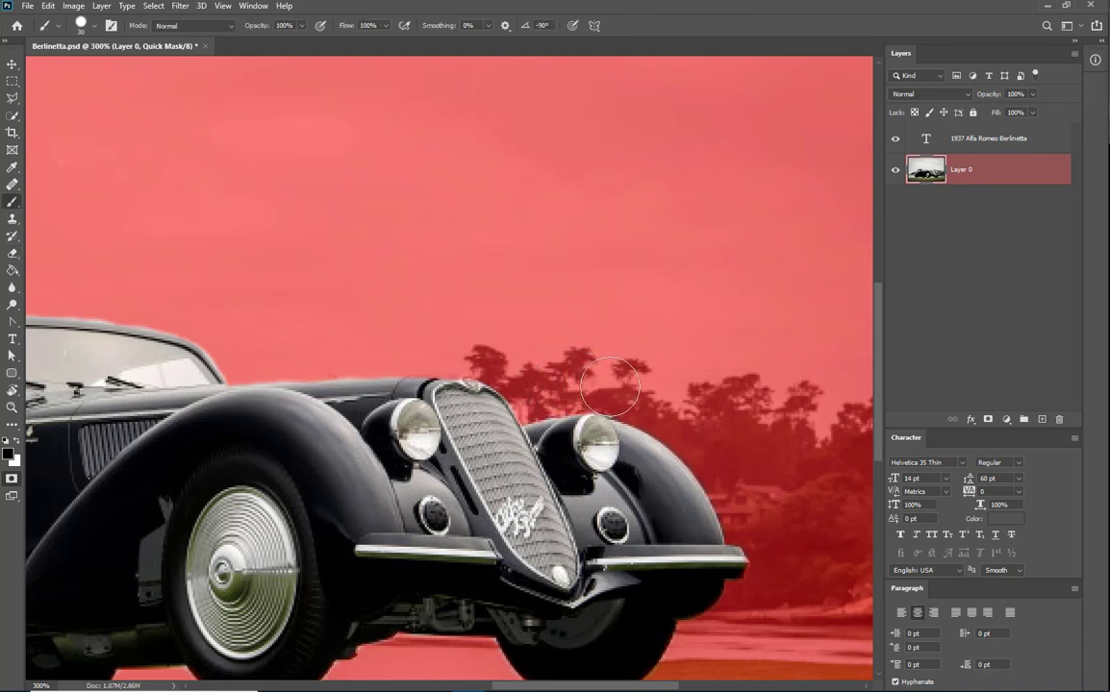
drag(577, 534, 612, 475)
drag(611, 547, 672, 494)
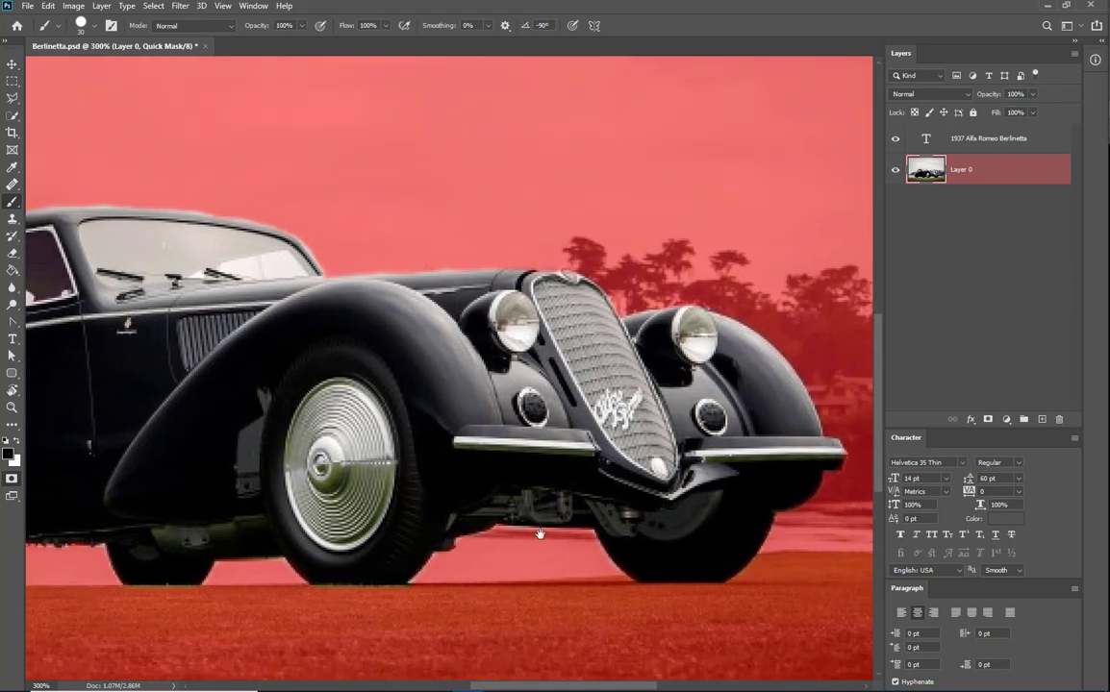
drag(532, 535, 605, 530)
drag(523, 512, 670, 496)
drag(451, 505, 565, 510)
drag(438, 407, 346, 536)
drag(429, 531, 378, 553)
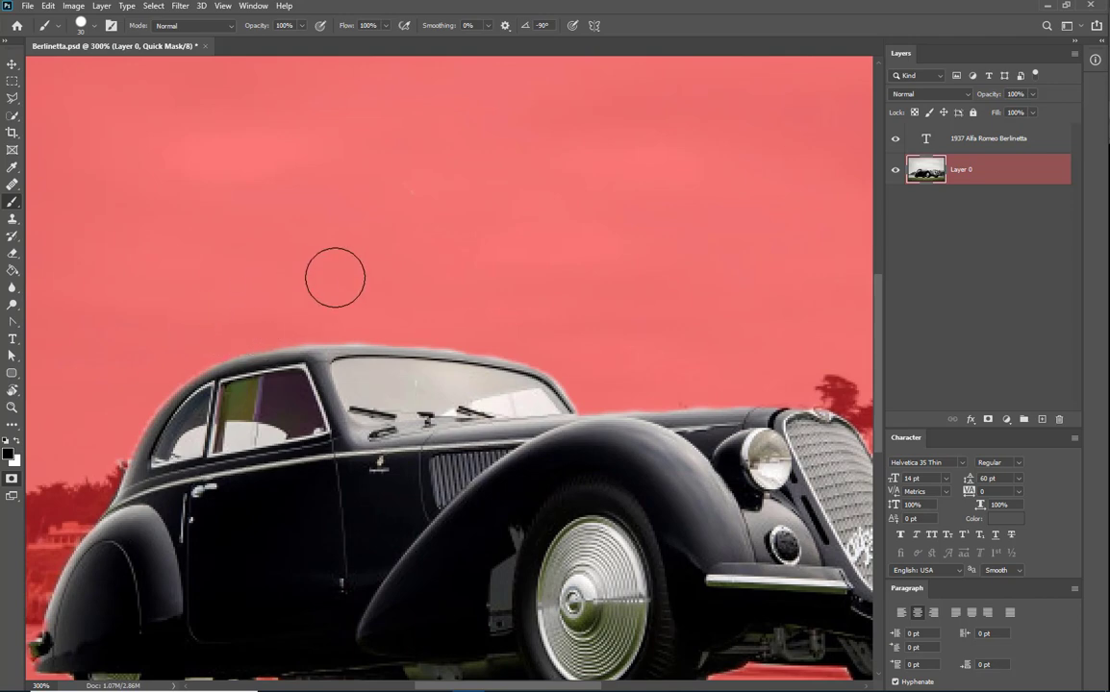
key(q)
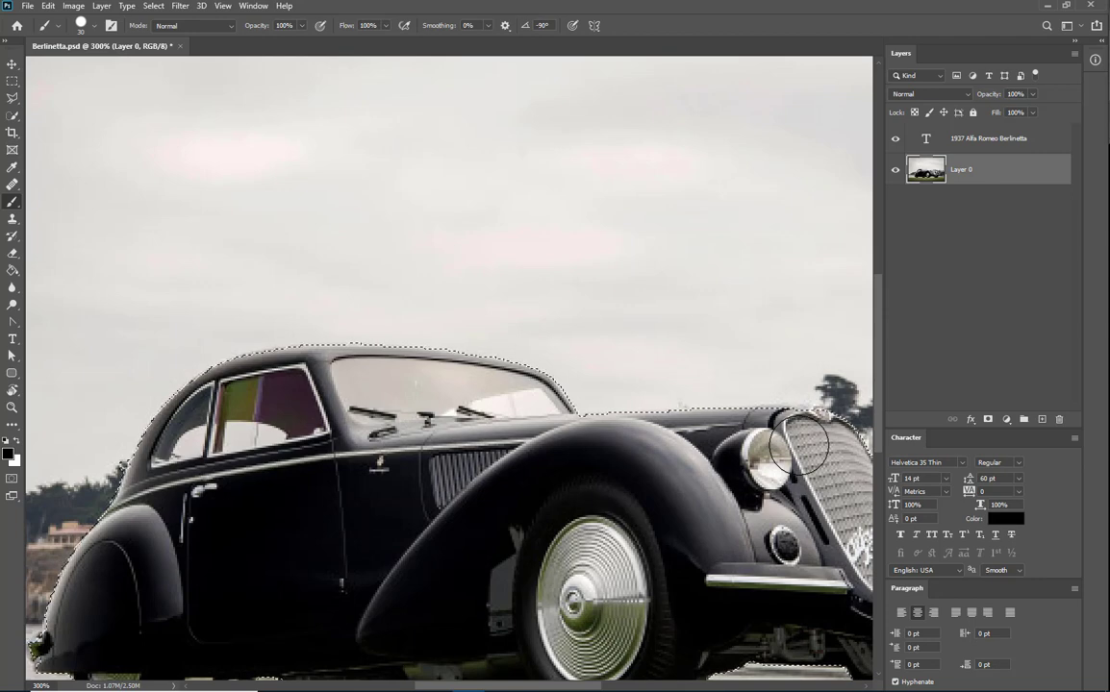
Try a straight streak across the sky in Quick Mask mode with a size 15 eraser, undo it and leave the mode.
key(q)
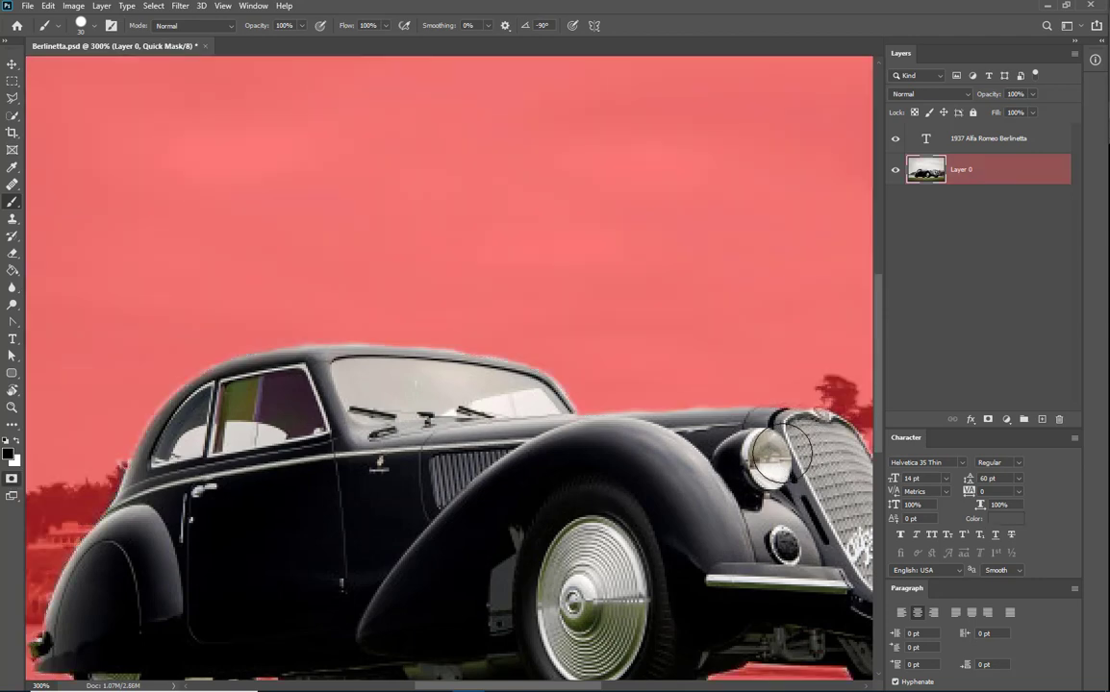
key(e)
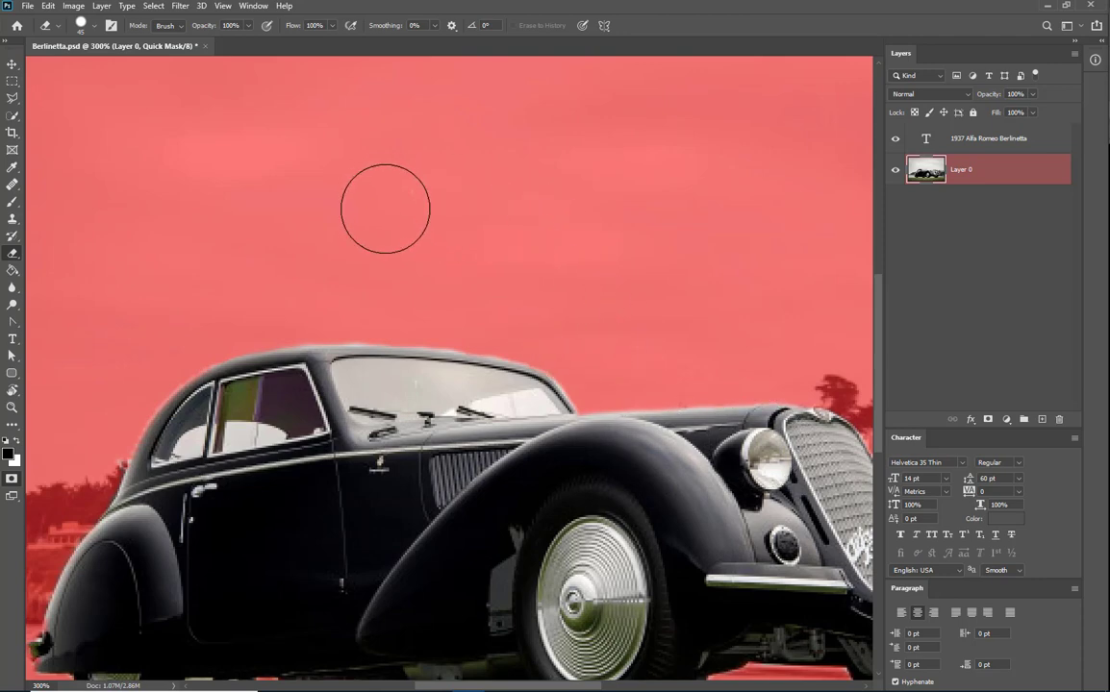
key(bracketleft)
key(bracketleft)
key(bracketleft)
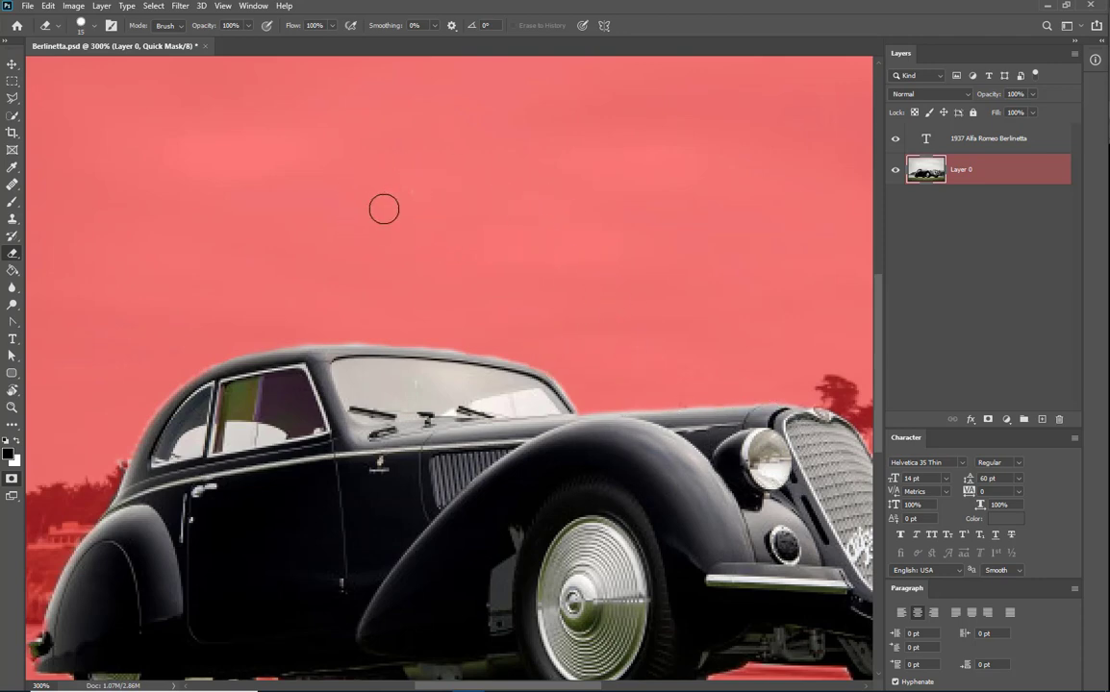
drag(383, 208, 402, 209)
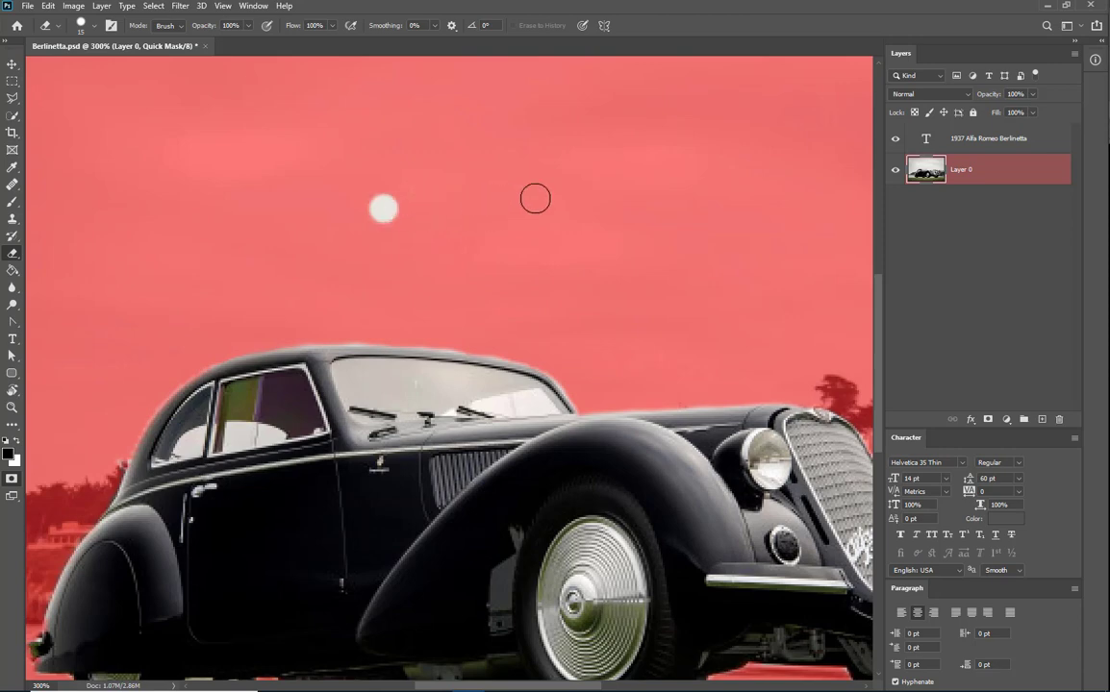
shift+click(666, 213)
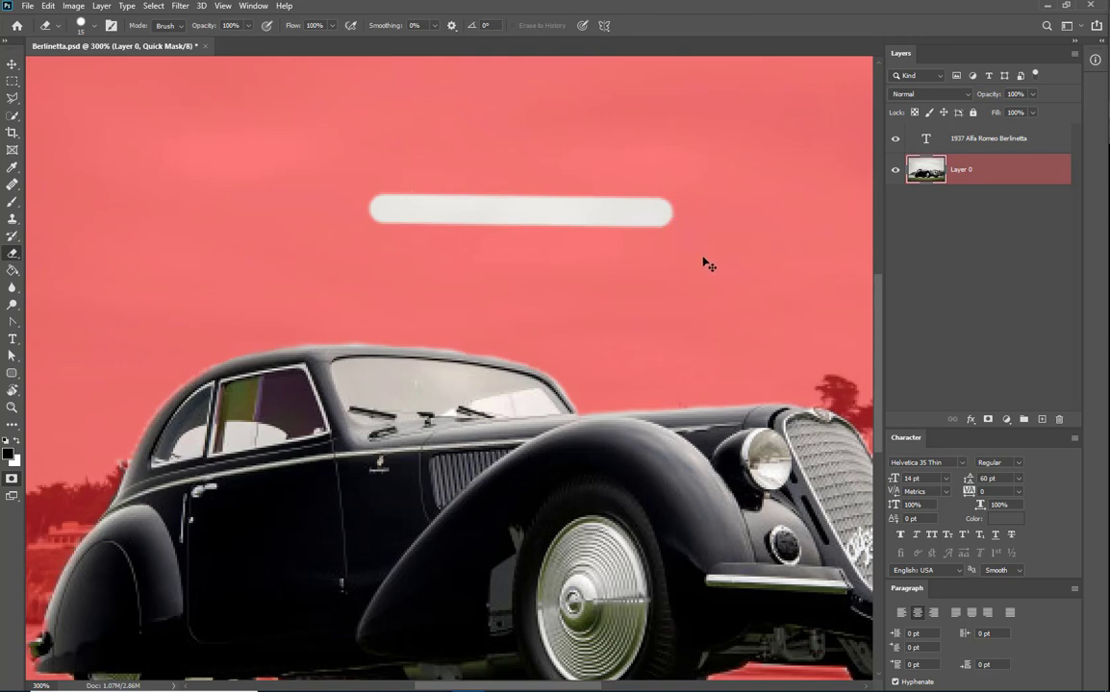
key(ctrl+z)
key(ctrl+z)
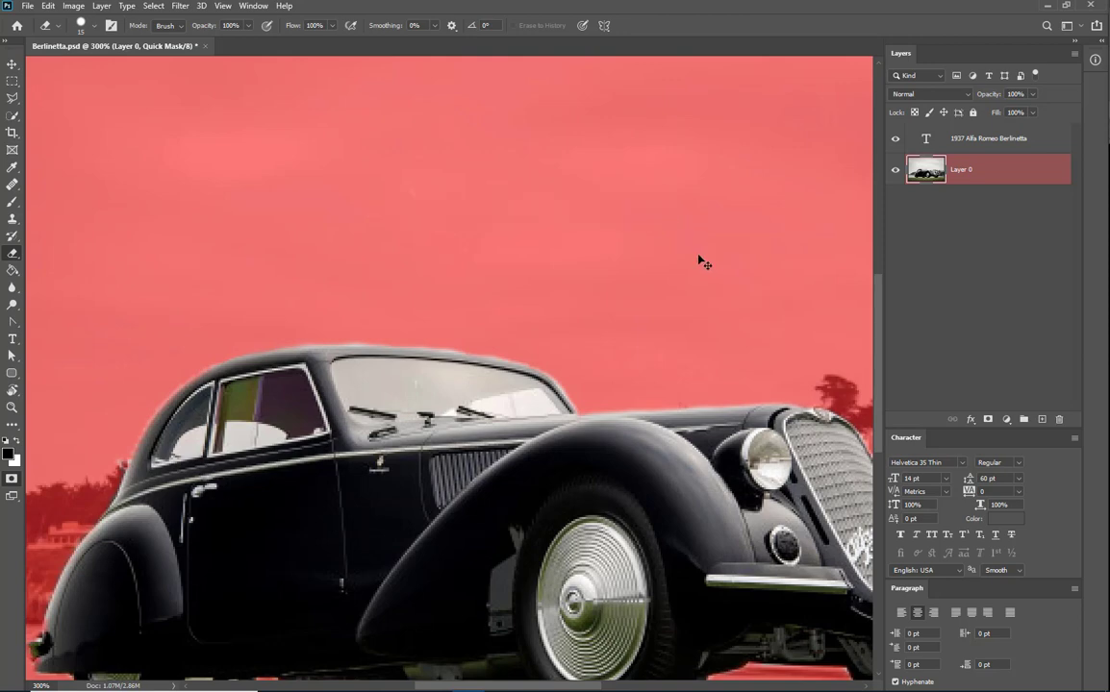
key(q)
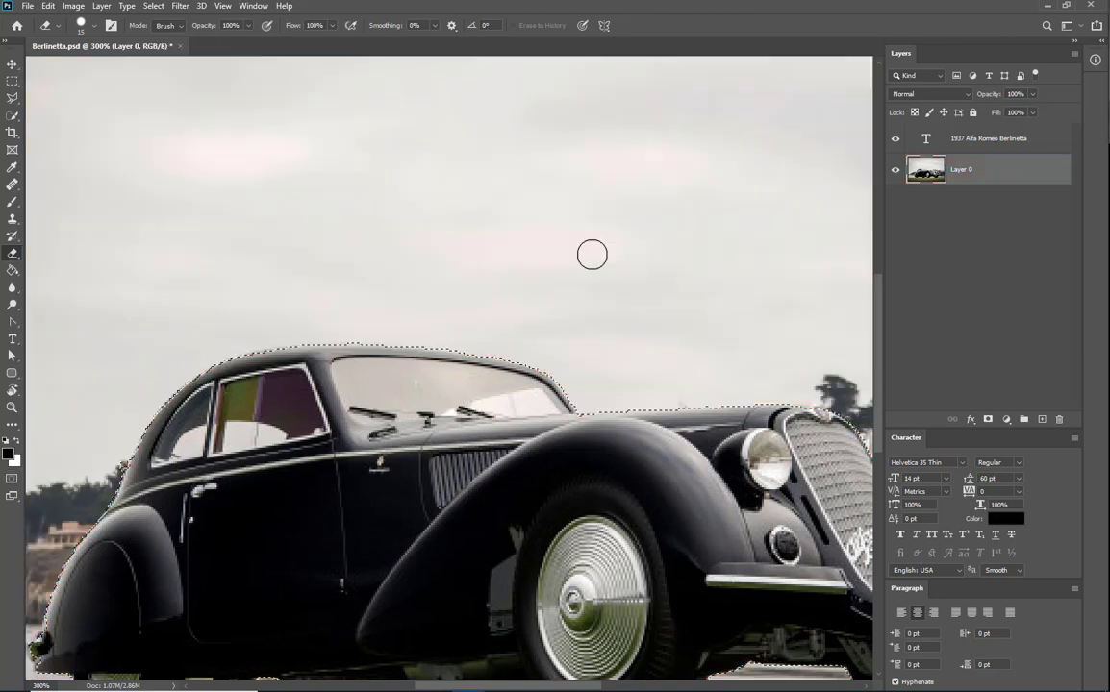
Try deleting the selected car from Layer 0, and undo the deletion.
drag(575, 322, 503, 180)
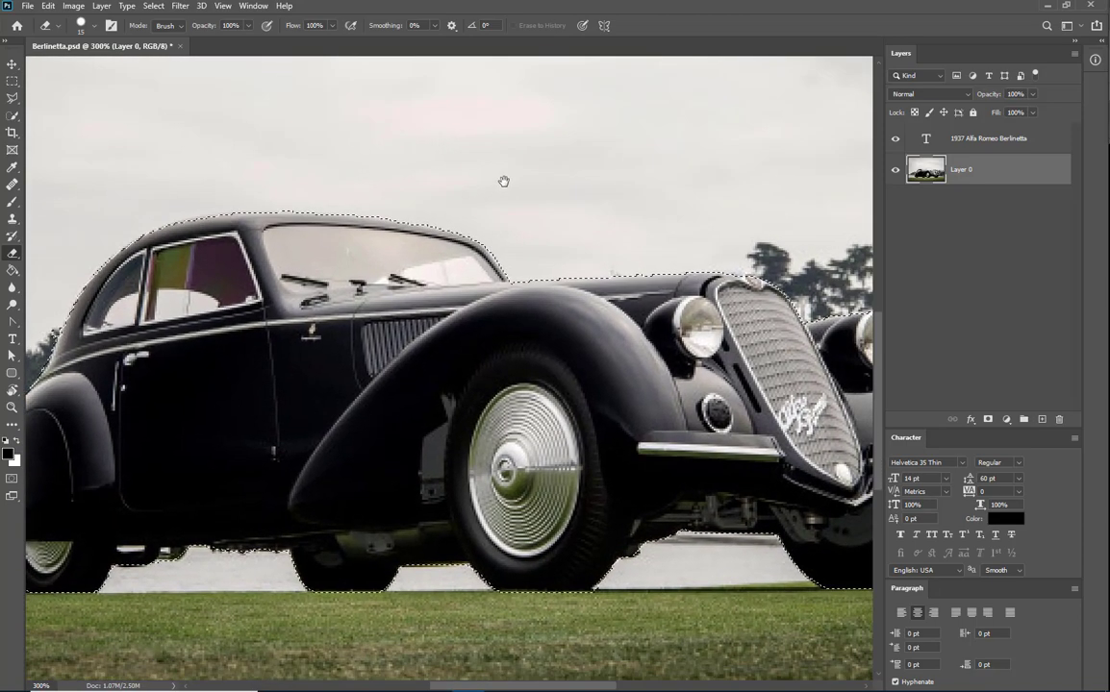
key(ctrl+minus)
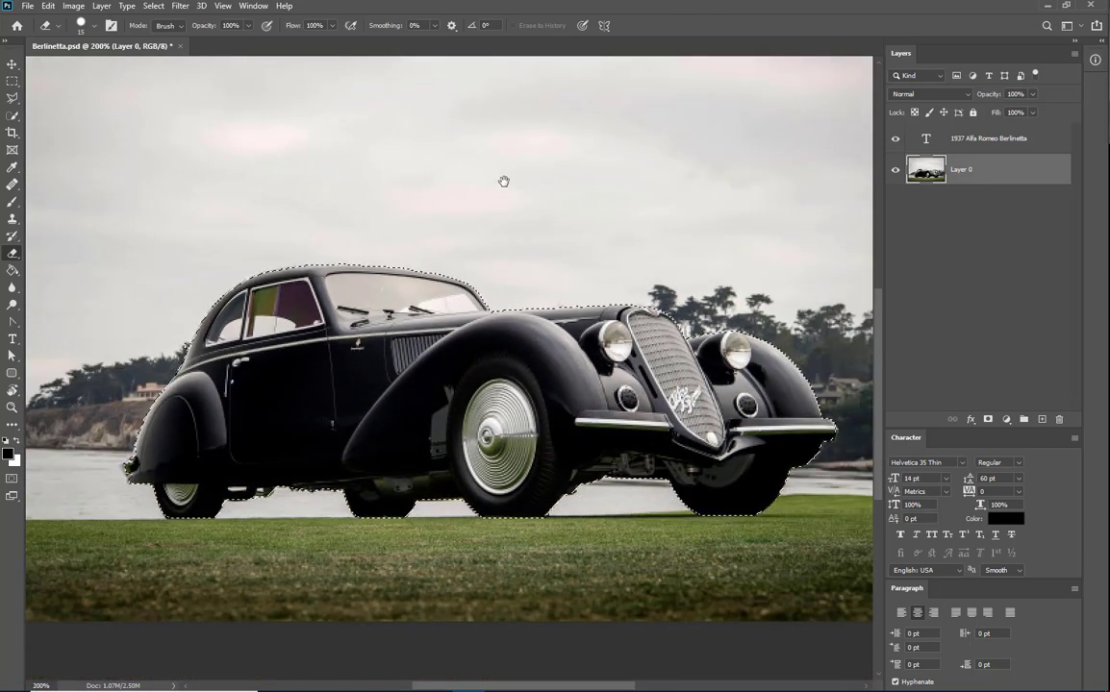
key(v)
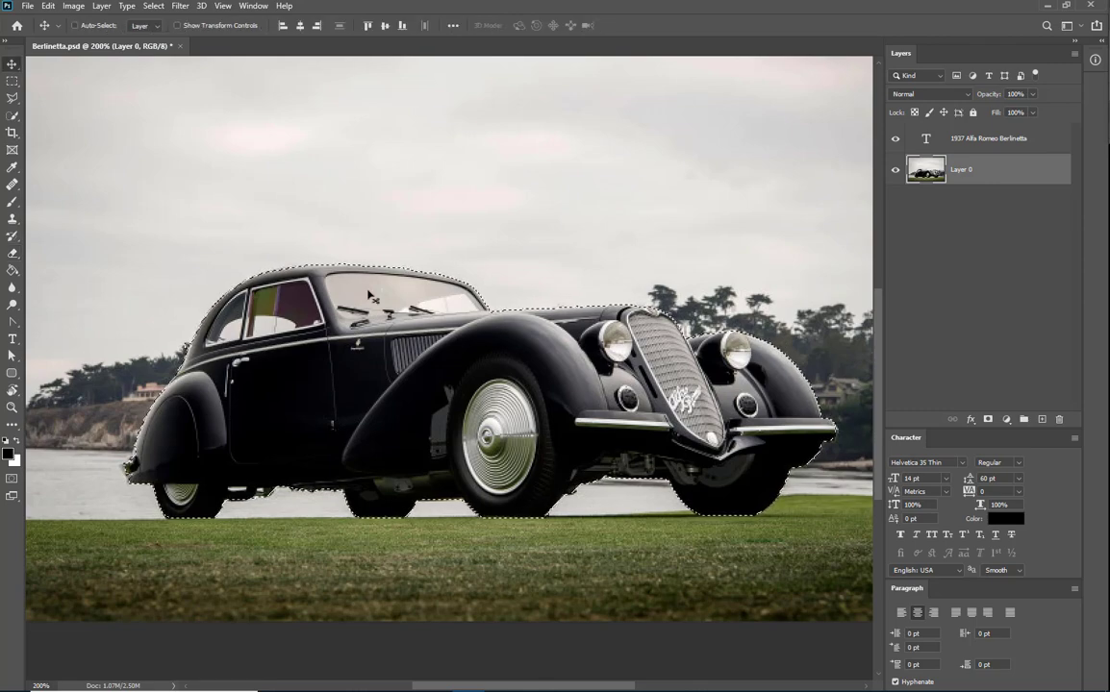
key(Delete)
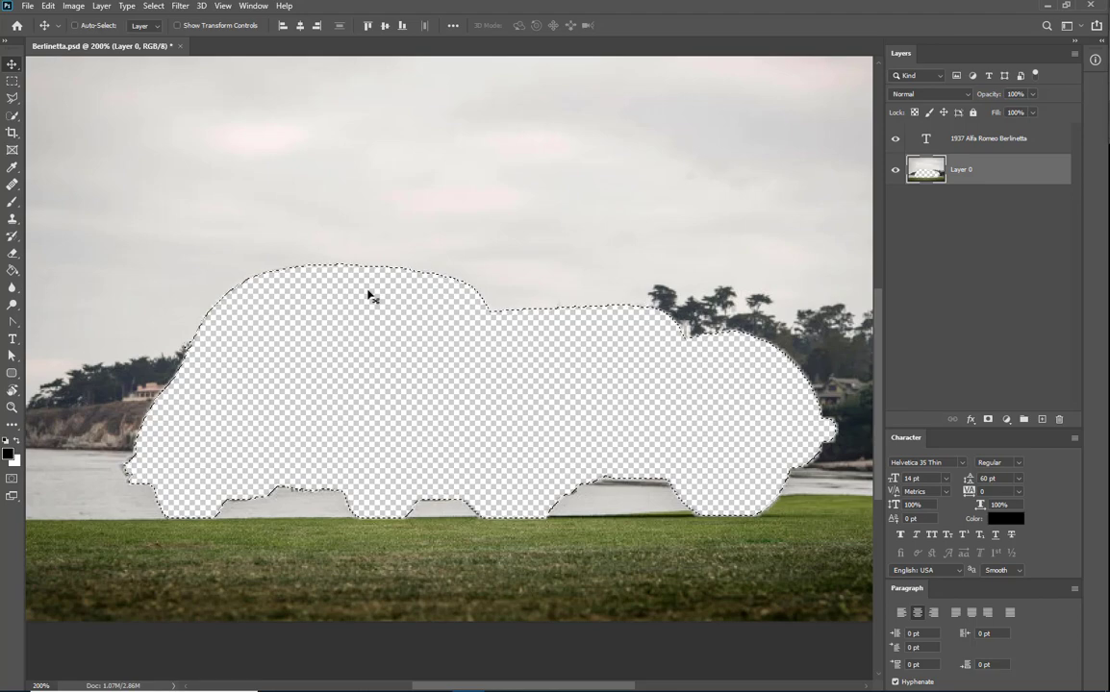
key(ctrl+z)
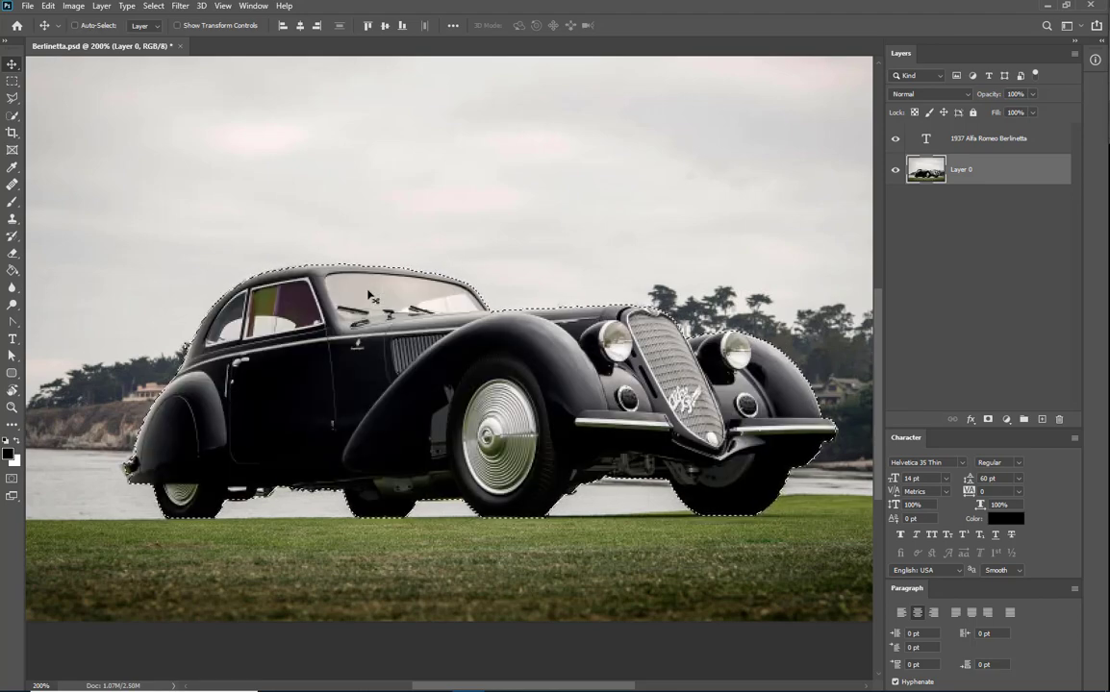
Invert the car selection and delete the background from Layer 0.
click(153, 7)
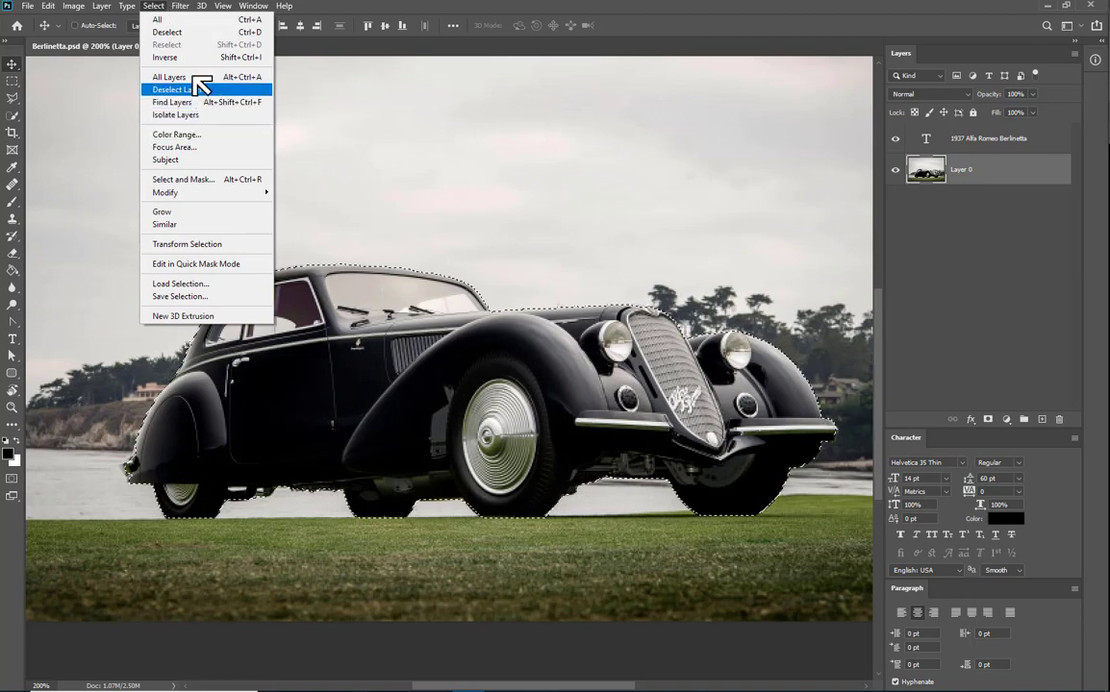
click(270, 58)
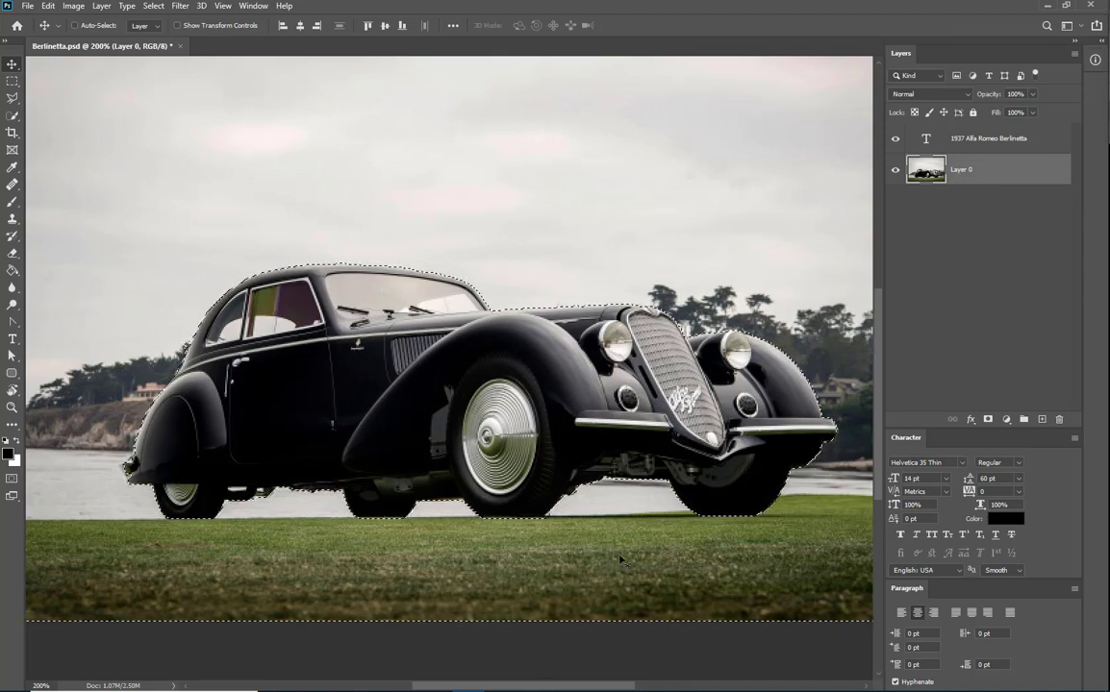
key(ctrl)
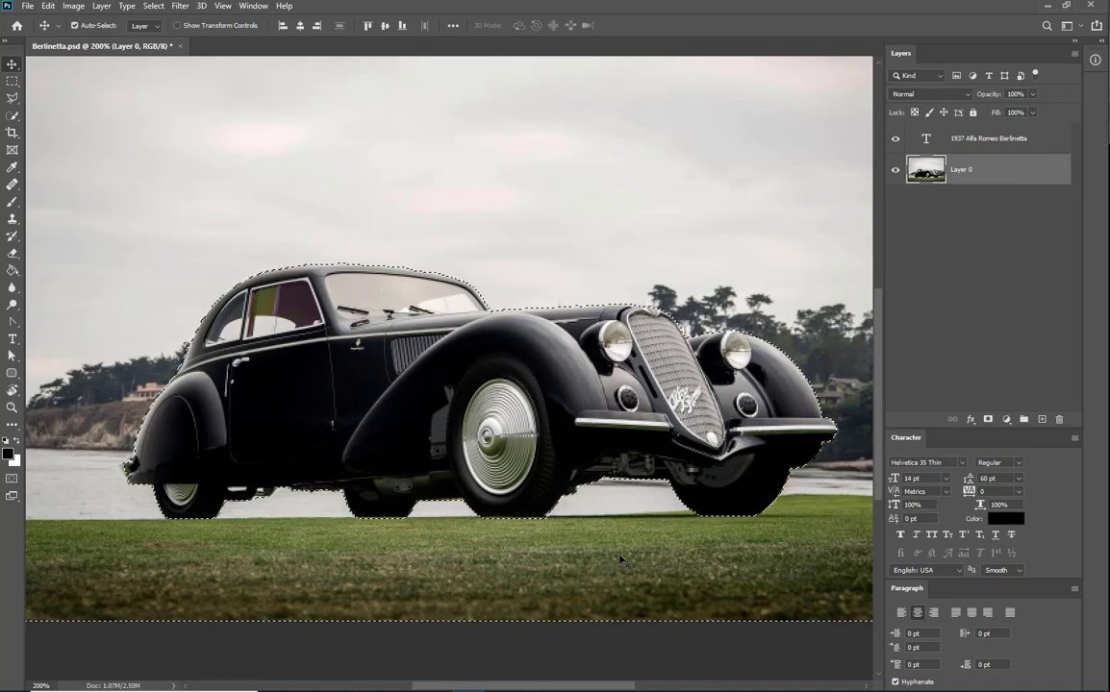
key(ctrl+minus)
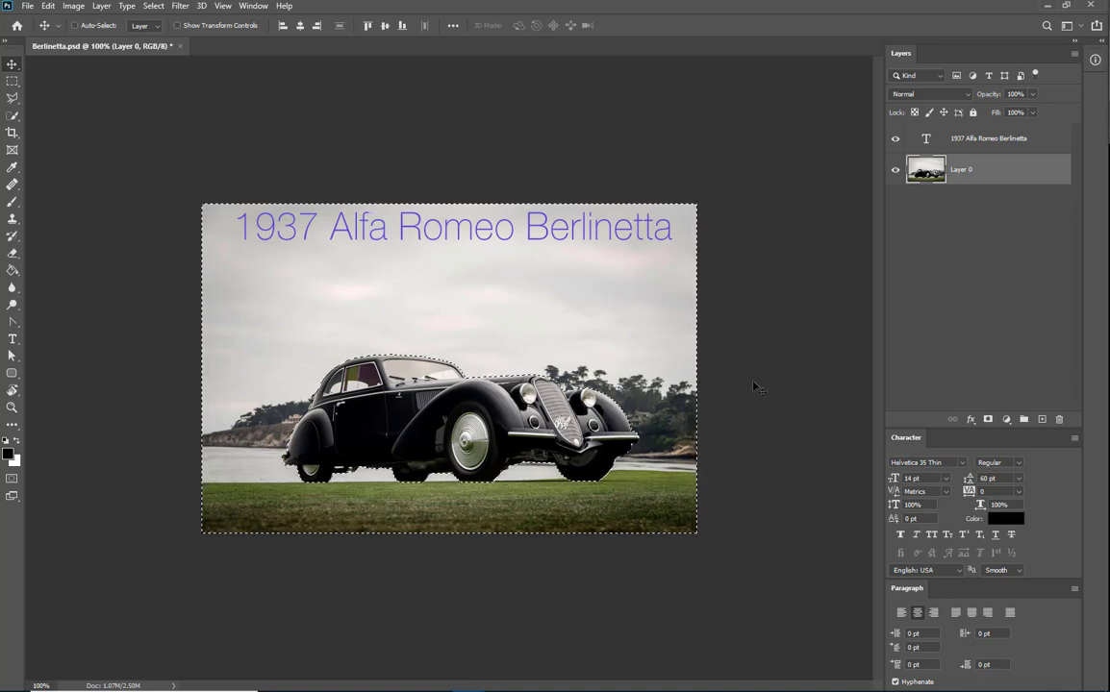
key(Delete)
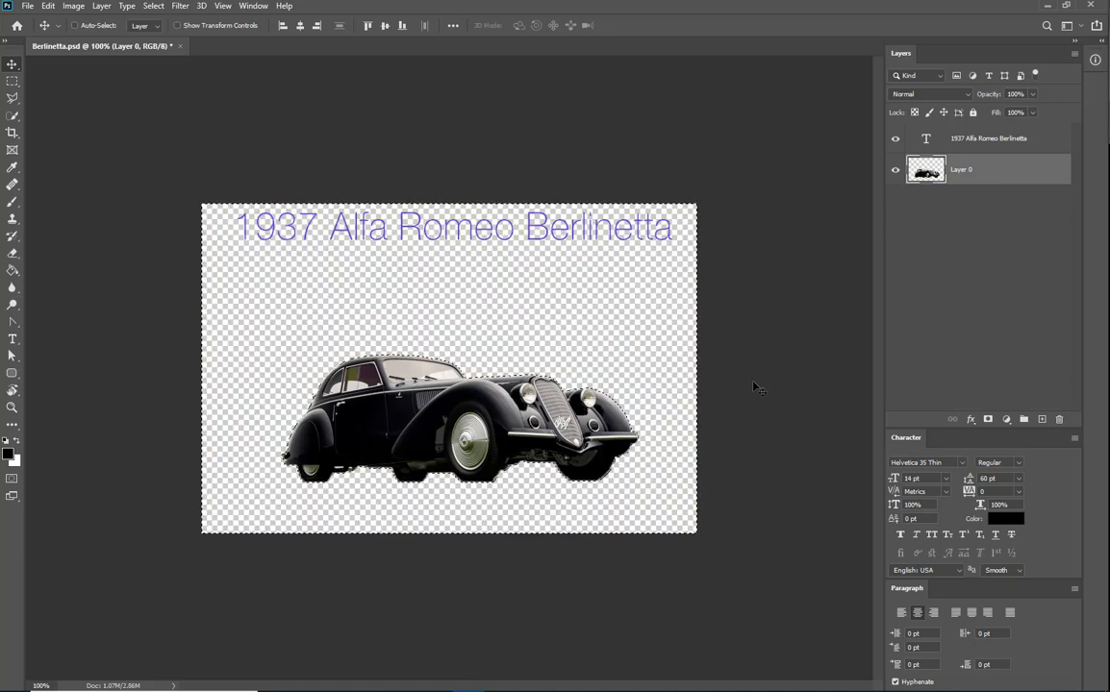
Save the document as a new Photoshop file named Berlinetta_2.psd in the Videos folder.
click(32, 8)
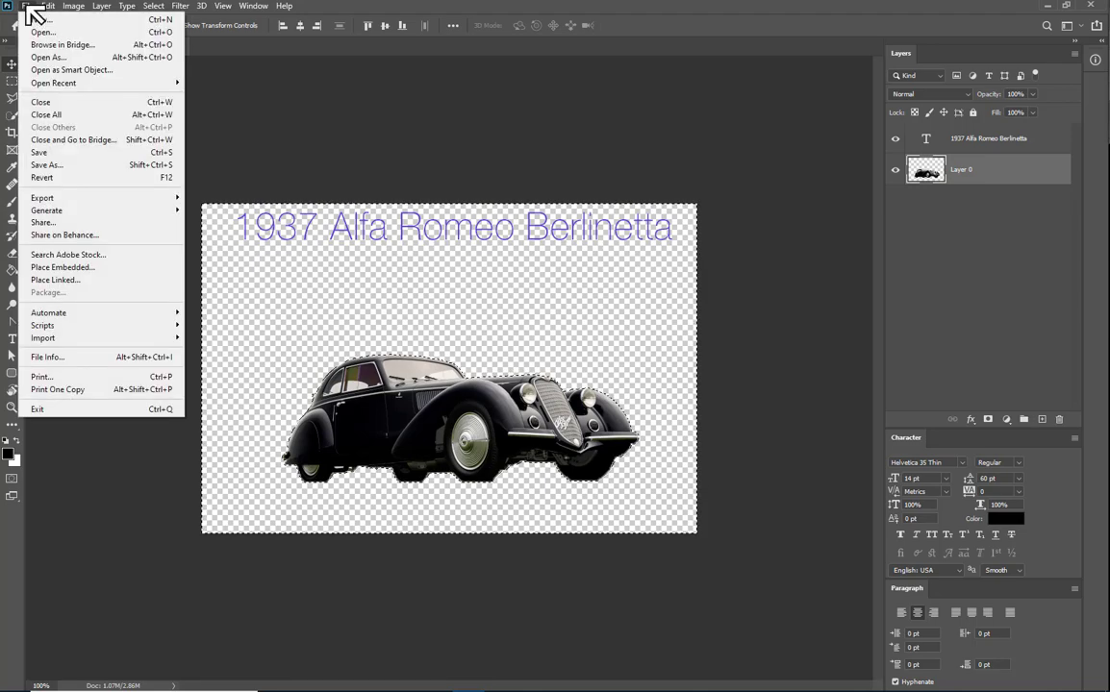
click(38, 166)
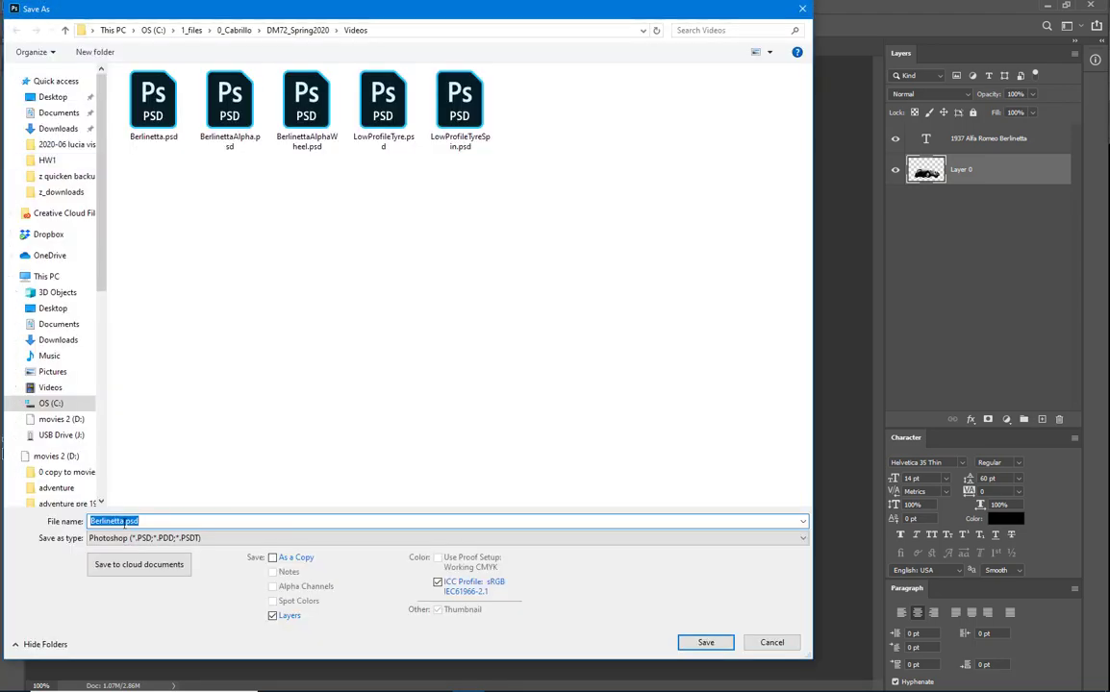
click(123, 522)
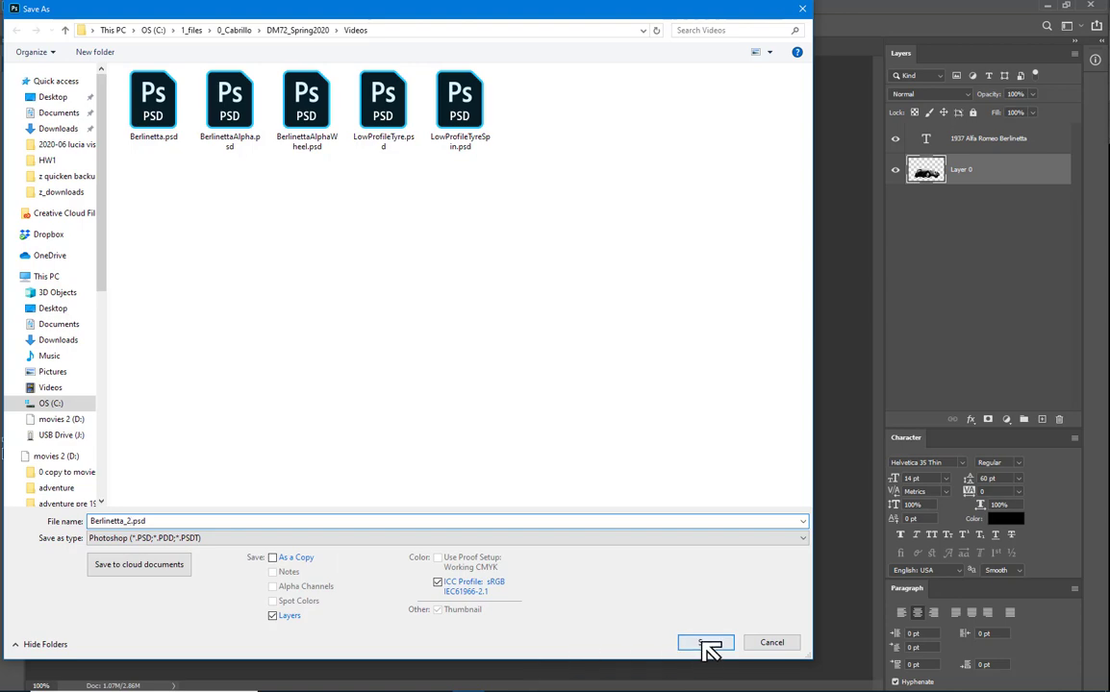
click(705, 644)
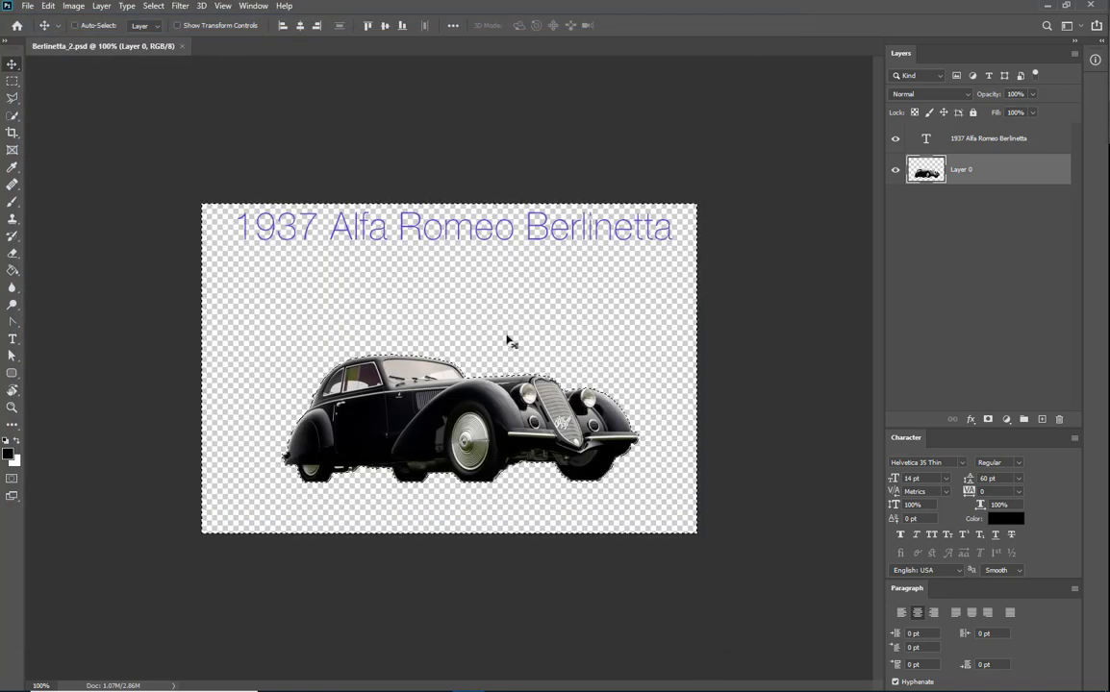
Clear the selection, draw a rectangular marquee around the whole car, and activate the Move tool.
key(ctrl+d)
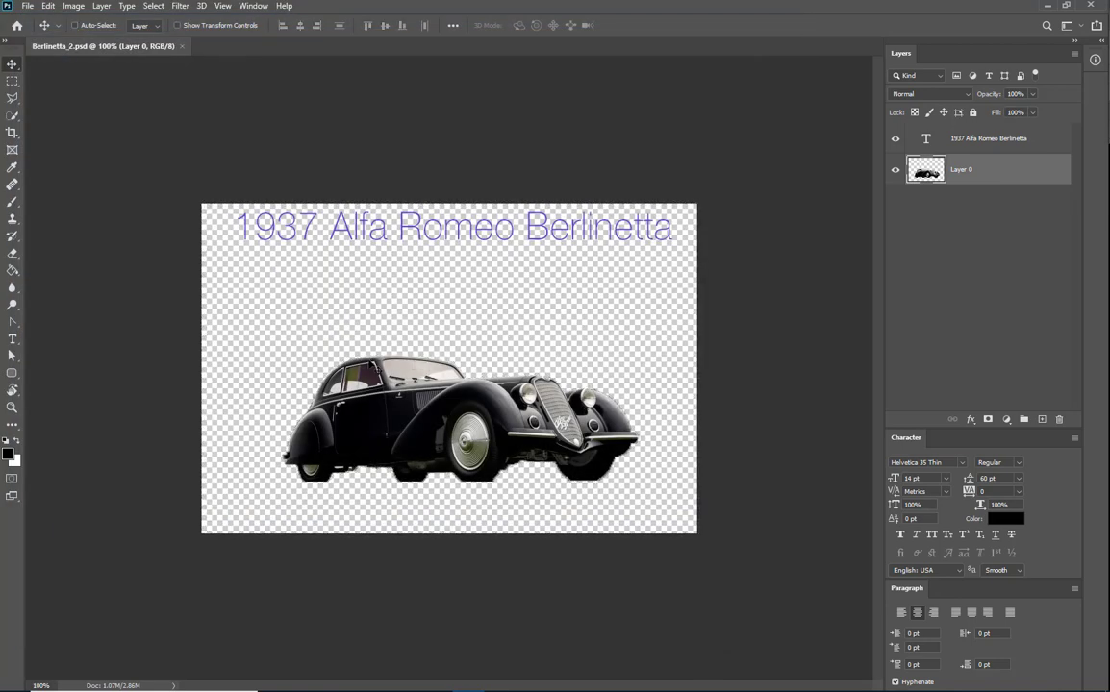
key(m)
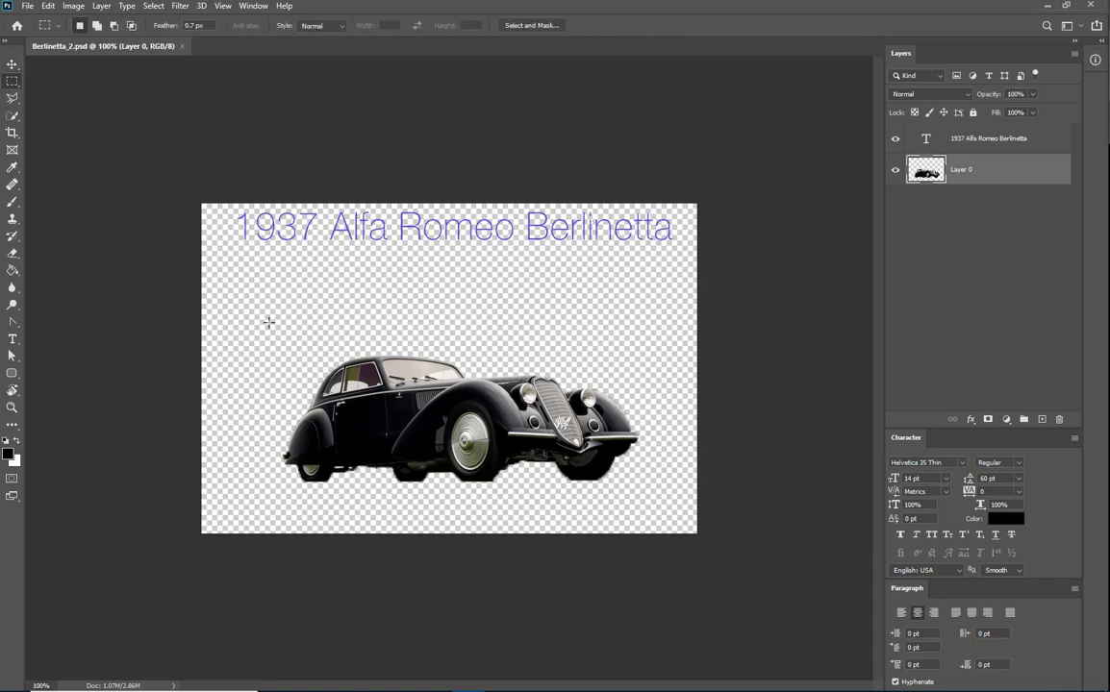
drag(268, 322, 657, 498)
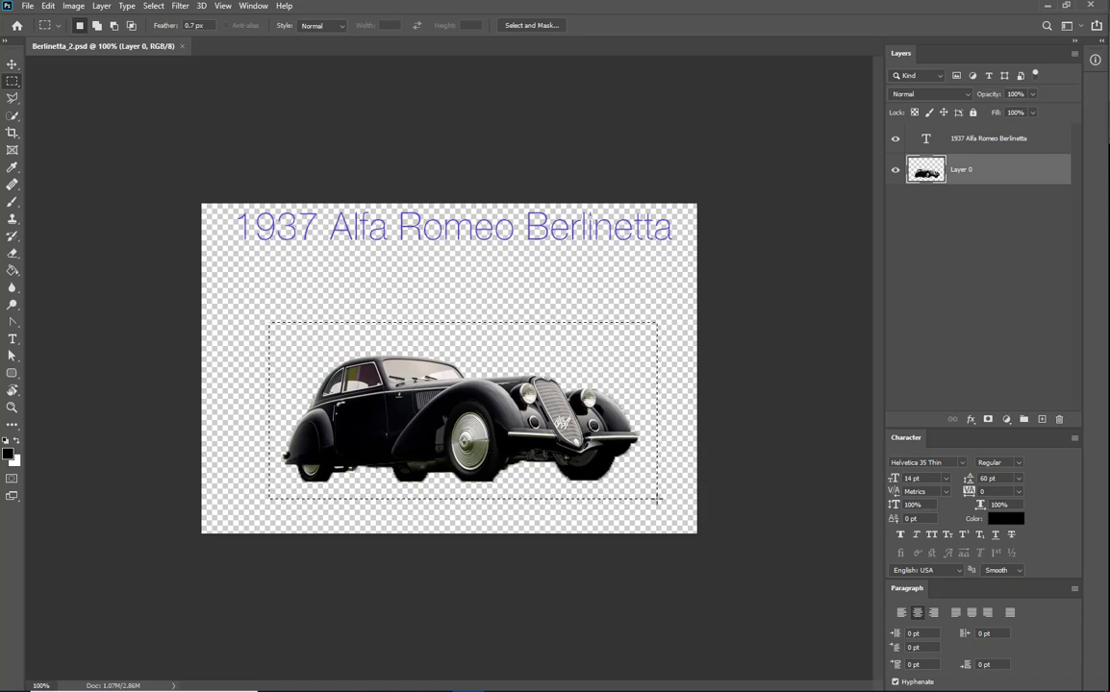
key(v)
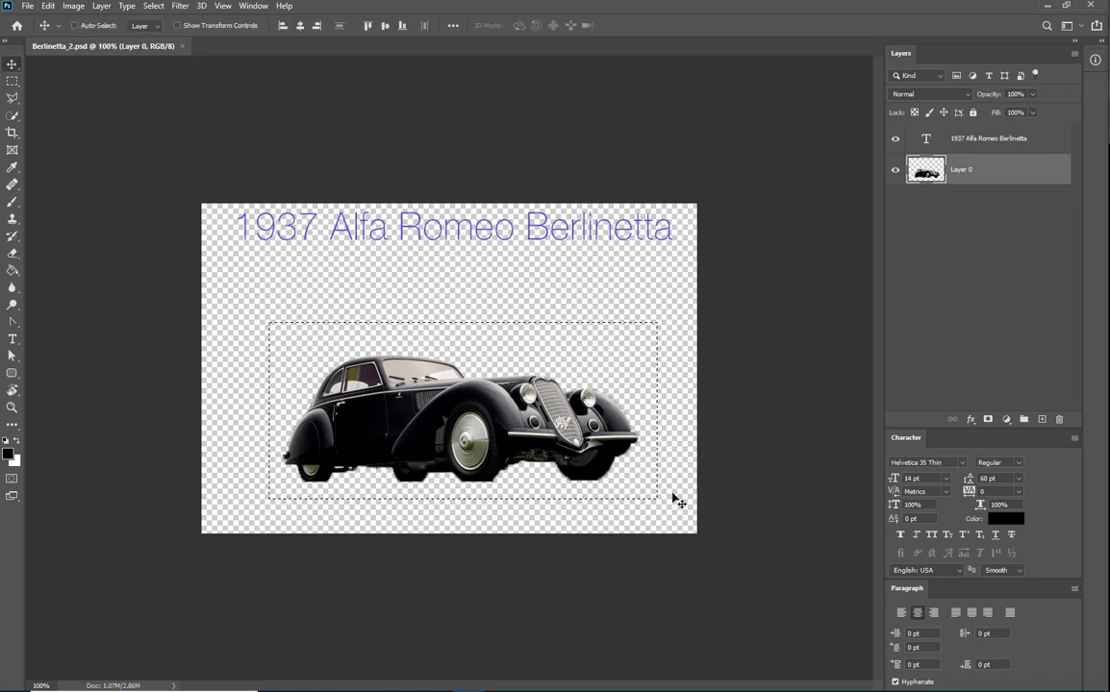
Nudge the marqueed car down slightly, and replace the selection with one loaded from Layer 0's opaque pixels.
key(Down)
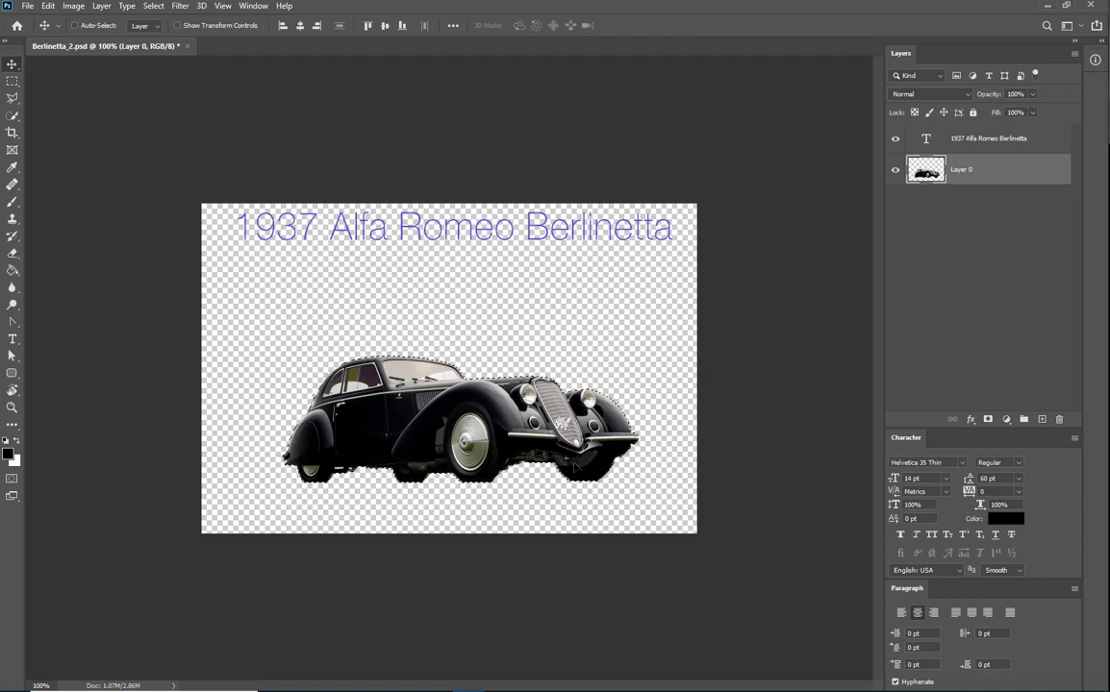
key(ctrl+d)
key(ctrl)
ctrl+click(926, 173)
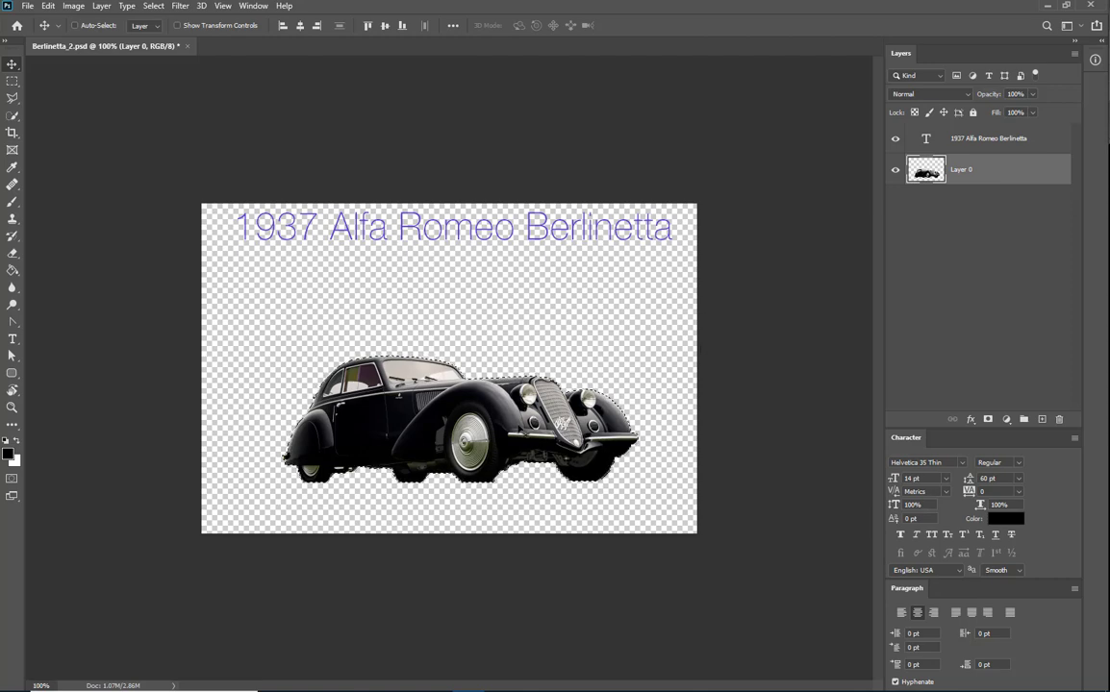
click(75, 25)
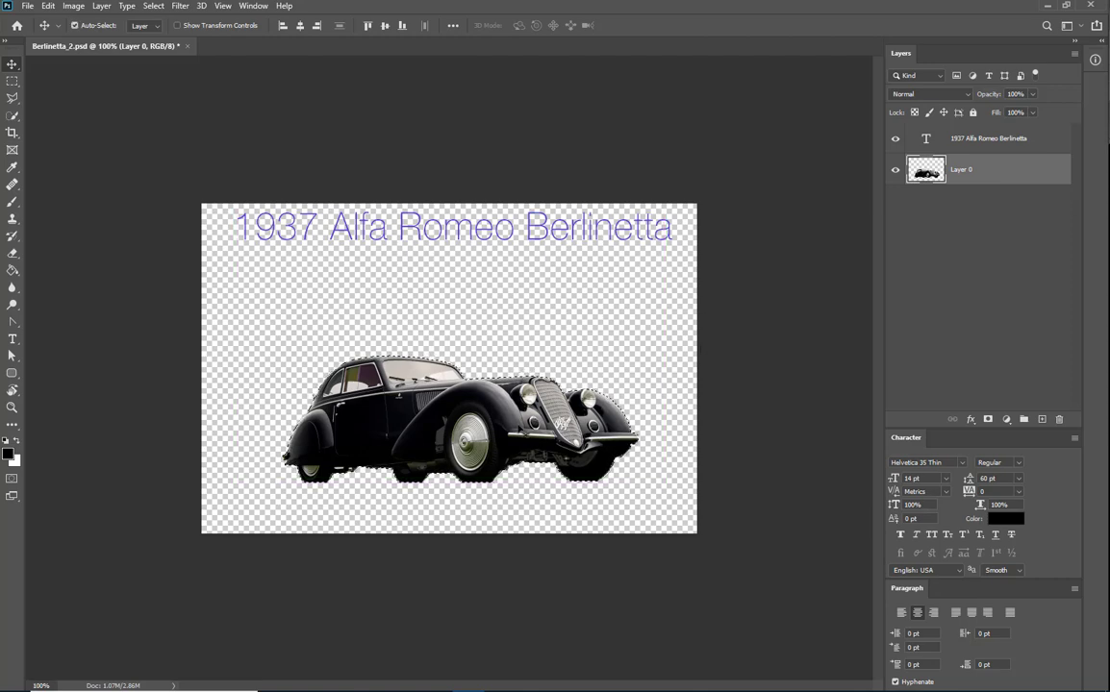
Close Berlinetta_2.psd with its changes saved, and paste the car into a new 646 × 412 px, 300 ppi clipboard-size document.
click(188, 46)
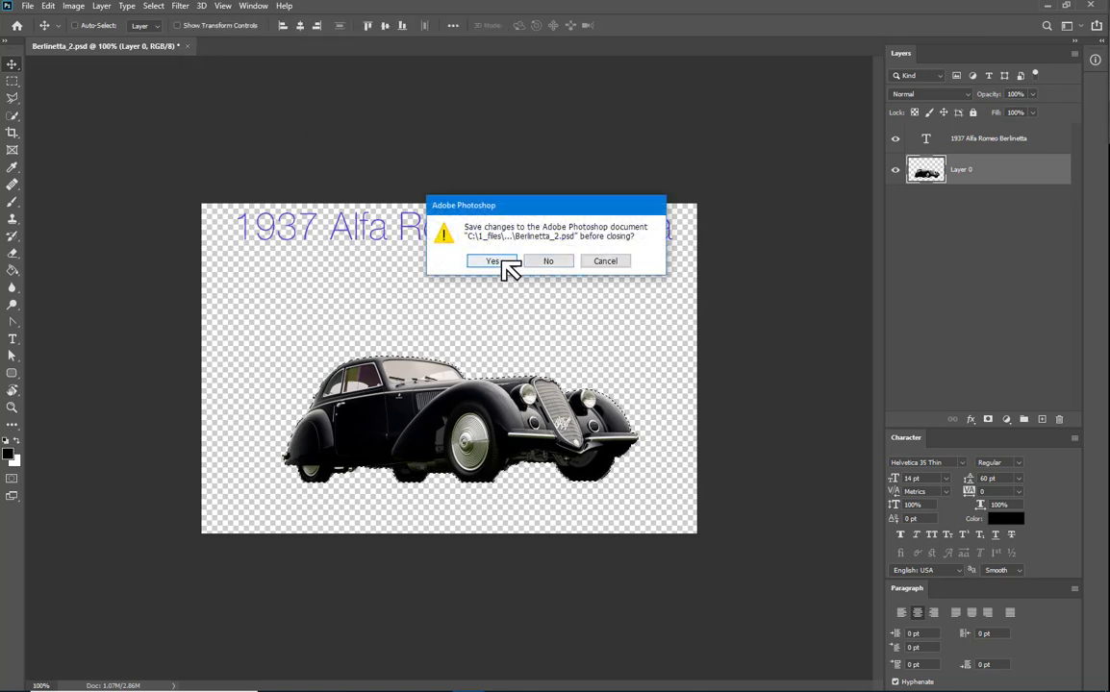
click(502, 263)
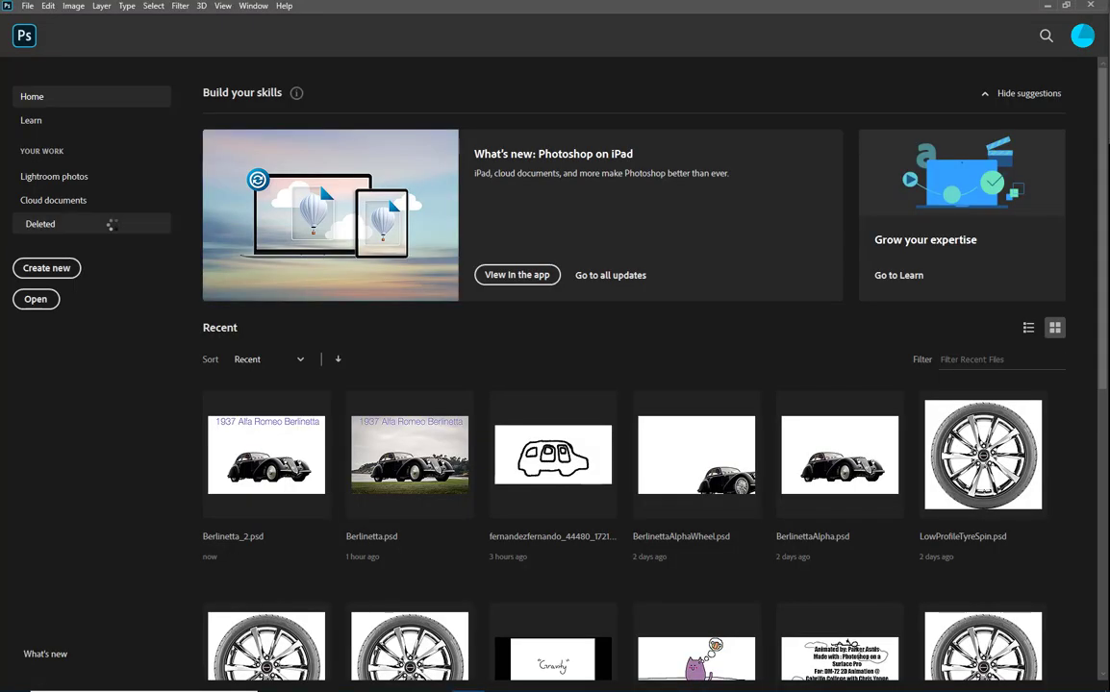
click(46, 269)
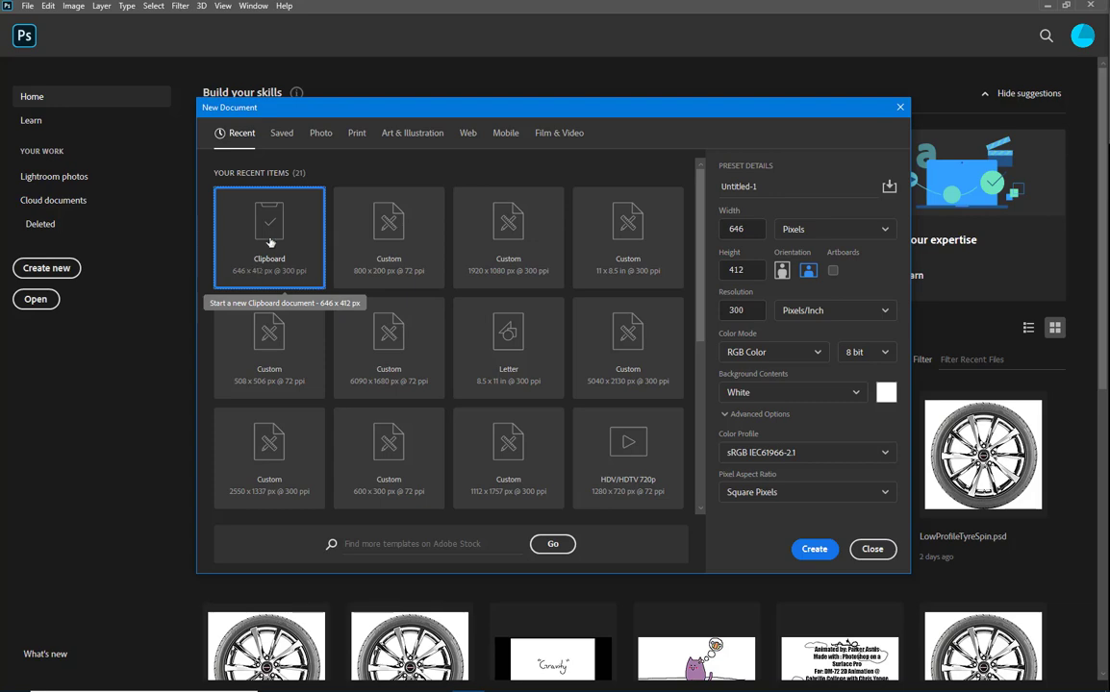
click(811, 549)
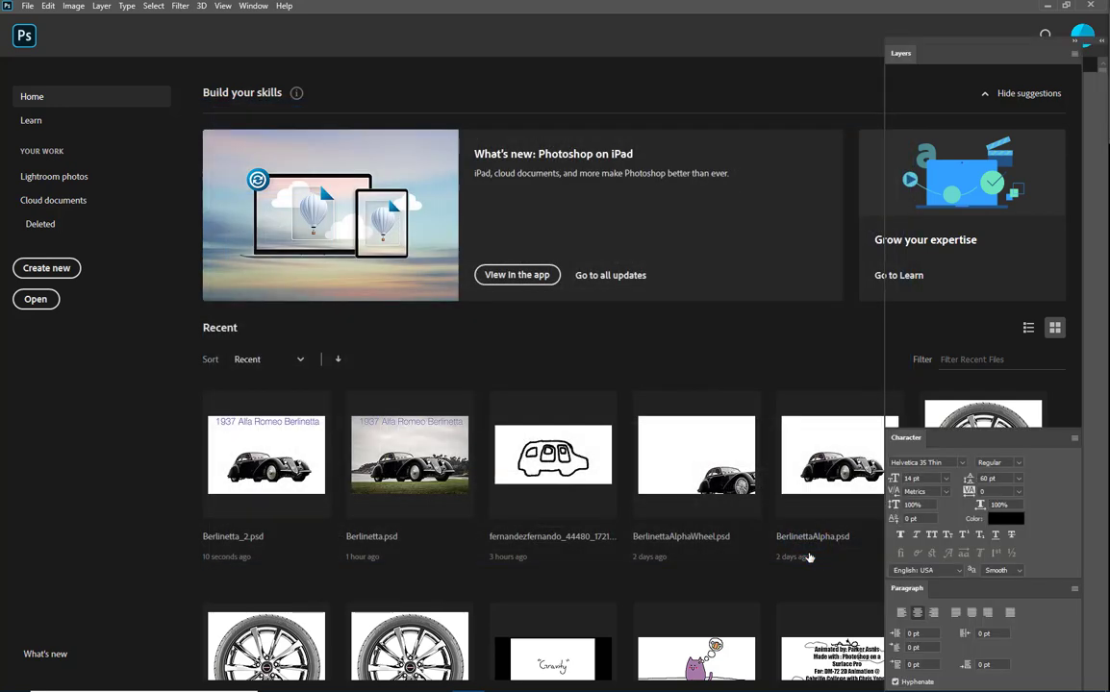
key(ctrl+v)
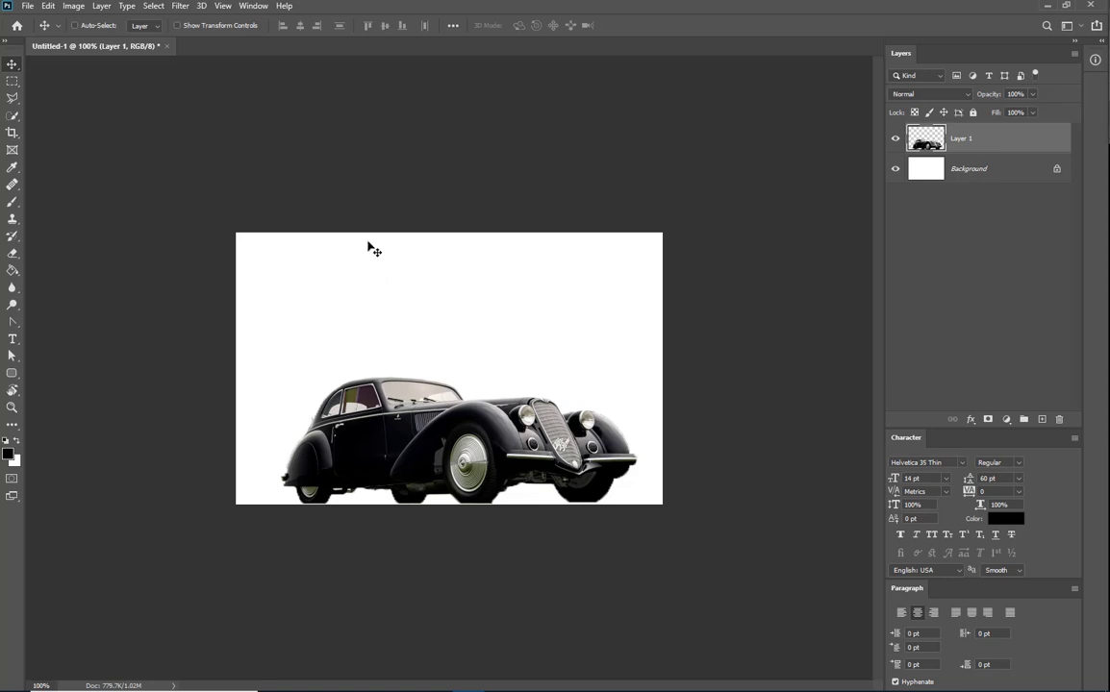
Delete the white Background layer and crop the canvas closely around the car, leaving a narrow margin on all sides.
click(985, 170)
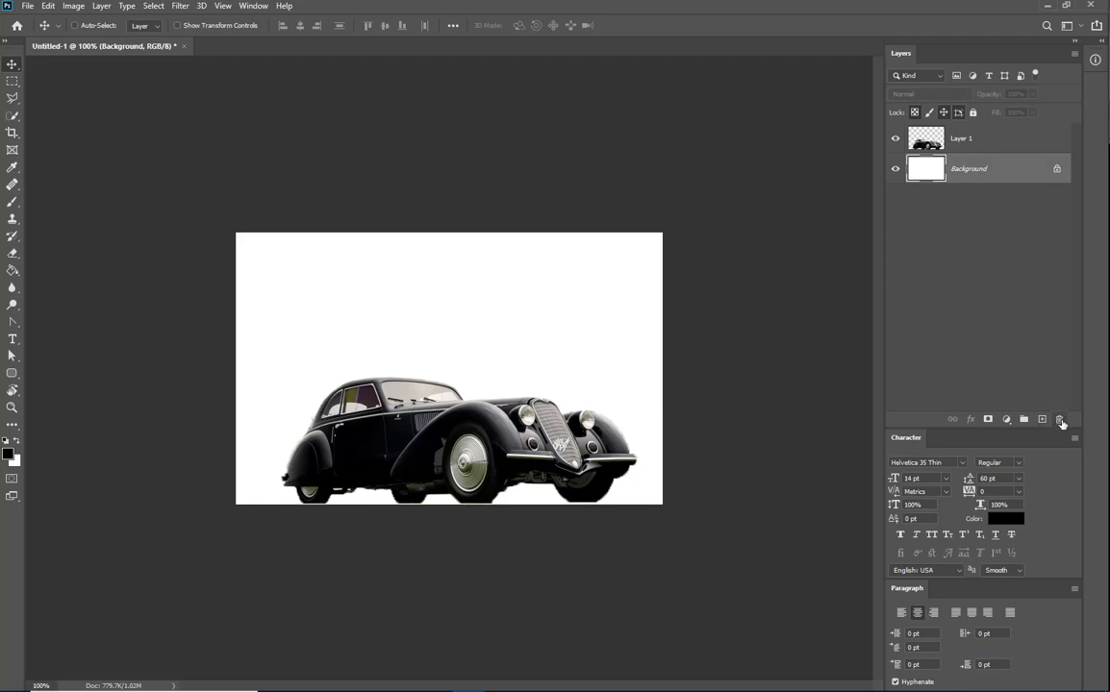
click(1059, 421)
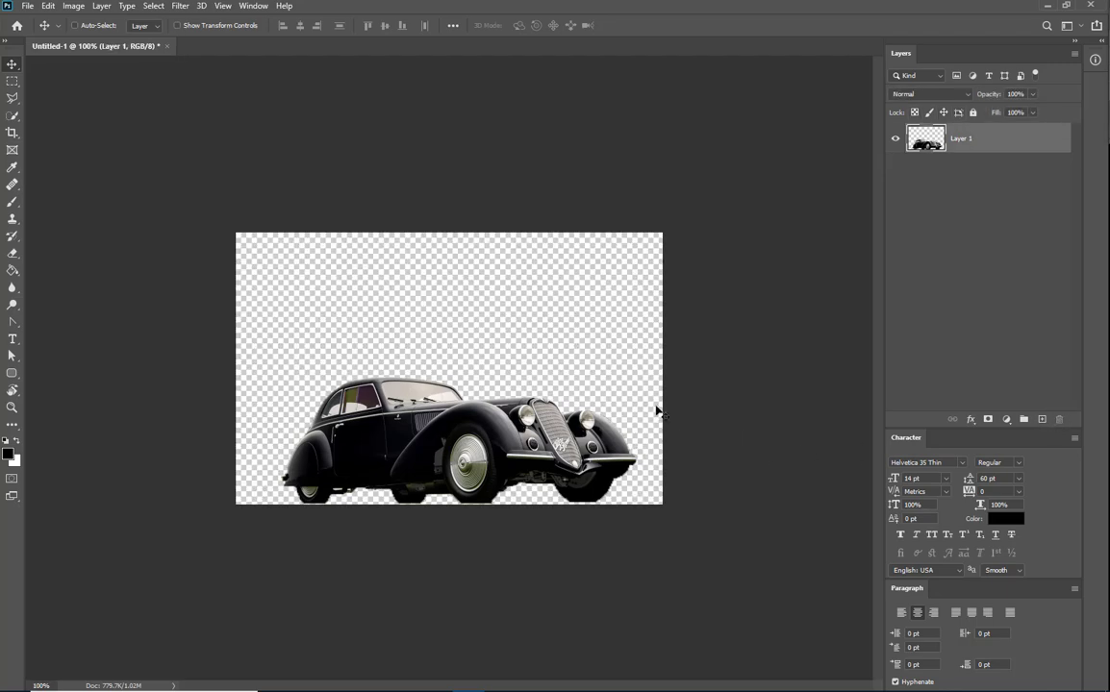
key(c)
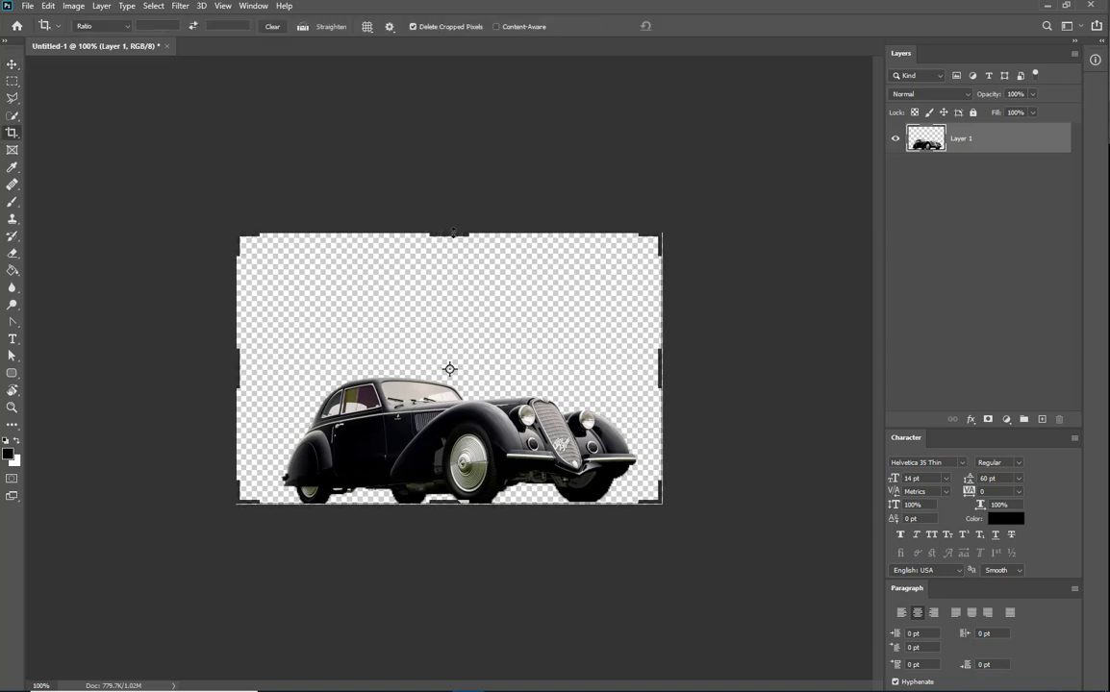
drag(453, 232, 448, 302)
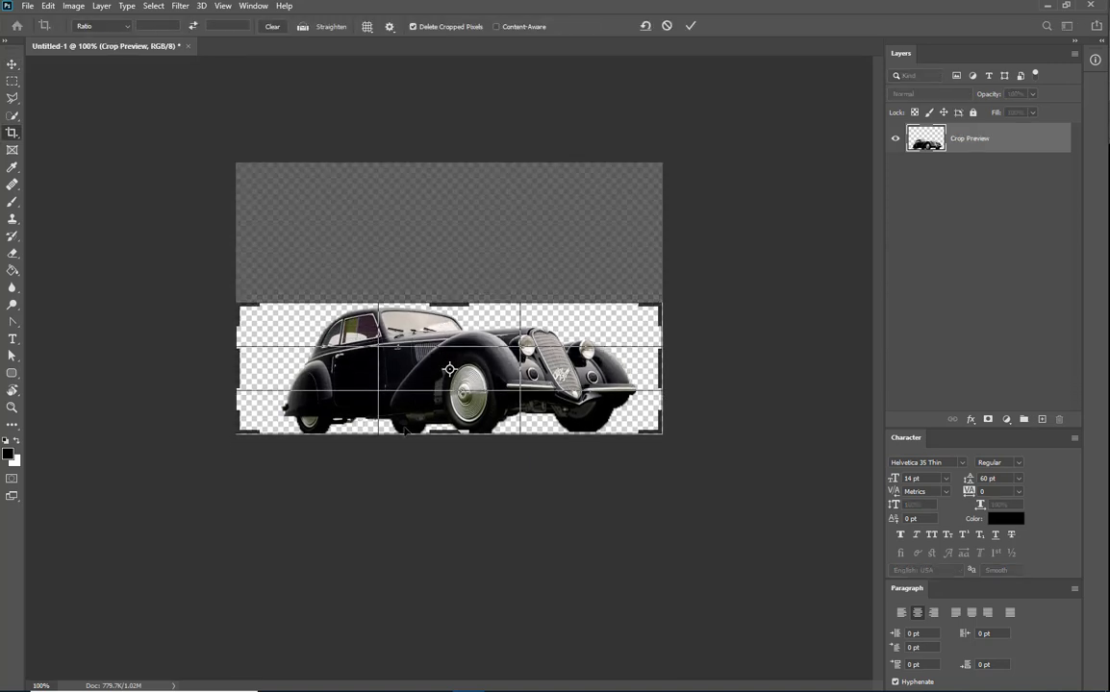
drag(450, 434, 450, 439)
drag(233, 366, 258, 368)
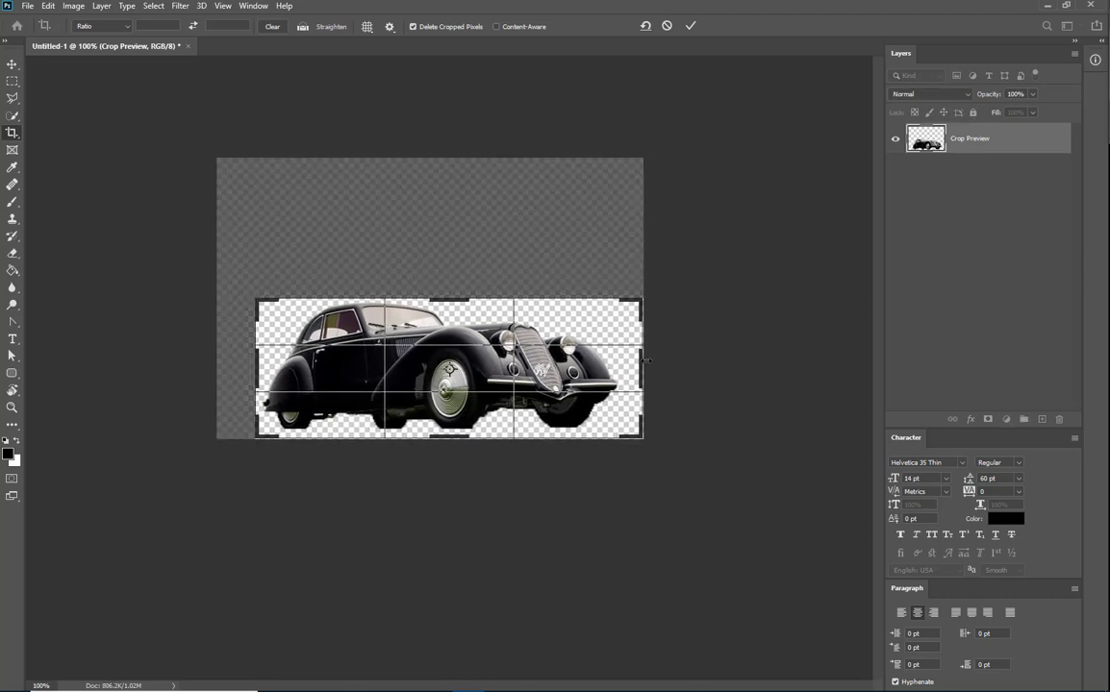
drag(640, 363, 633, 363)
key(Return)
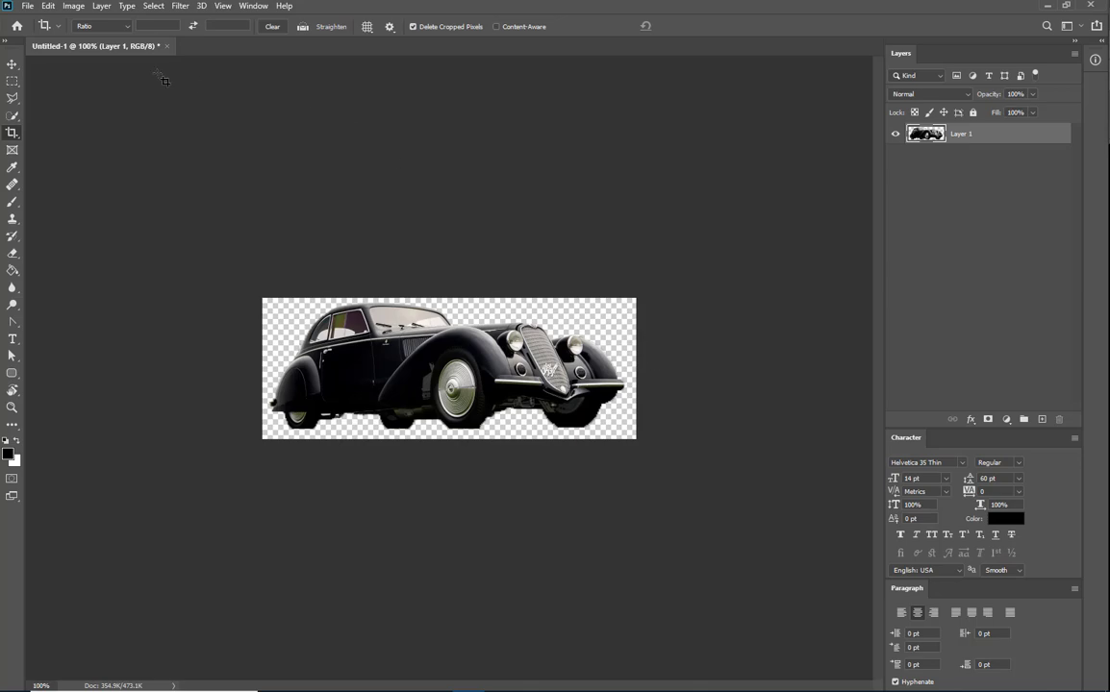
Save the document as BerlinettaAlpha.psd in the Videos folder, replacing the existing file, and close it.
click(28, 6)
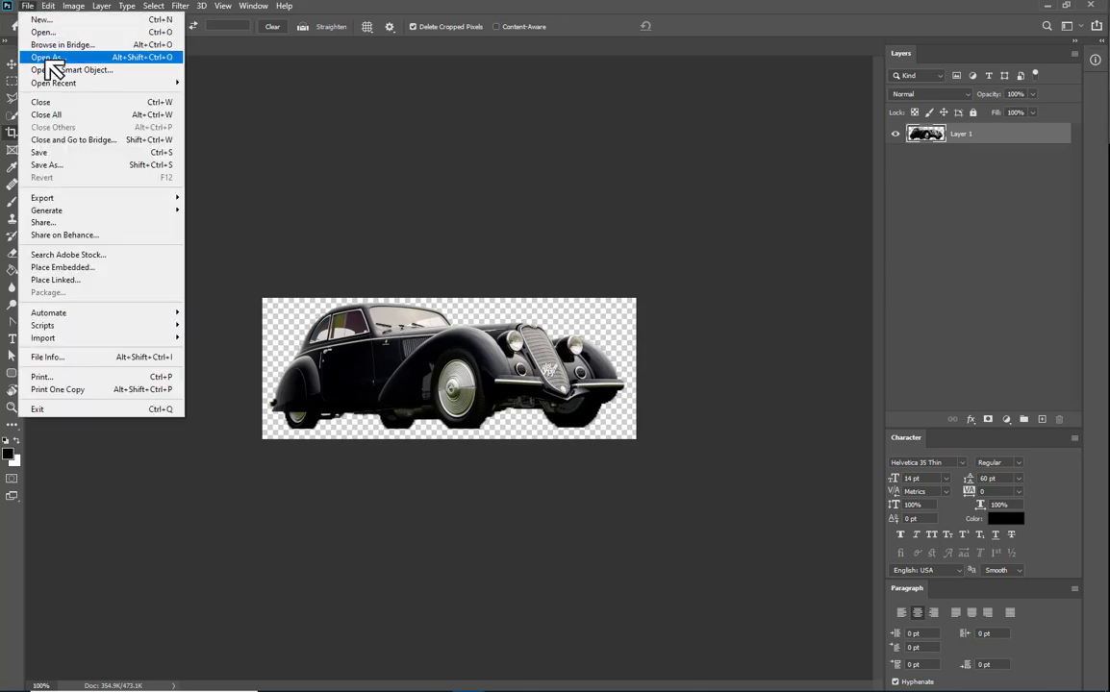
click(46, 165)
click(300, 124)
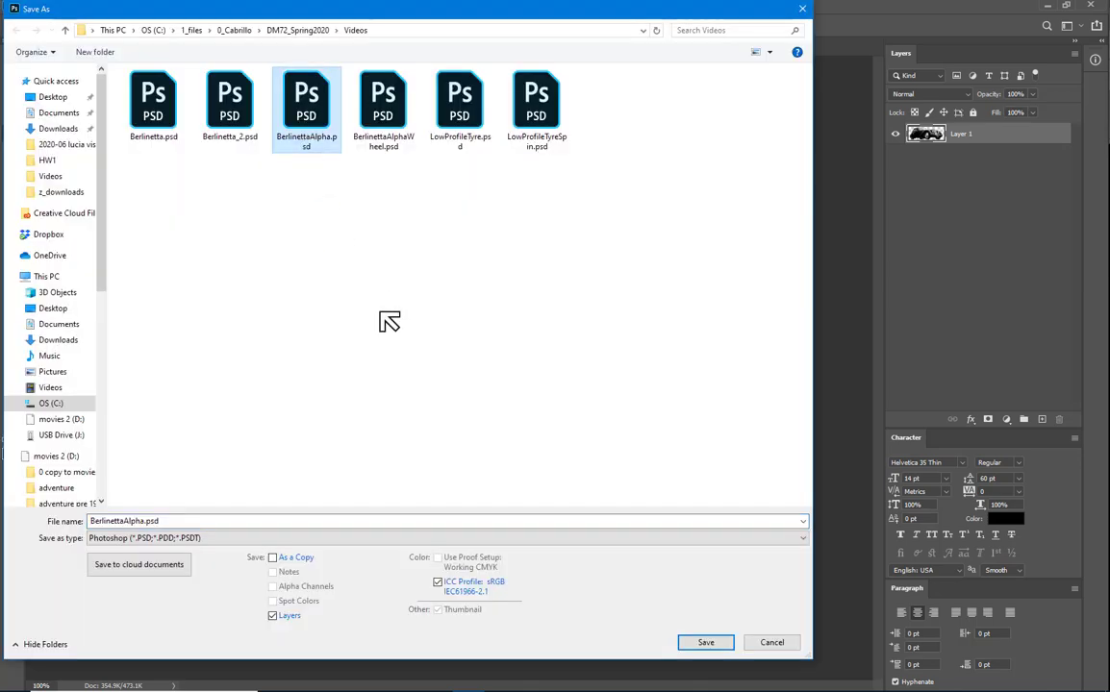
click(705, 642)
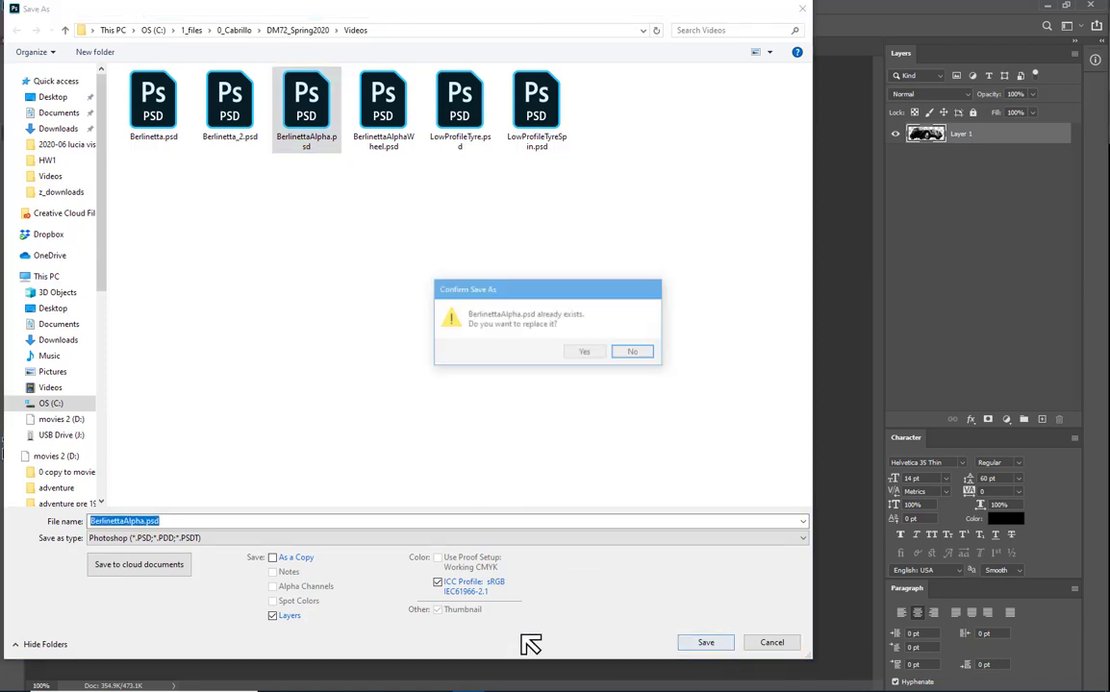
click(584, 352)
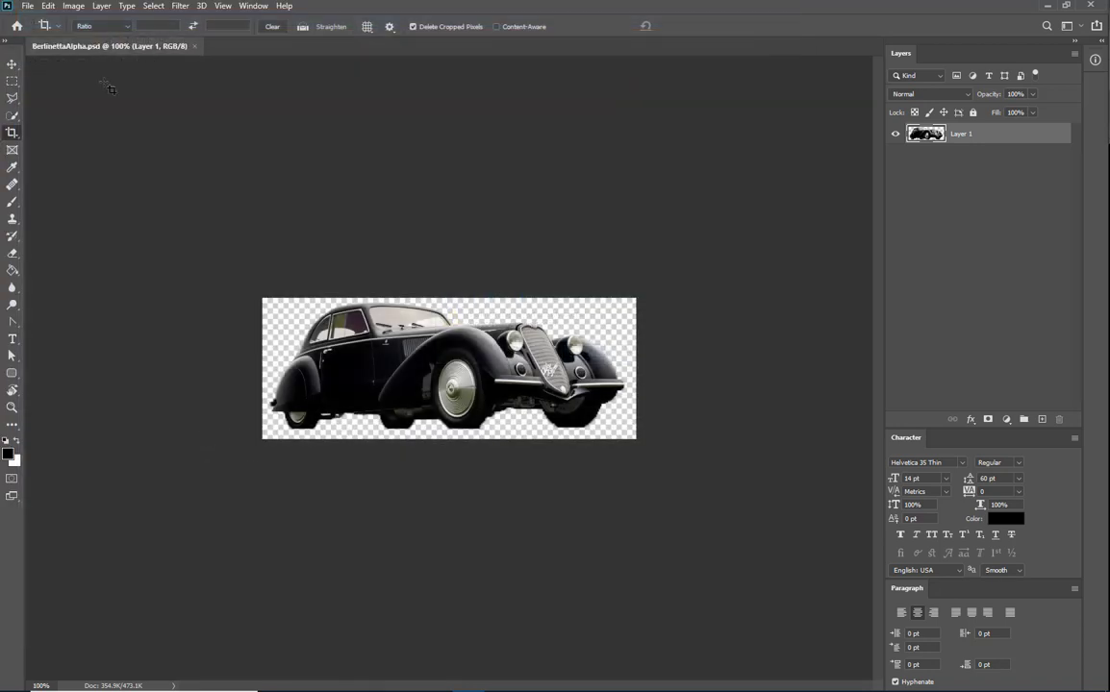
click(193, 47)
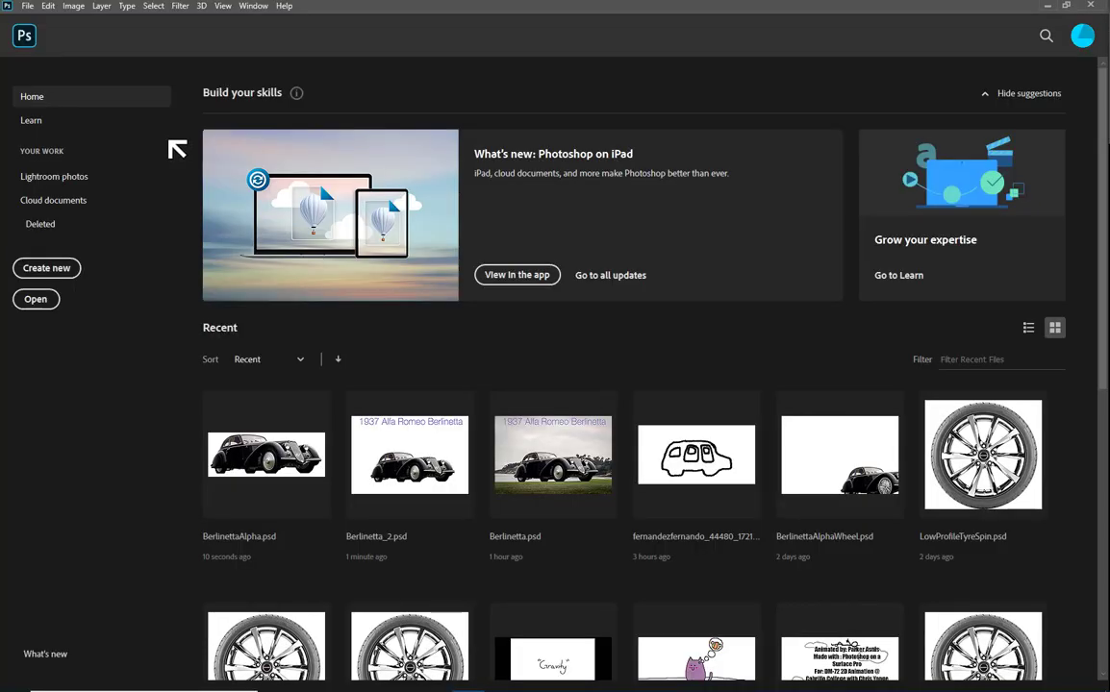
Open LowProfileTyre.psd from the Videos folder.
key(ctrl+o)
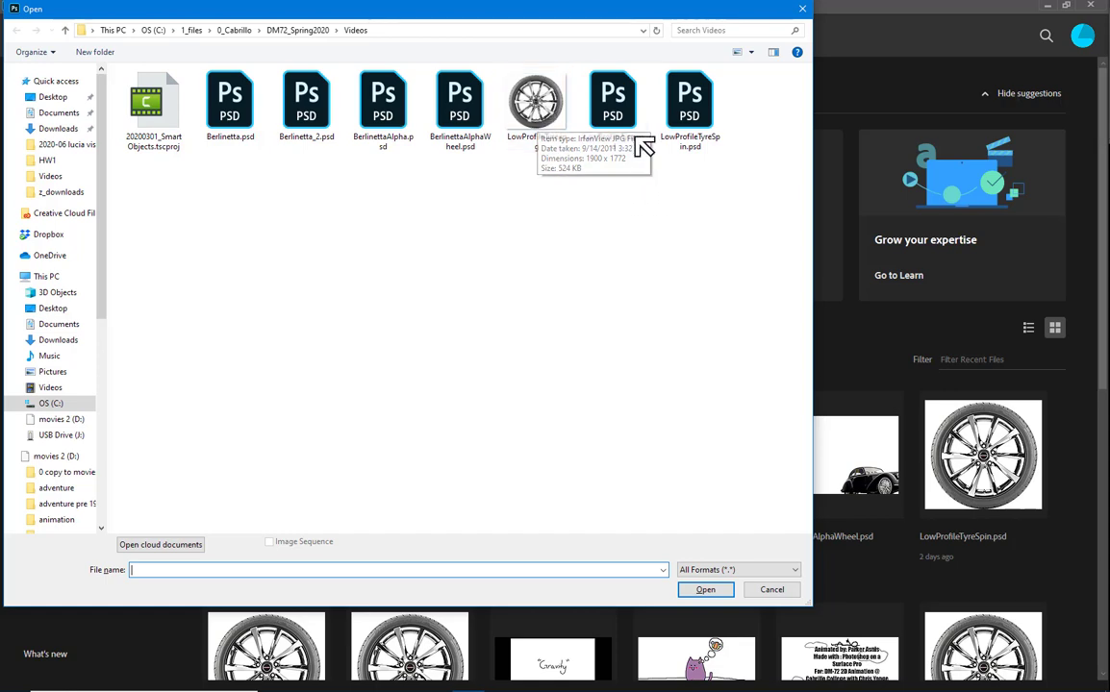
click(624, 104)
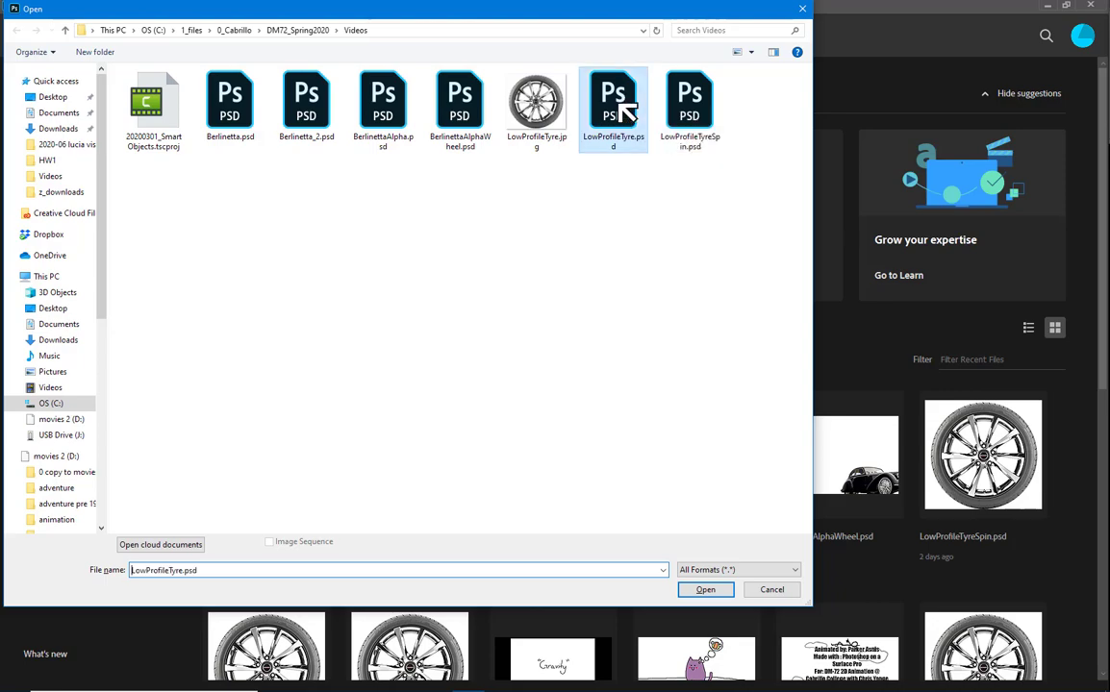
click(703, 590)
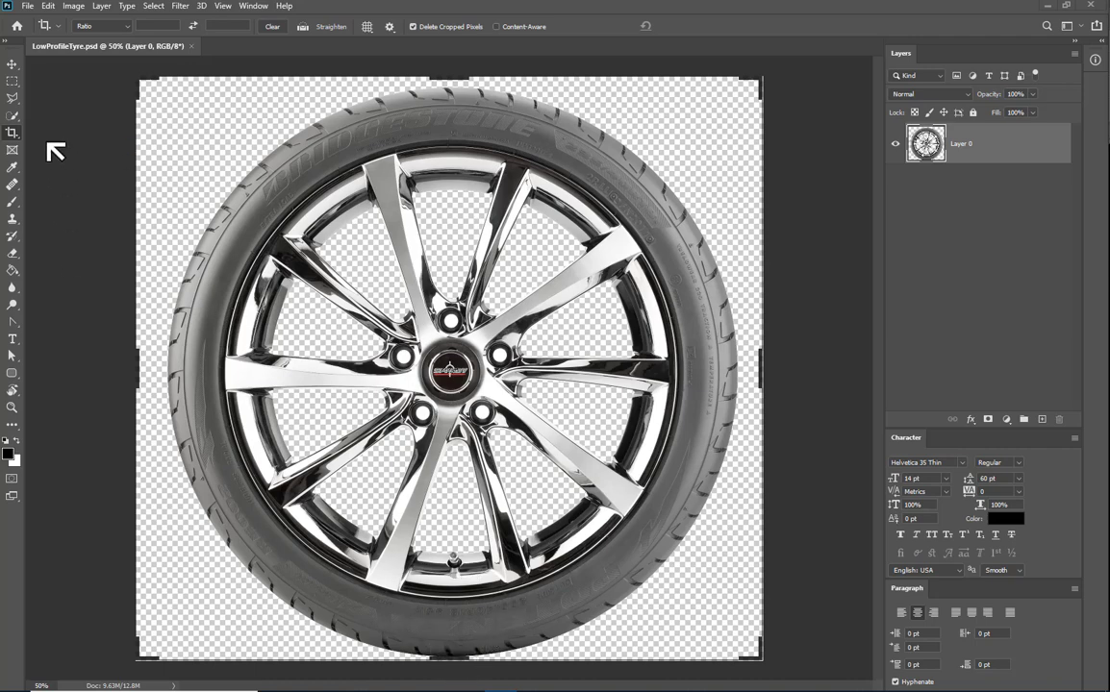
Crop the tyre canvas, trimming a little from both sides and extending the bottom edge slightly.
drag(455, 659, 458, 663)
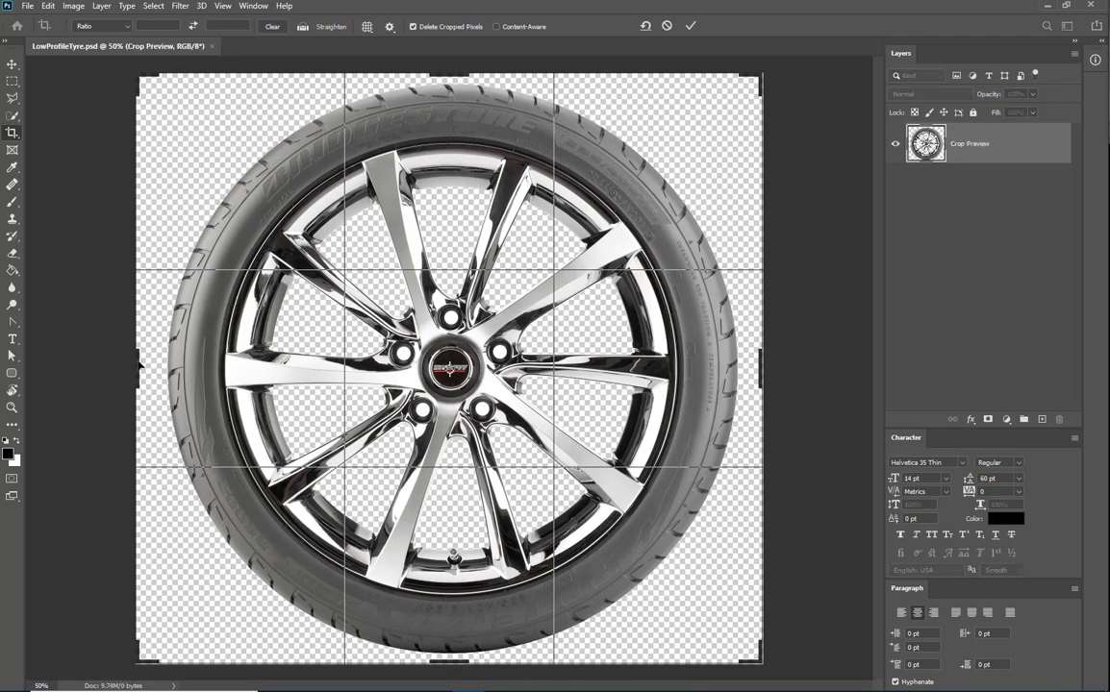
mouse_move(134, 364)
mouse_down()
mouse_move(151, 361)
mouse_move(143, 368)
mouse_up()
drag(750, 364, 746, 373)
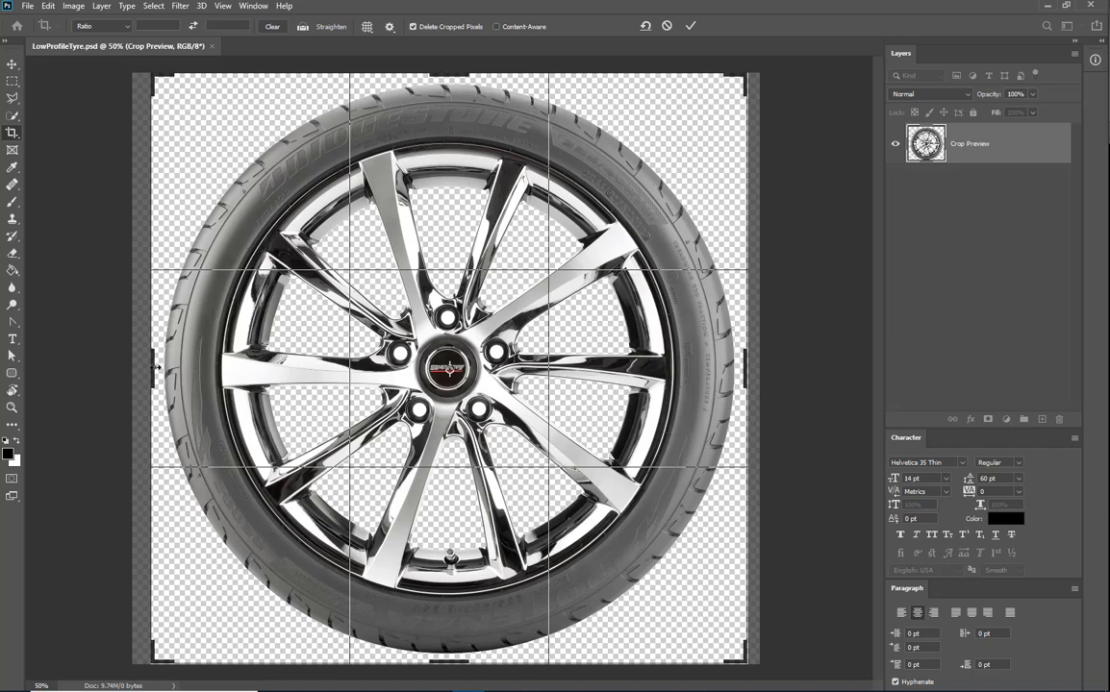
drag(155, 367, 155, 371)
key(Return)
Save the cropped tyre as LowProfileTyre.psd in the Videos folder, replacing the existing file.
click(35, 7)
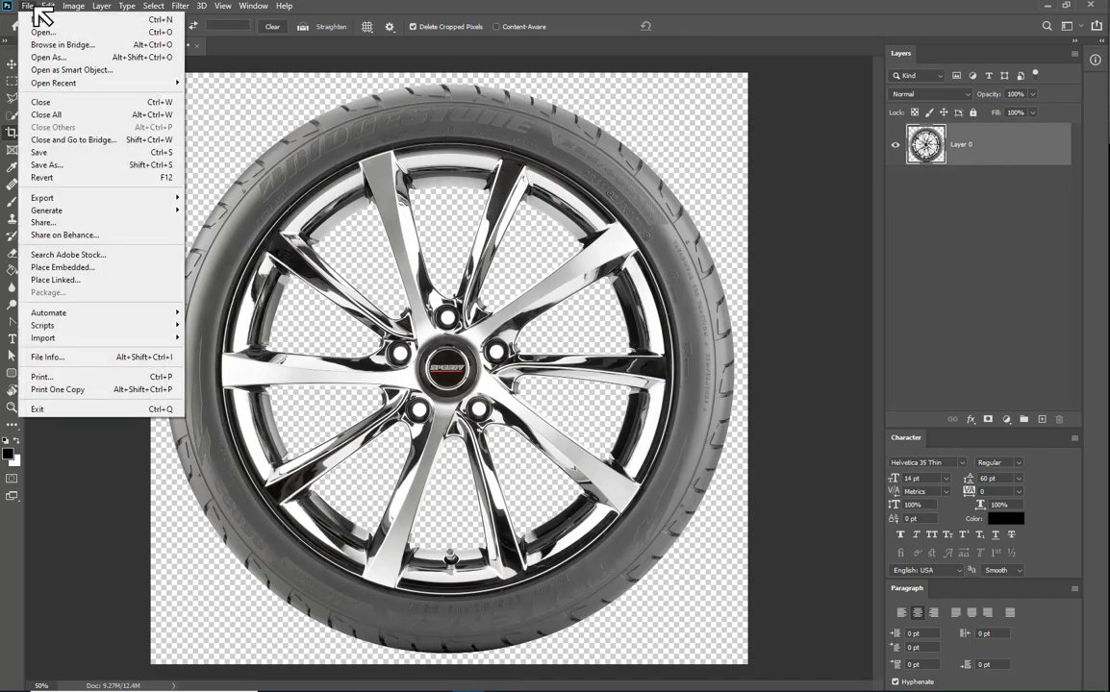
click(53, 165)
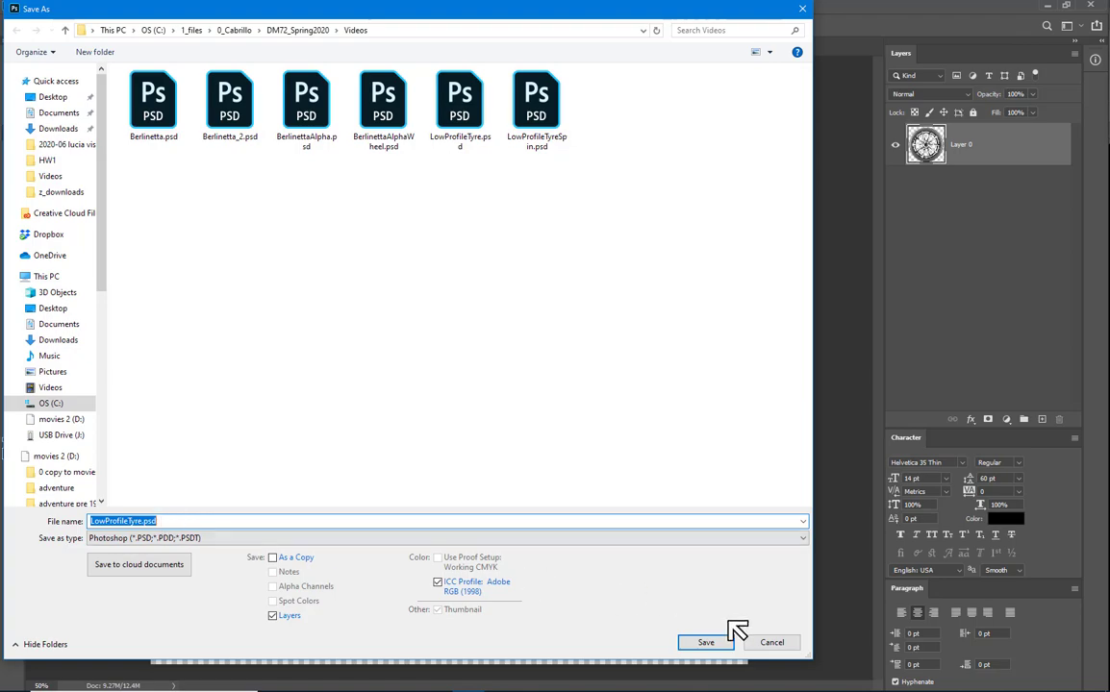
click(726, 640)
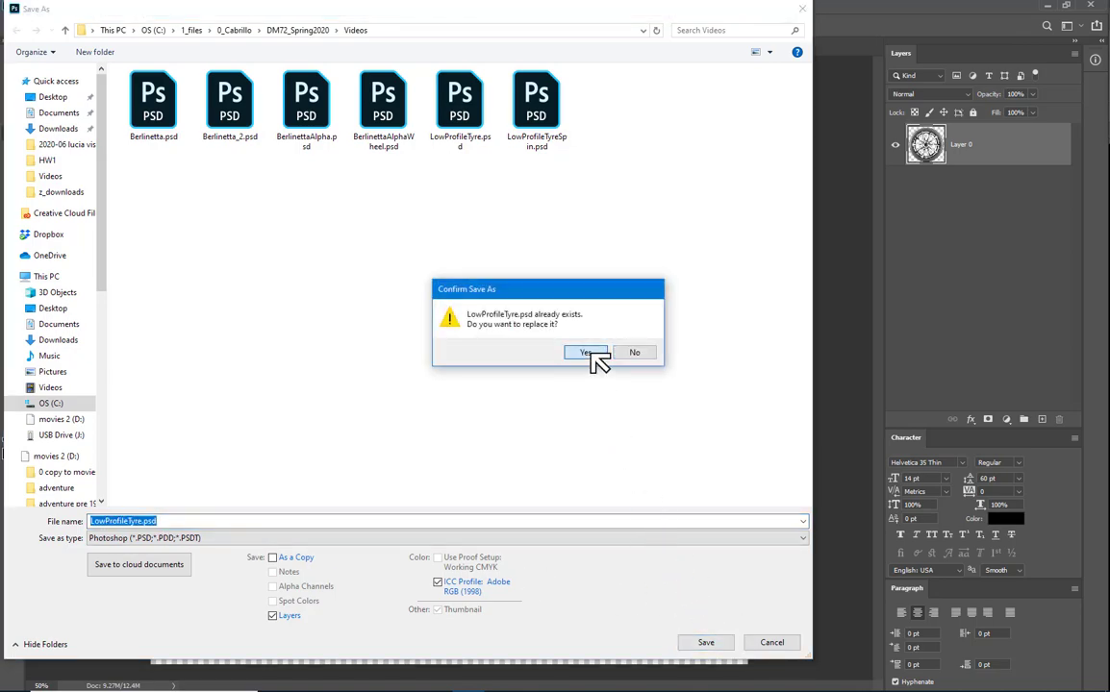
click(589, 354)
Rename Layer 0 as Tyre.
key(ctrl+0)
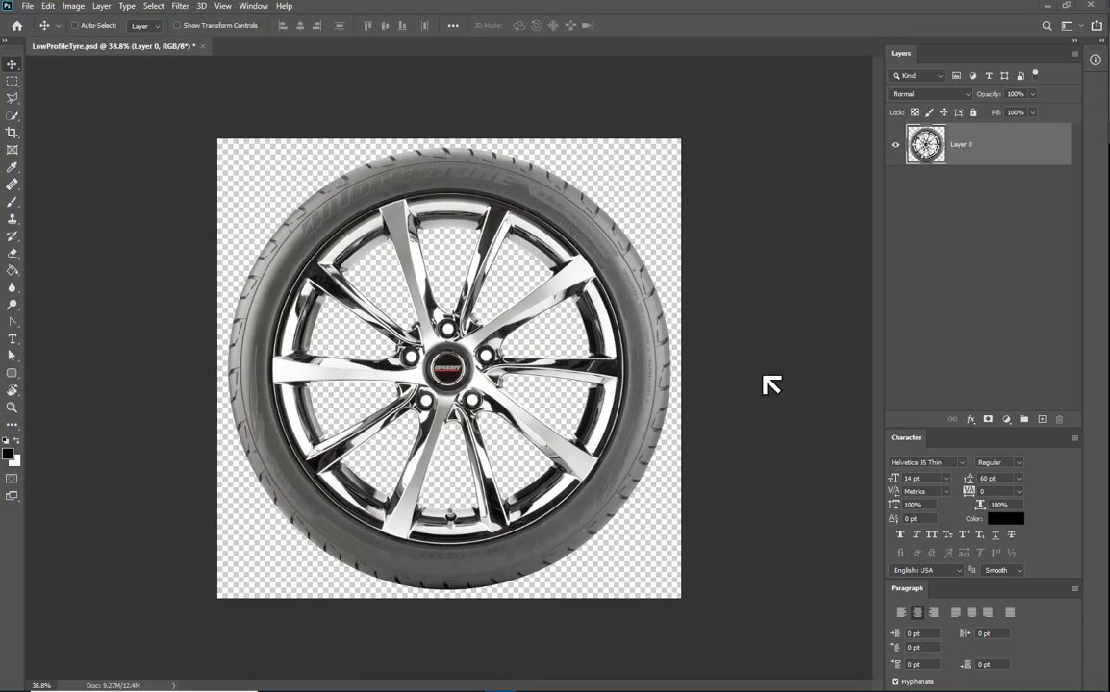
double_click(963, 145)
text(Tyre)
key(Return)
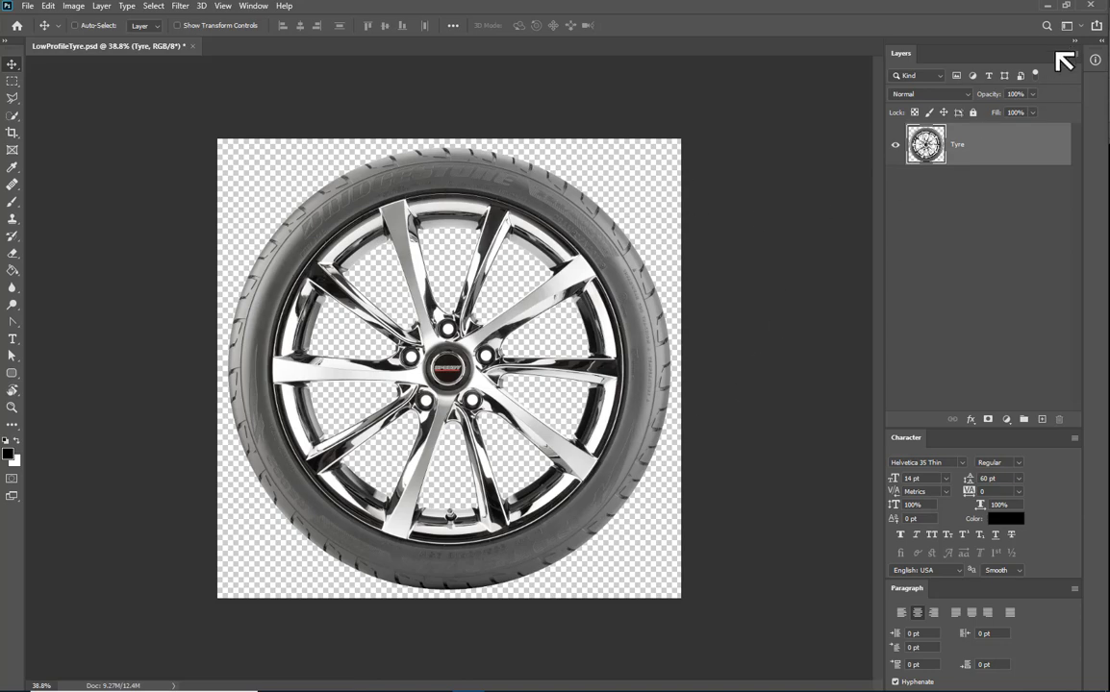
Switch to the Motion workspace and fit the whole tyre image in the document window.
click(1075, 27)
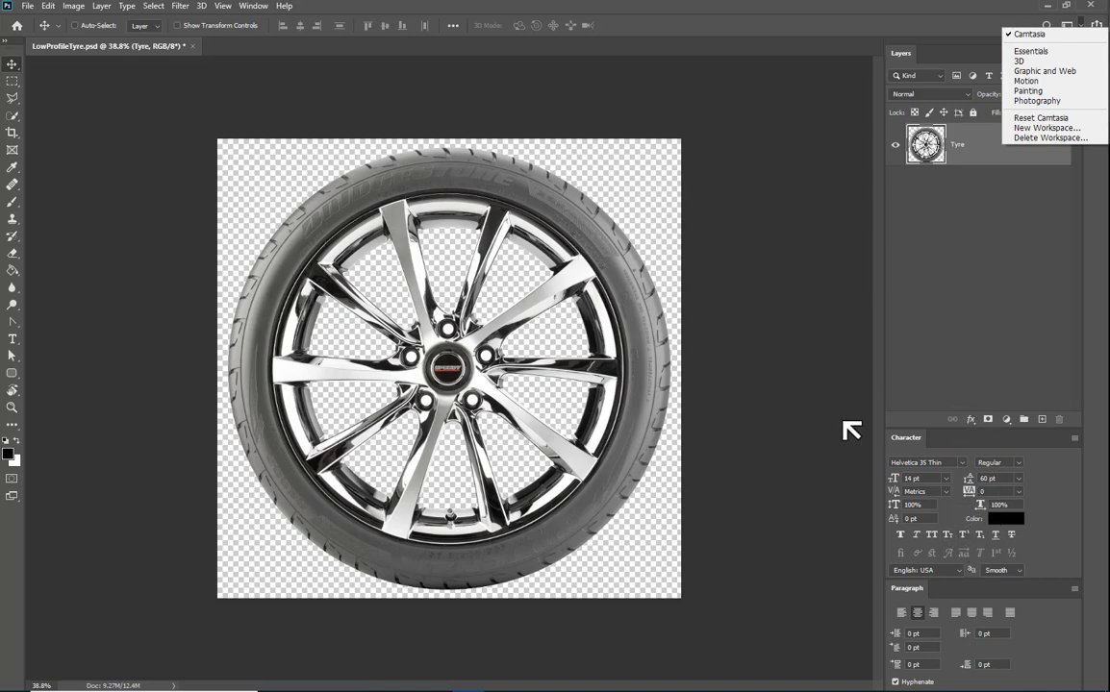
click(1026, 83)
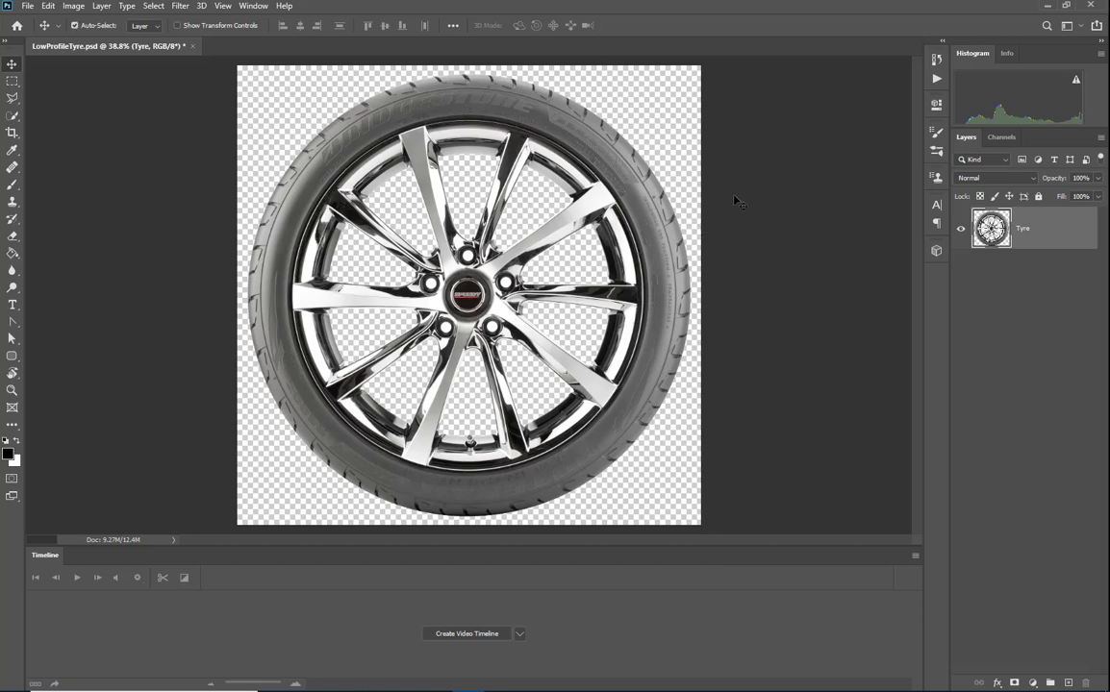
key(ctrl+0)
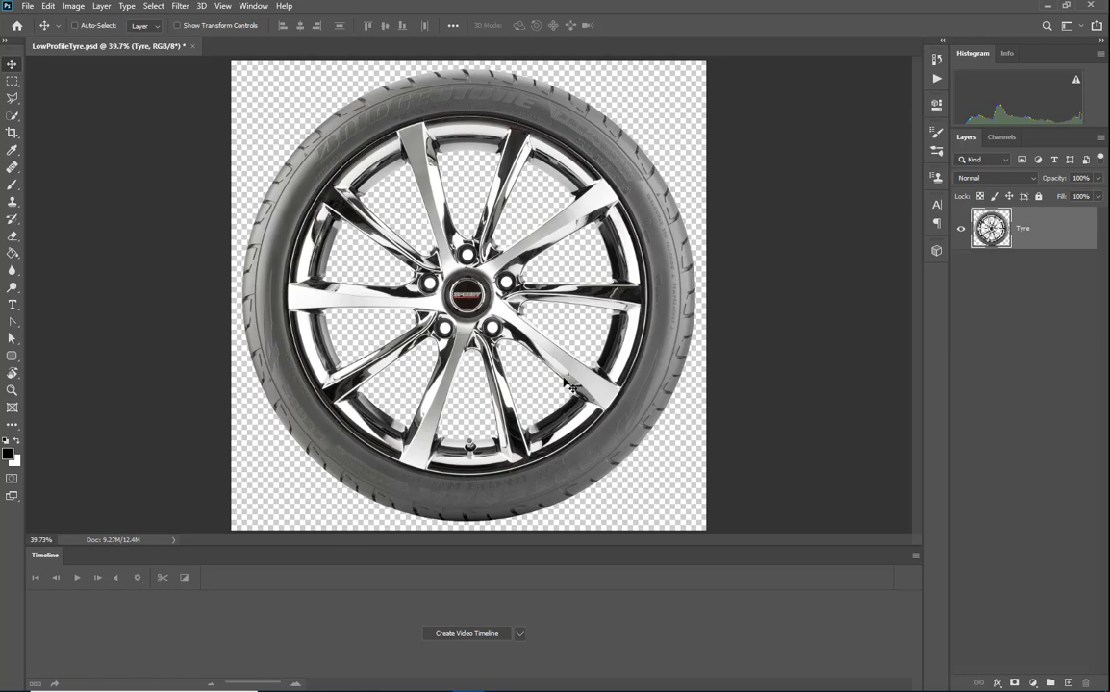
Create a video timeline for the tyre document and expand the Tyre track's animation properties.
click(470, 635)
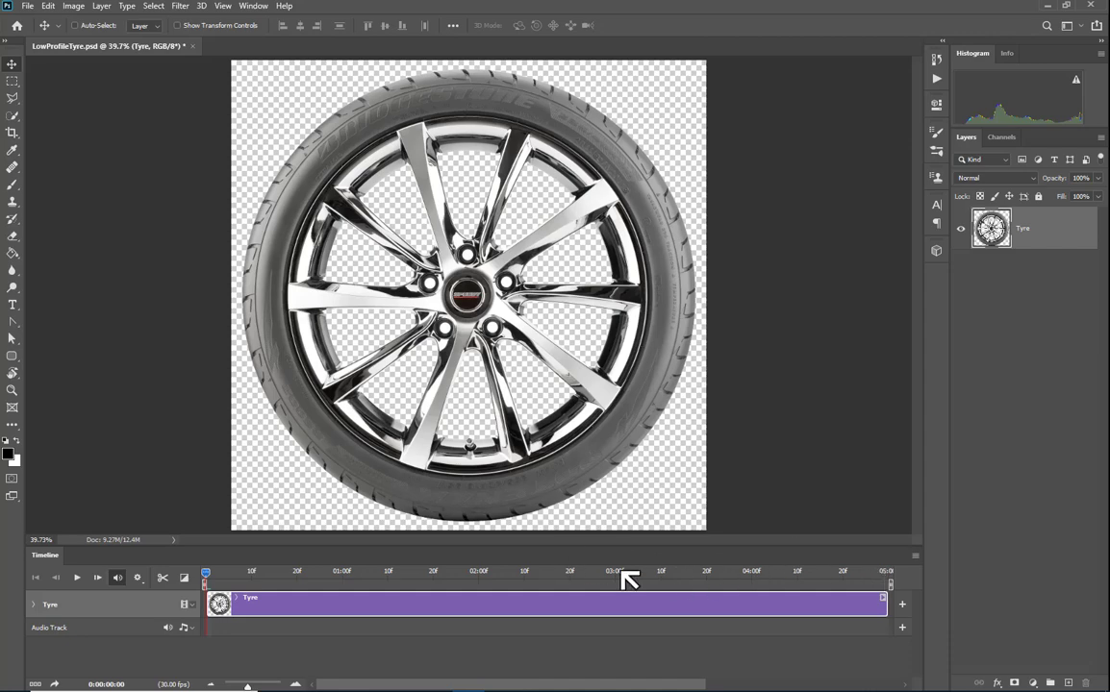
click(34, 606)
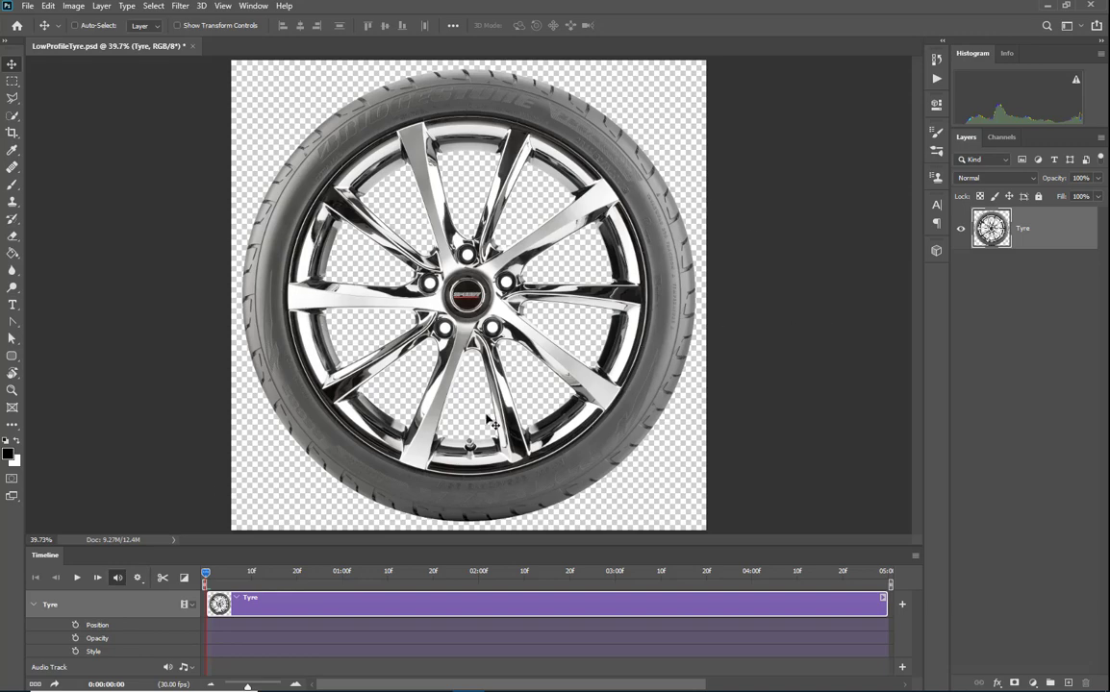
Convert the Tyre layer to a smart object and enable Transform keyframing on its track with a keyframe at the timeline's start.
right_click(1070, 235)
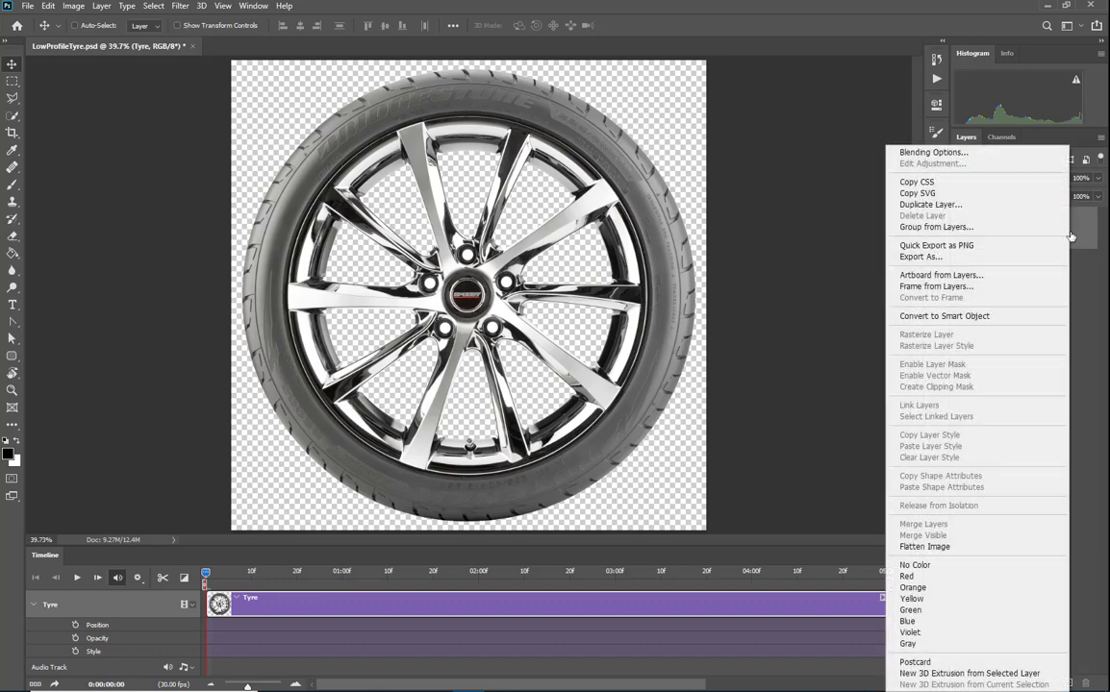
click(996, 323)
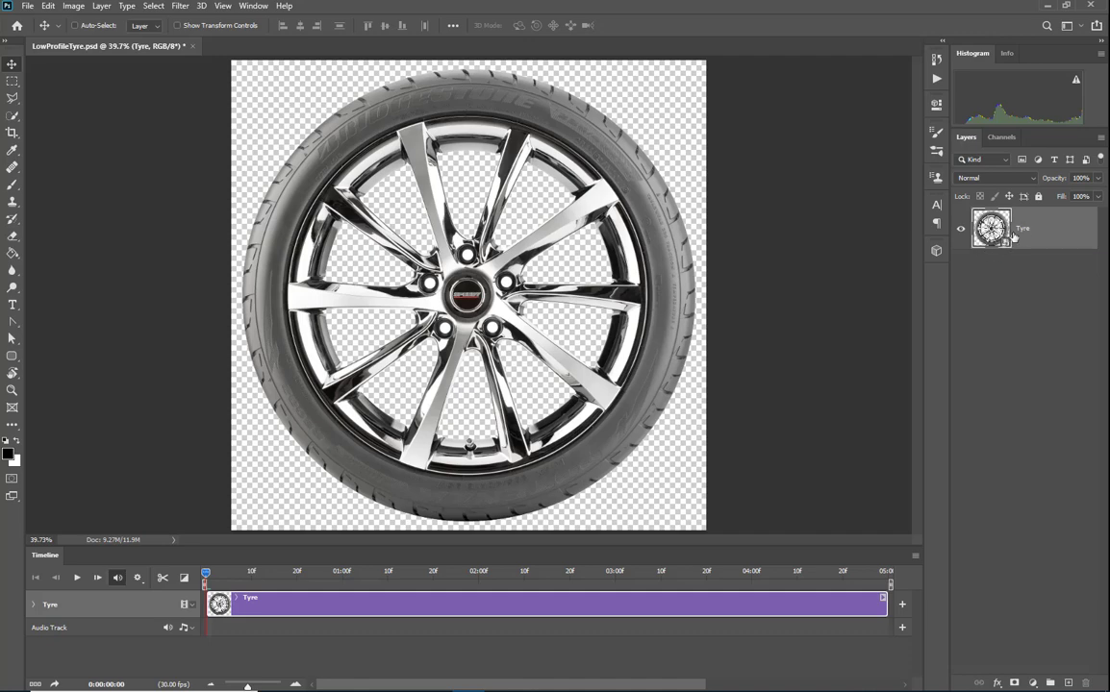
click(33, 604)
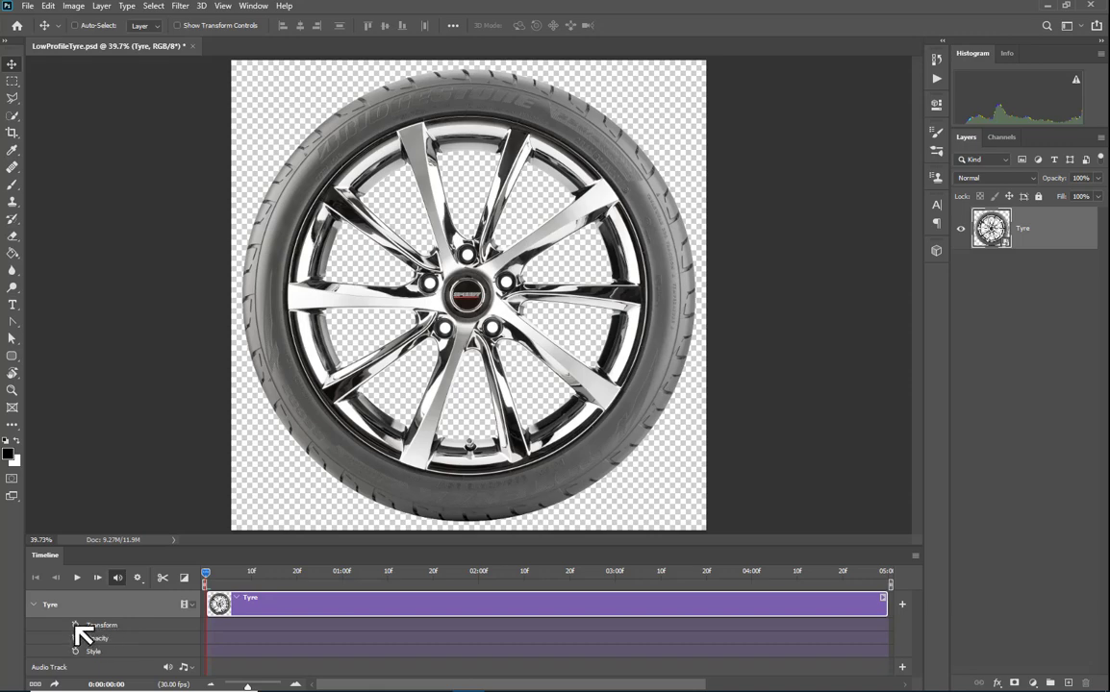
click(75, 624)
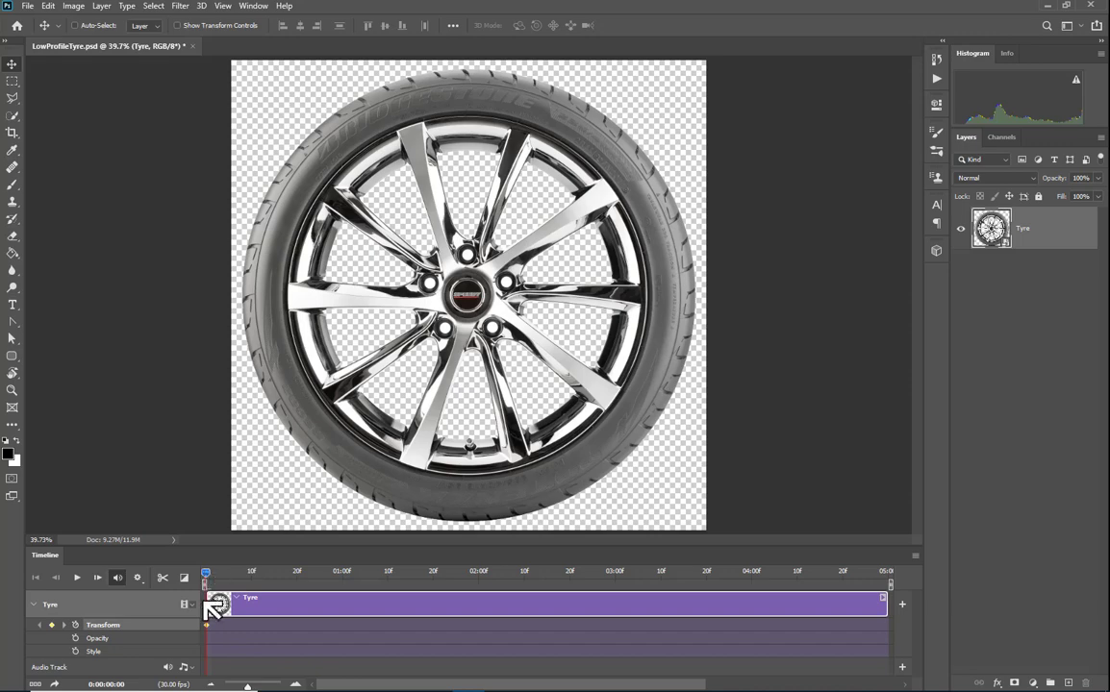
mouse_move(208, 626)
mouse_down()
mouse_move(282, 626)
mouse_move(207, 625)
mouse_up()
Rotate the tyre half a turn clockwise at 0:00:00:15 on the timeline to set a second Transform keyframe.
drag(207, 577, 279, 596)
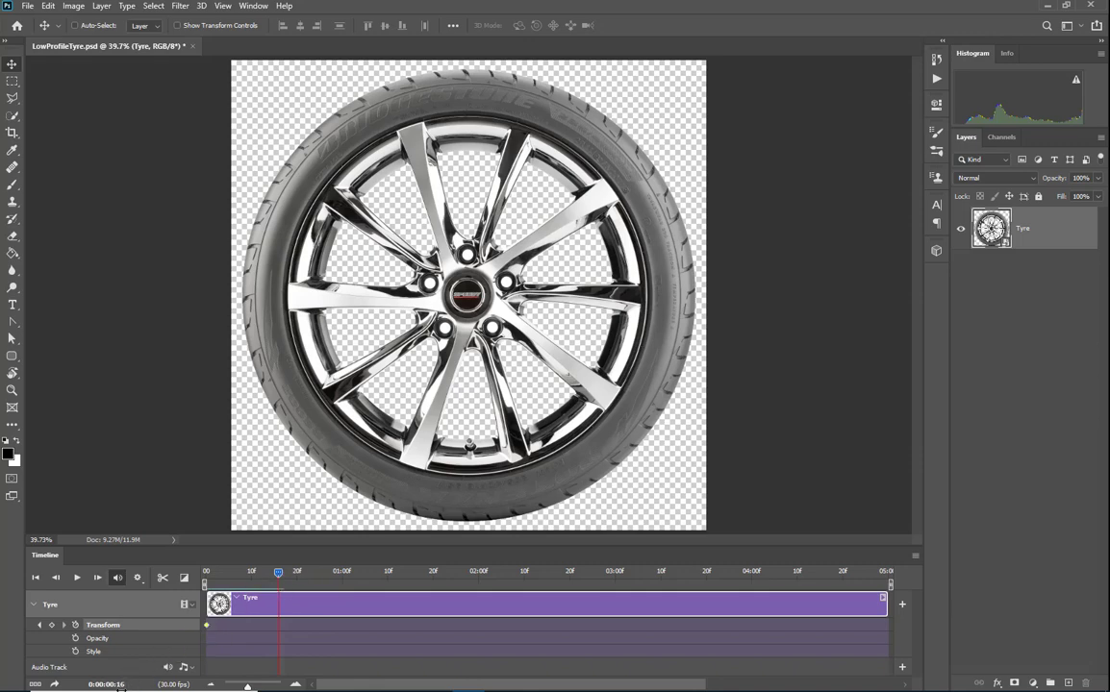
drag(121, 686, 119, 688)
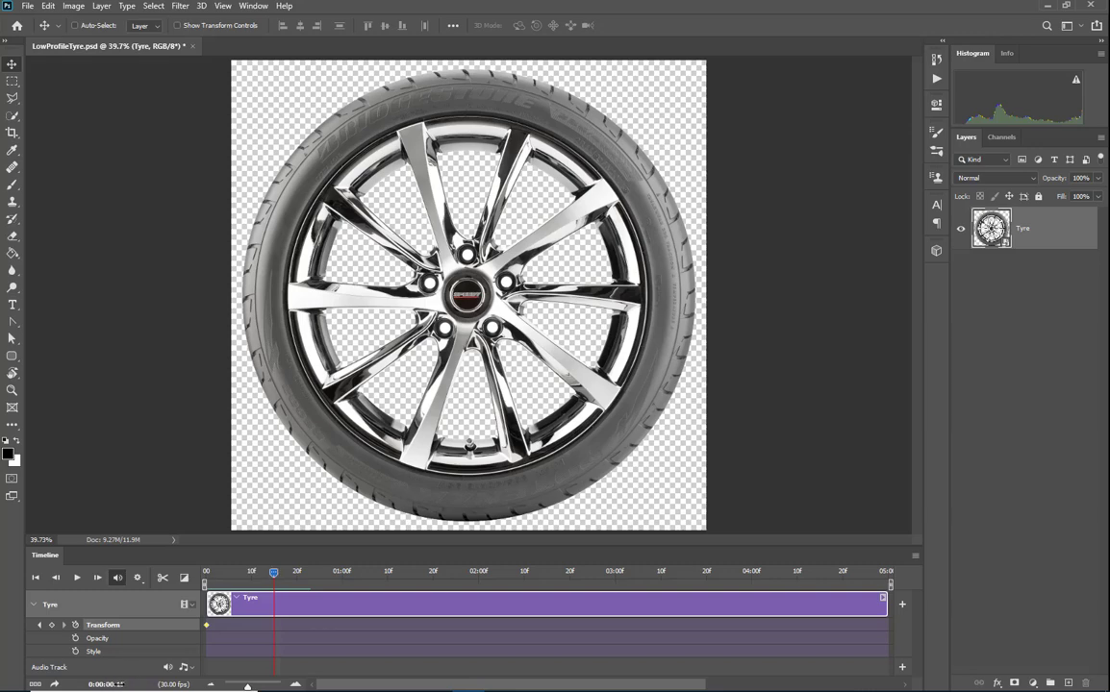
drag(118, 684, 126, 684)
key(ctrl+t)
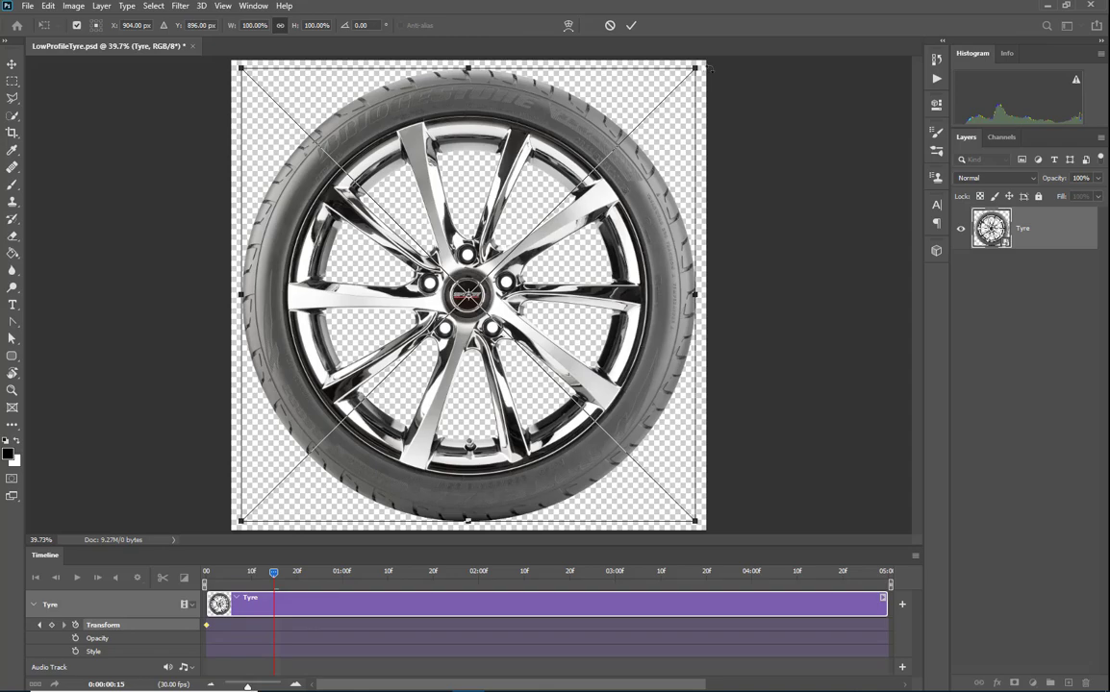
drag(709, 67, 308, 435)
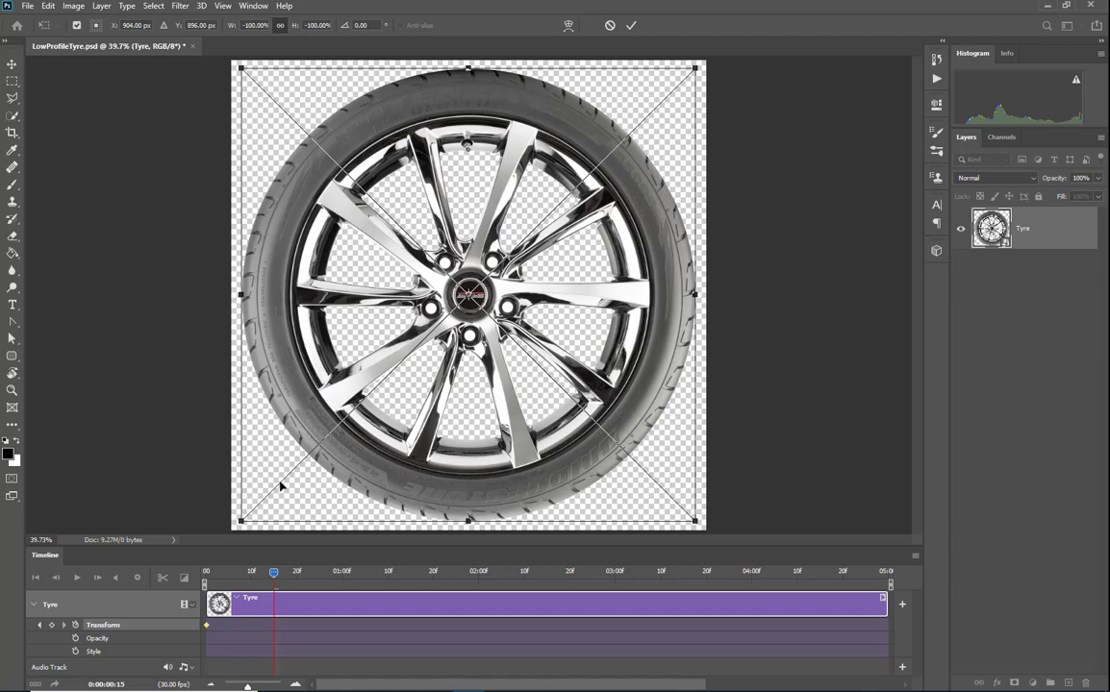
key(Return)
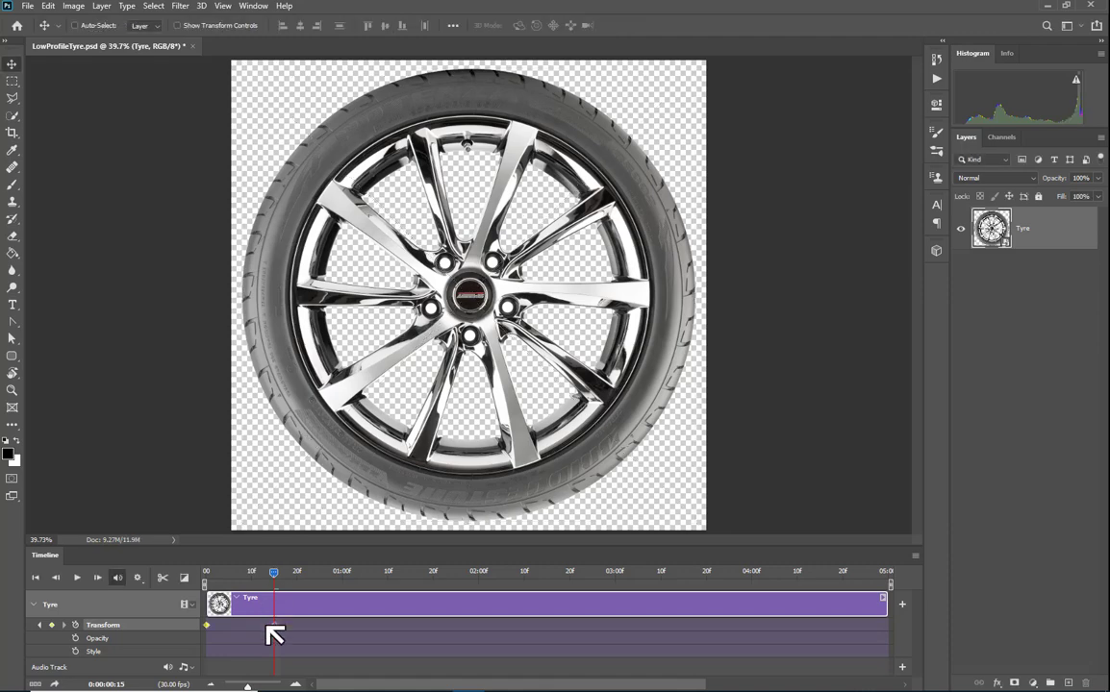
Rotate the tyre another half turn clockwise at 0:00:01:00 and scrub through the first second of the animation.
drag(274, 574, 342, 639)
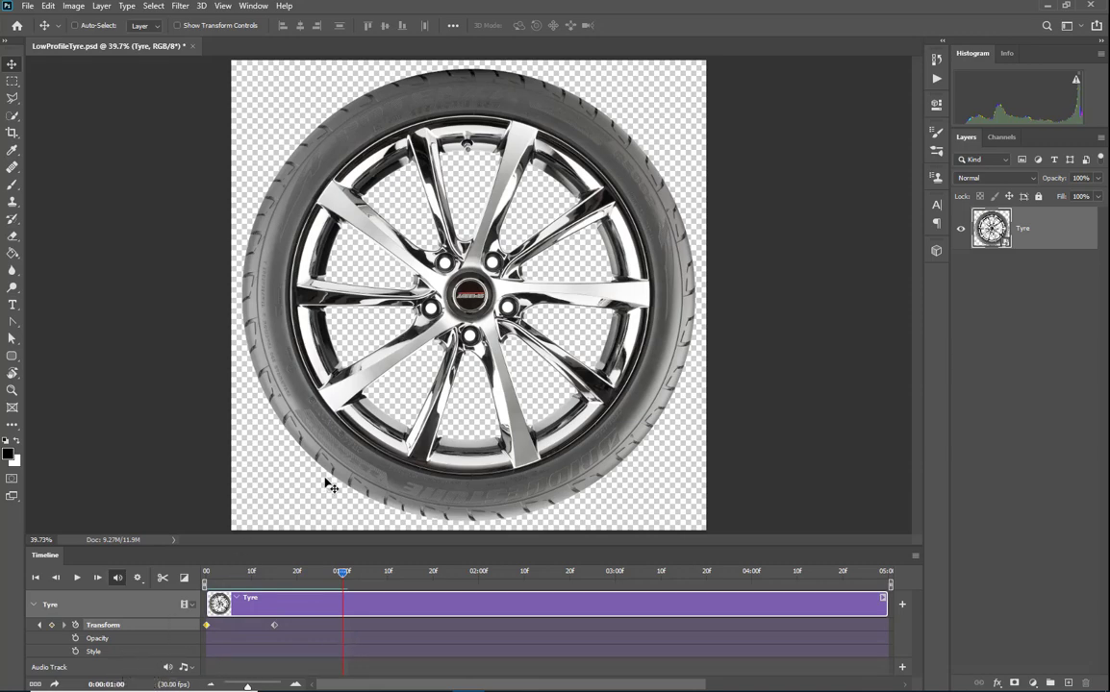
key(ctrl+t)
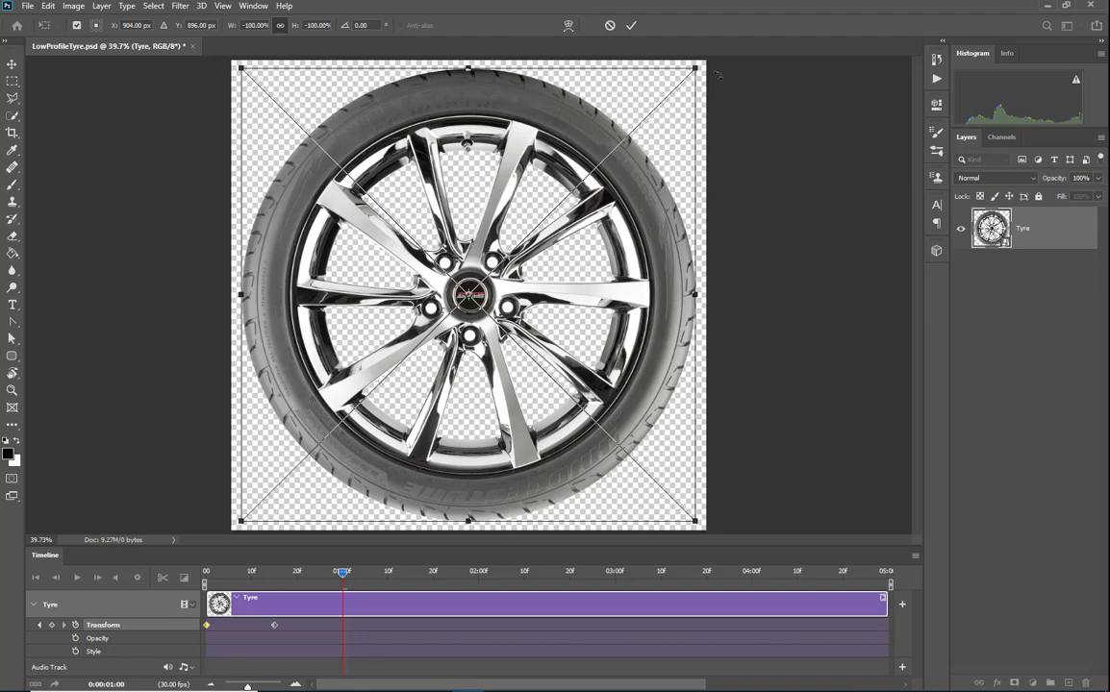
drag(716, 74, 338, 438)
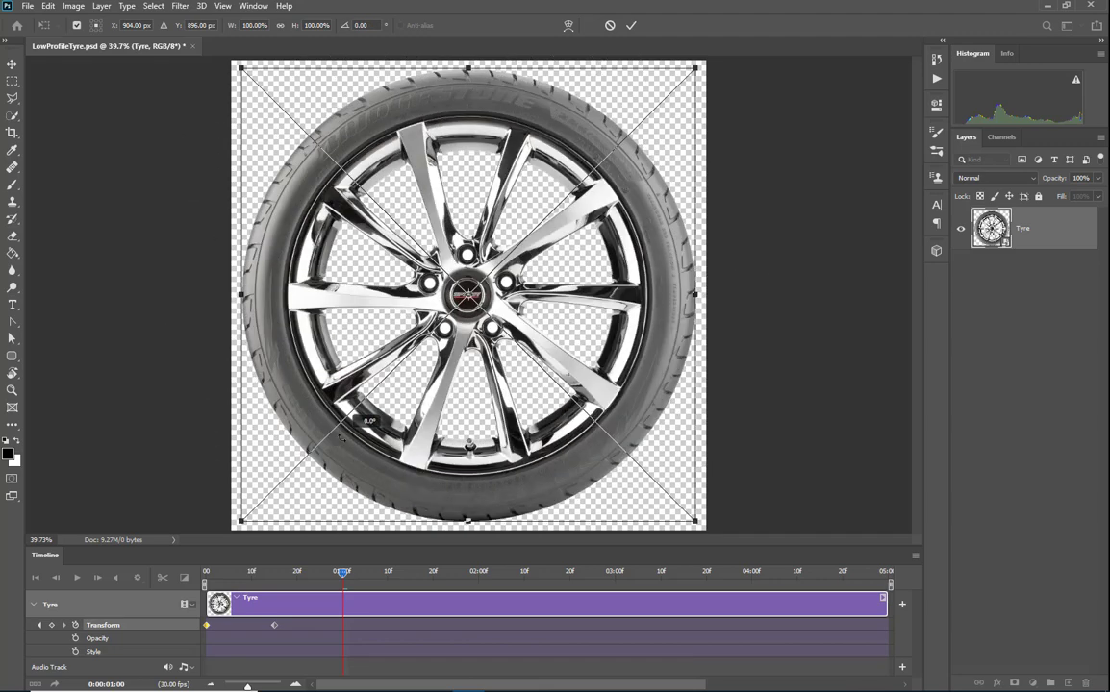
mouse_move(339, 437)
mouse_down()
mouse_move(349, 442)
mouse_move(337, 435)
mouse_up()
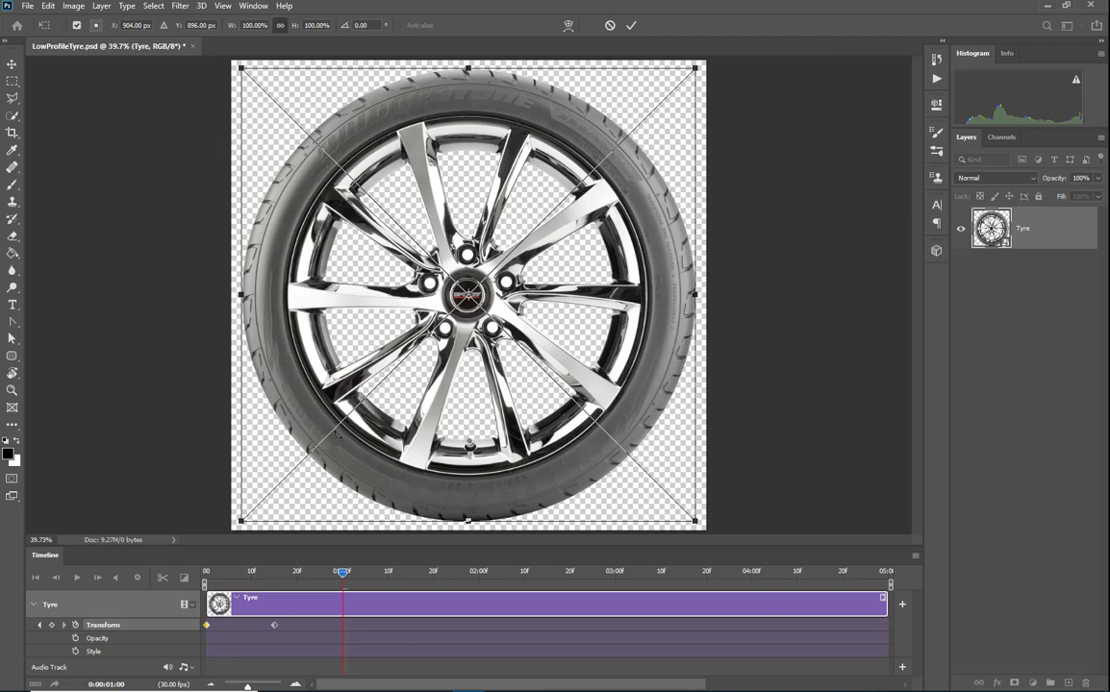
key(Return)
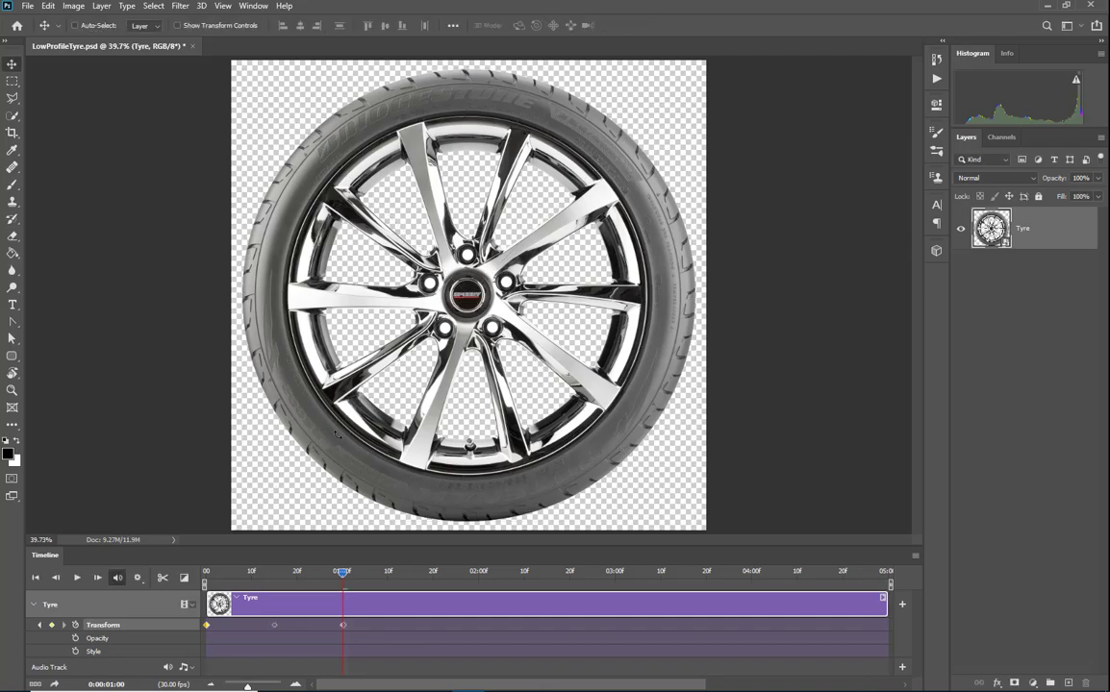
click(211, 571)
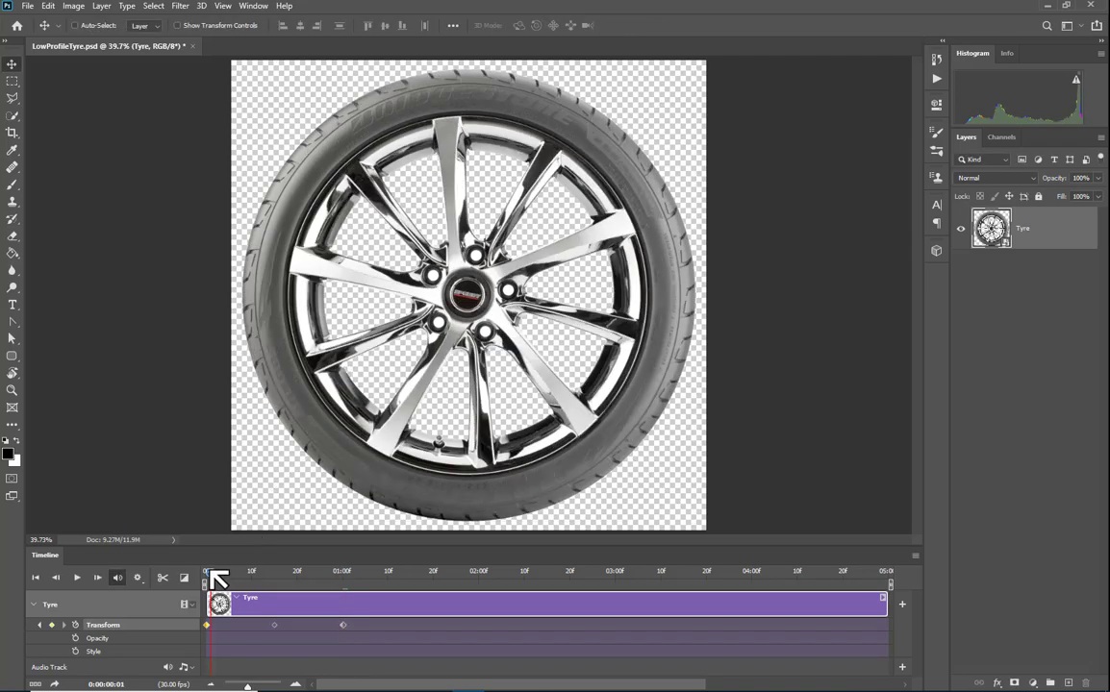
drag(210, 571, 346, 621)
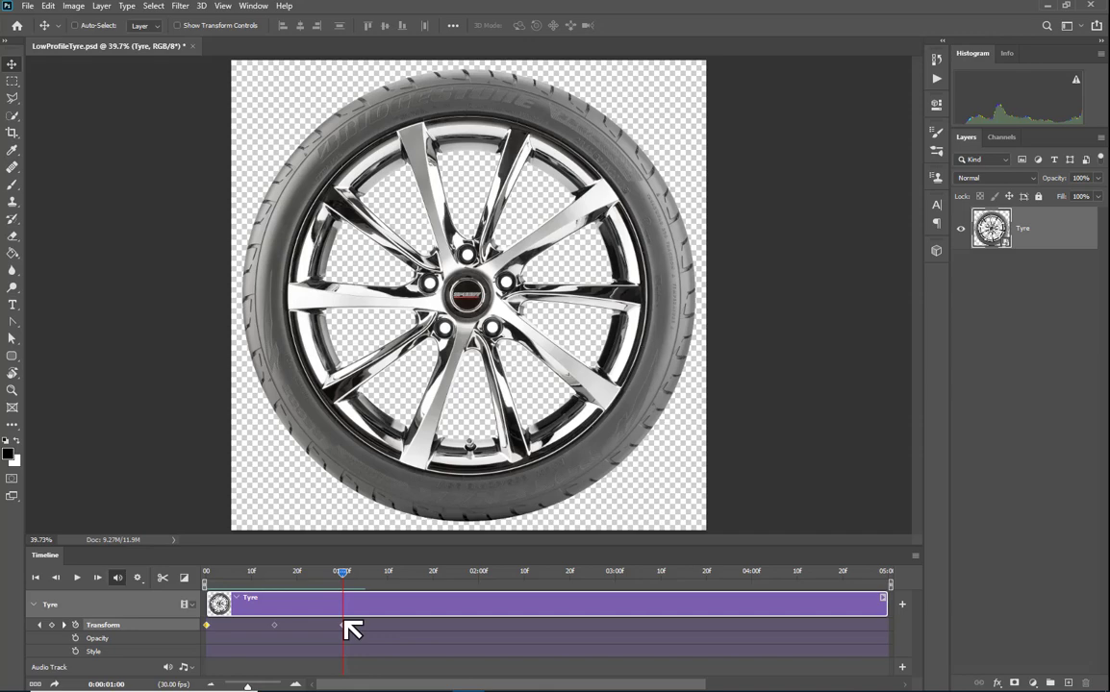
Copy the Transform keyframes at 0:00:00:15 and 0:00:01:00 and paste them starting at 0:00:01:15.
drag(352, 629, 417, 632)
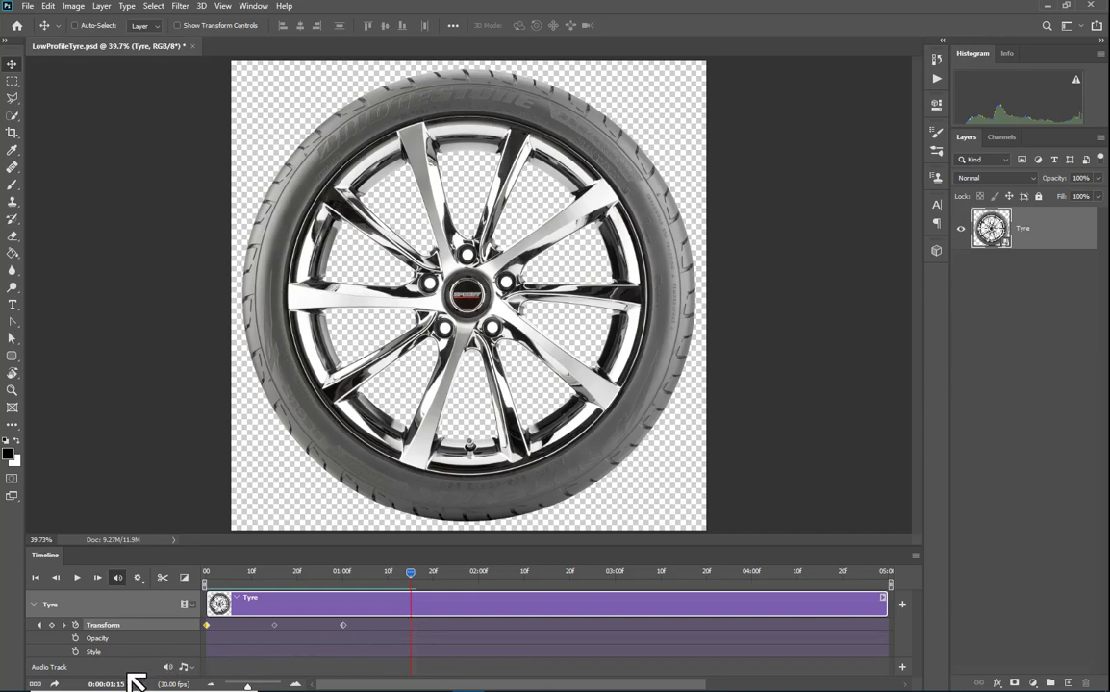
click(275, 626)
shift+click(343, 626)
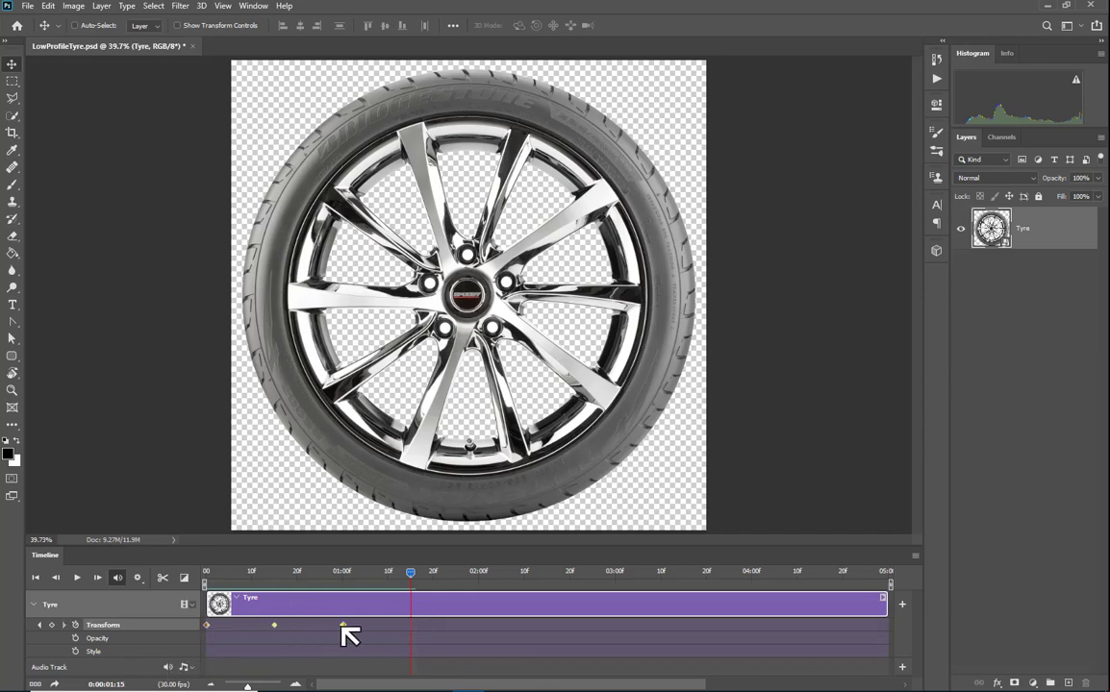
right_click(276, 626)
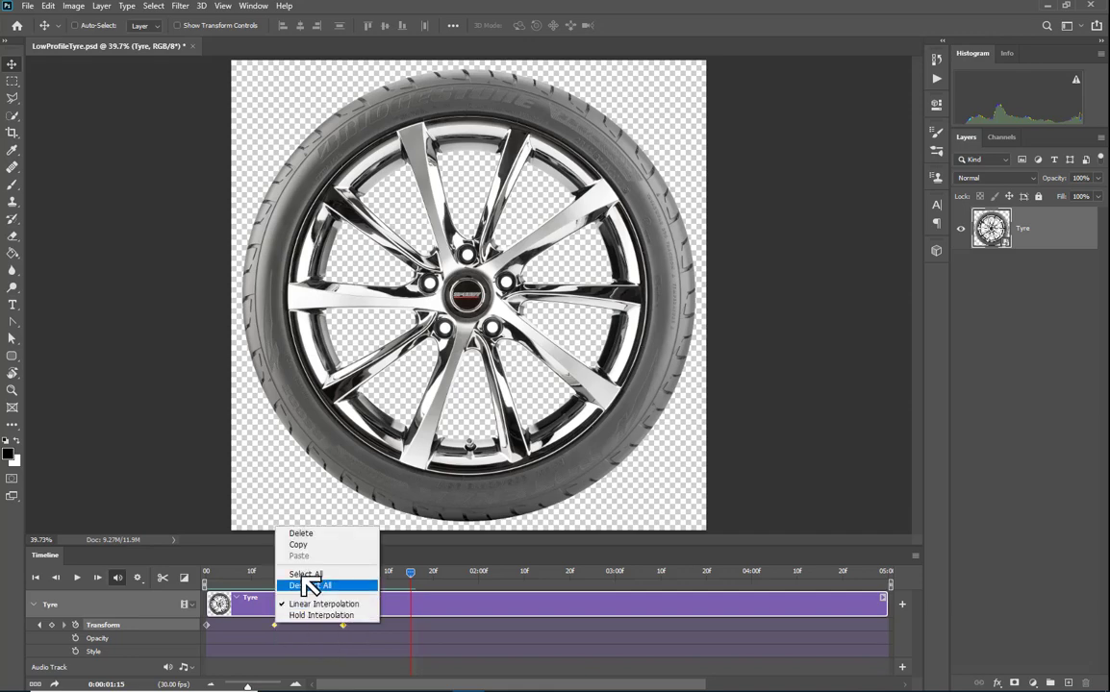
click(315, 549)
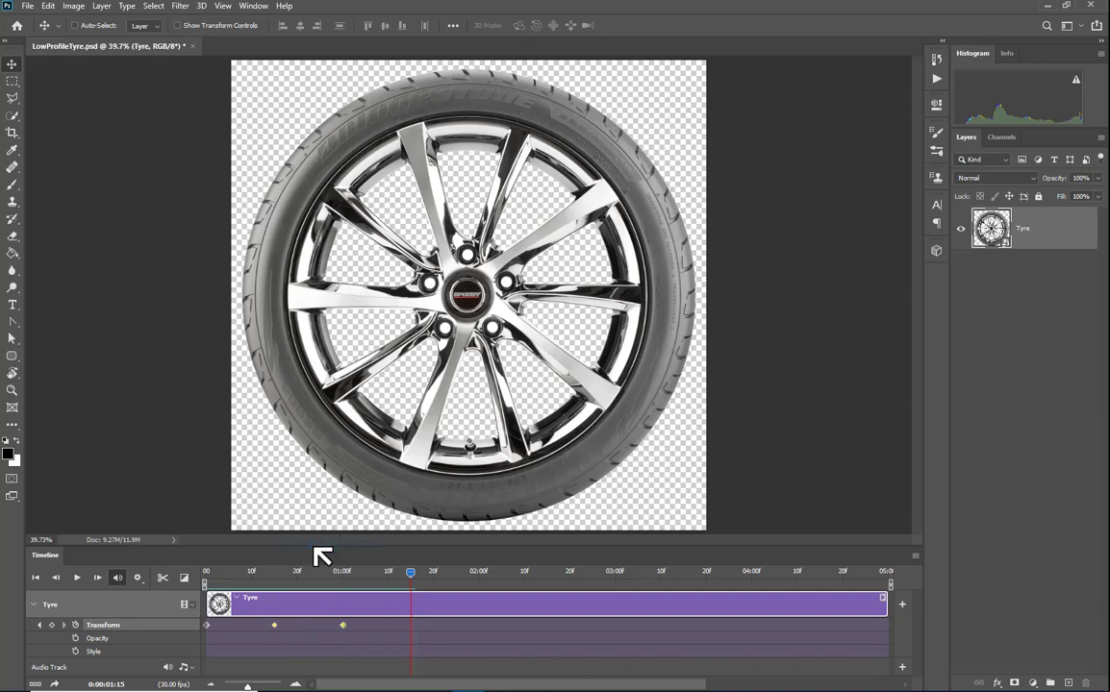
right_click(276, 626)
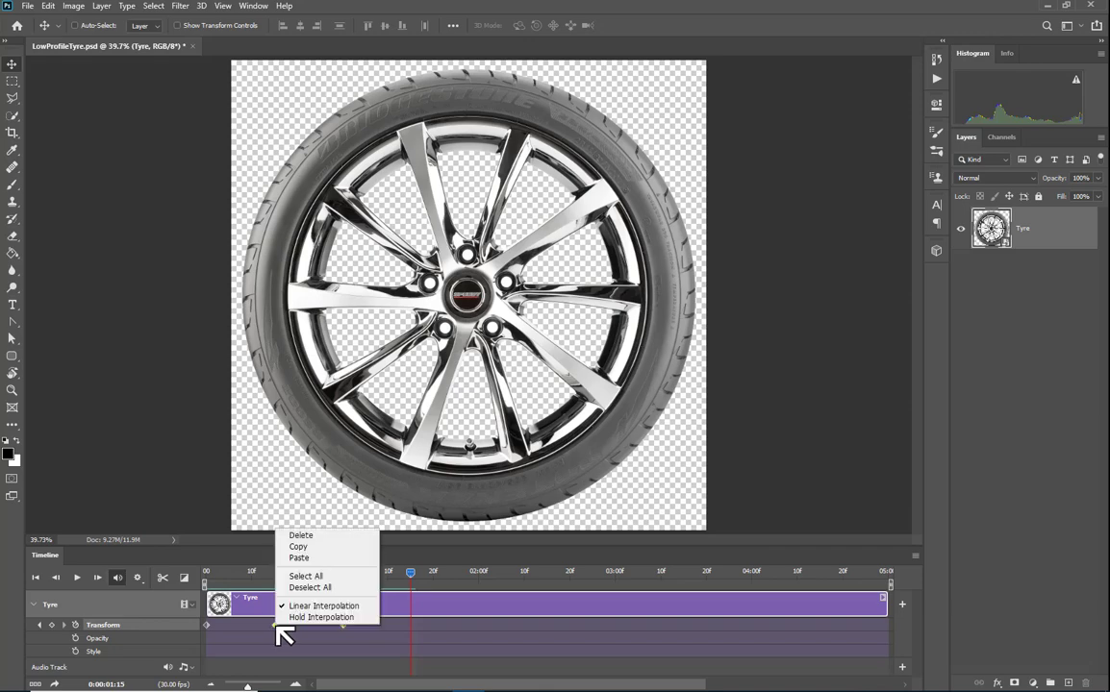
click(301, 557)
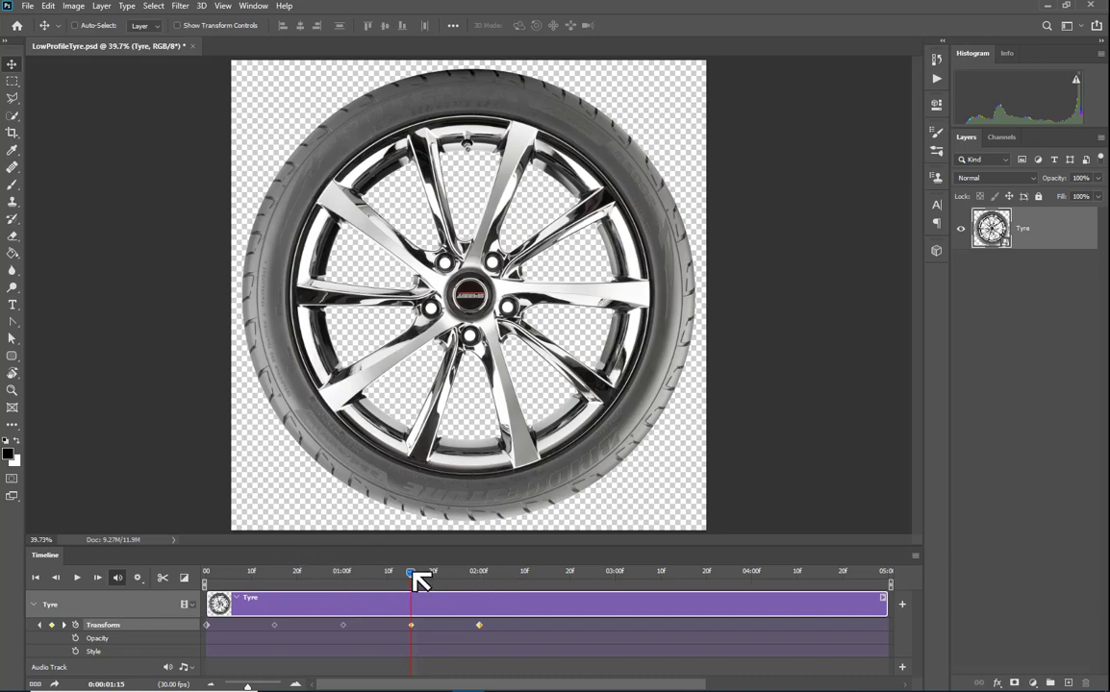
Paste the copied pair of Transform keyframes at 0:00:02:15, 0:00:03:15 and 0:00:04:15.
drag(415, 573, 549, 596)
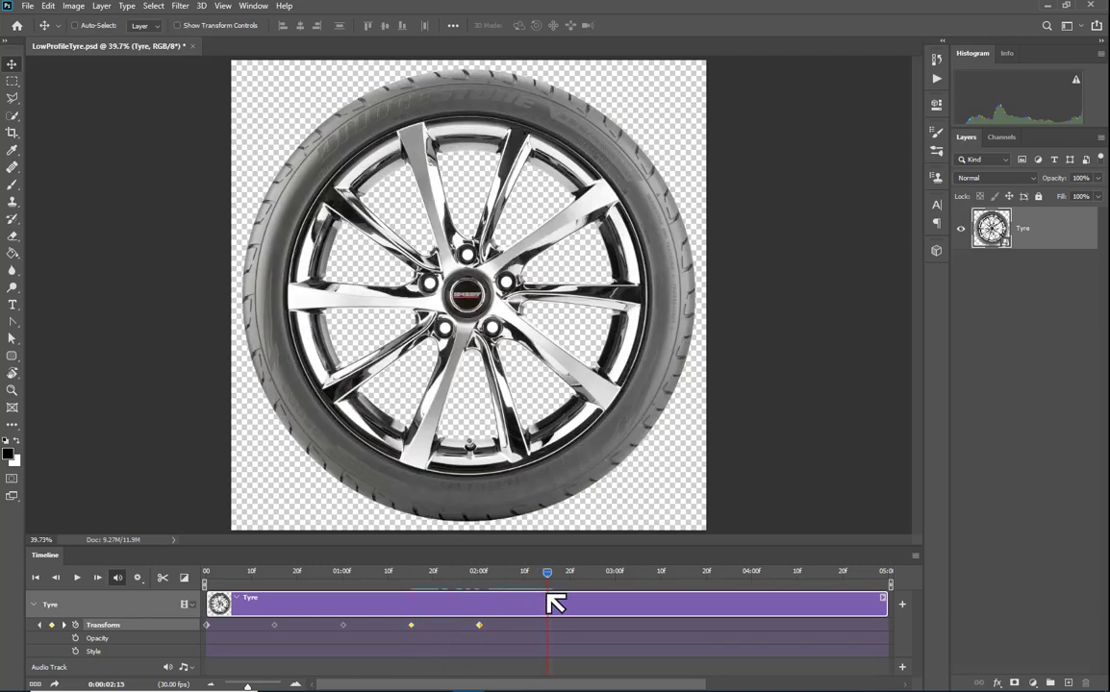
right_click(482, 626)
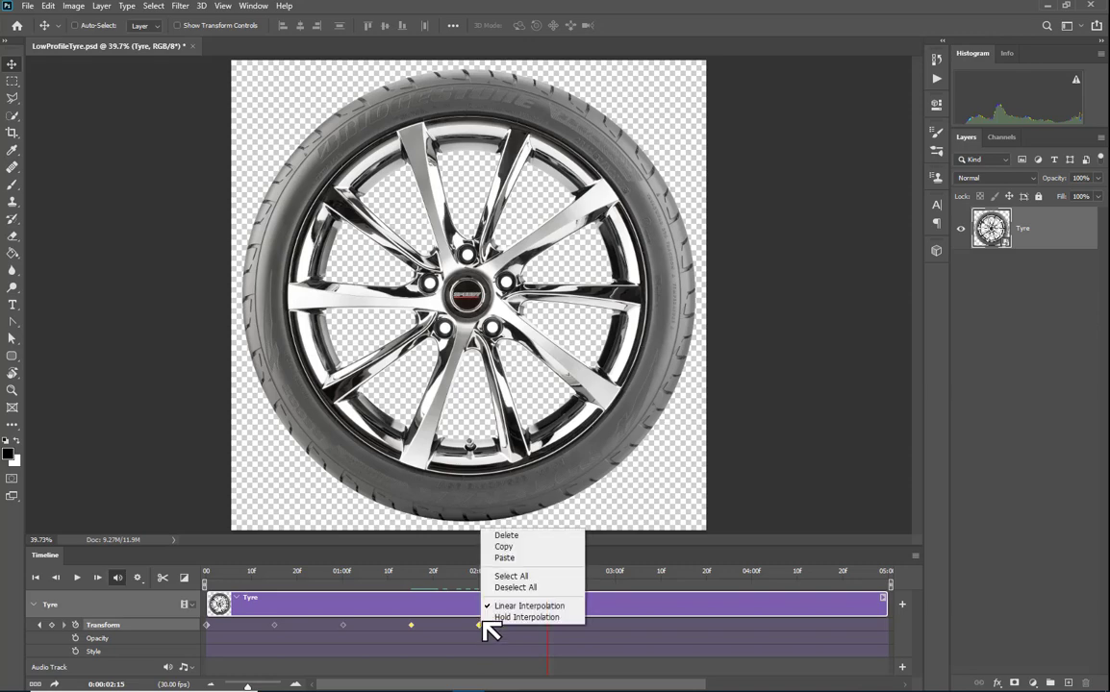
click(518, 559)
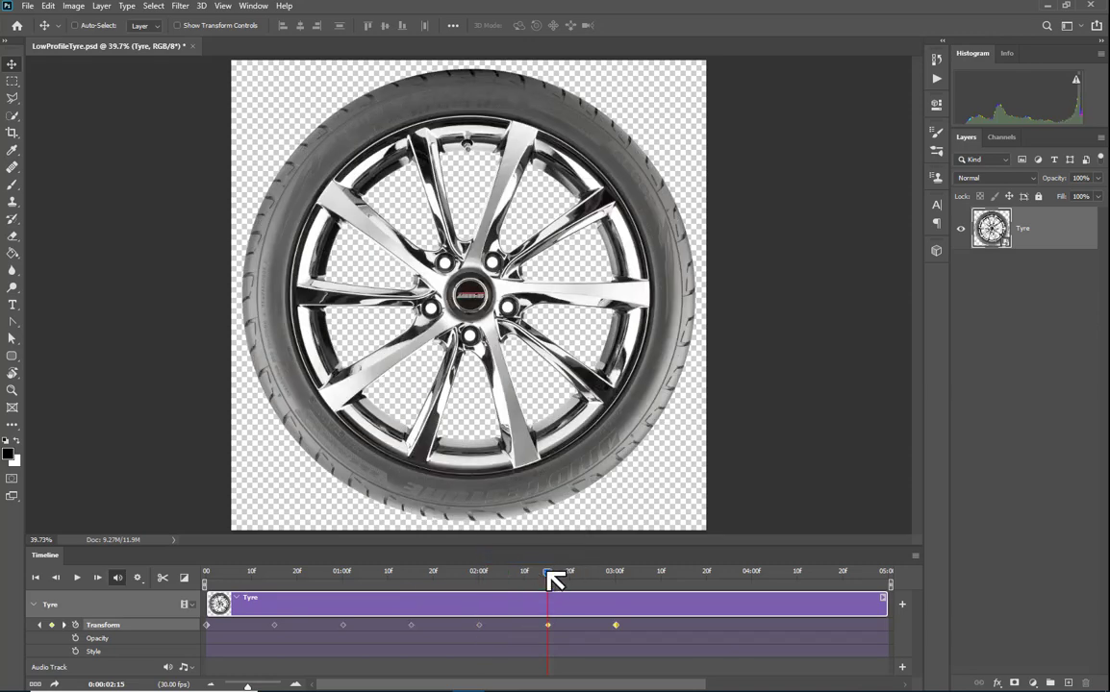
drag(547, 572, 692, 598)
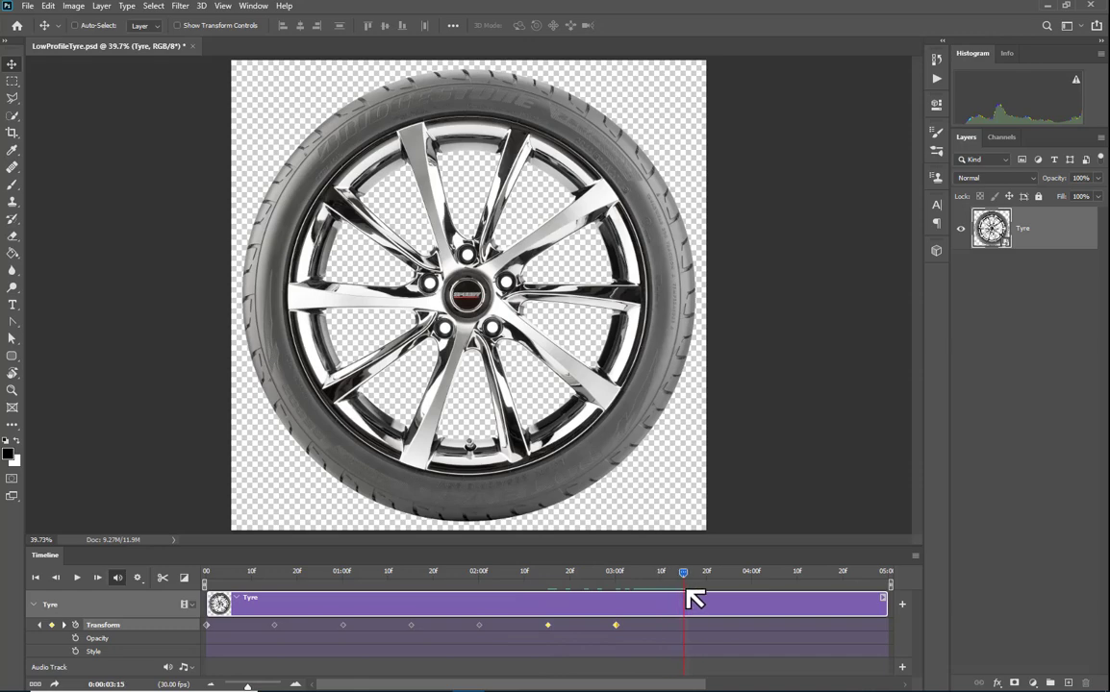
right_click(616, 626)
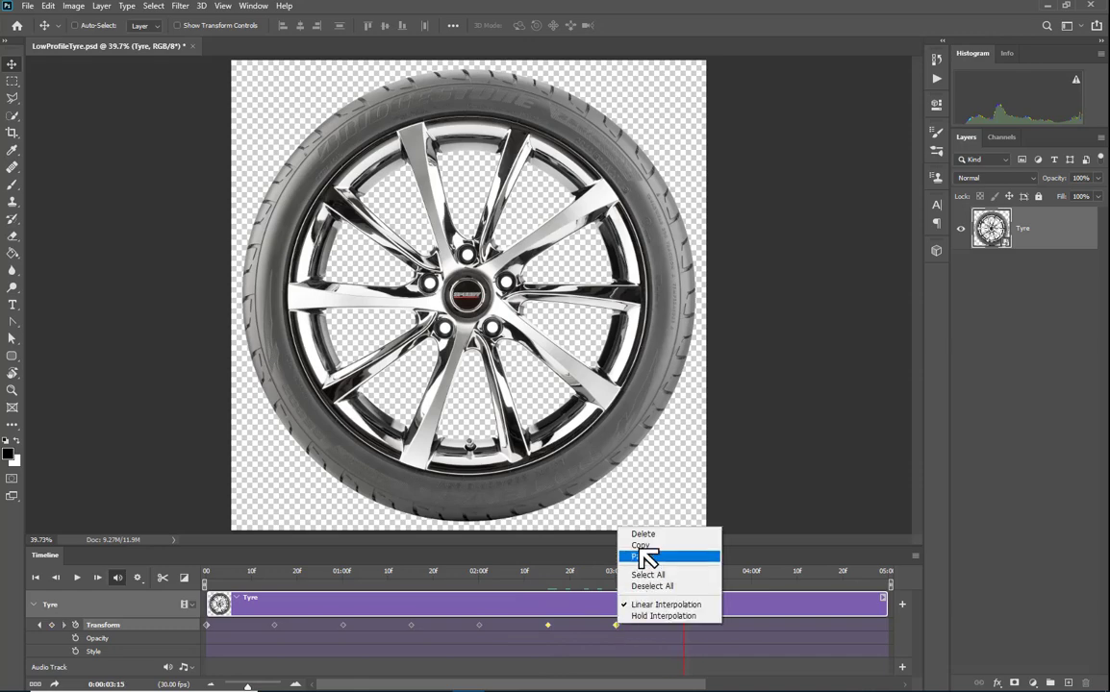
click(642, 557)
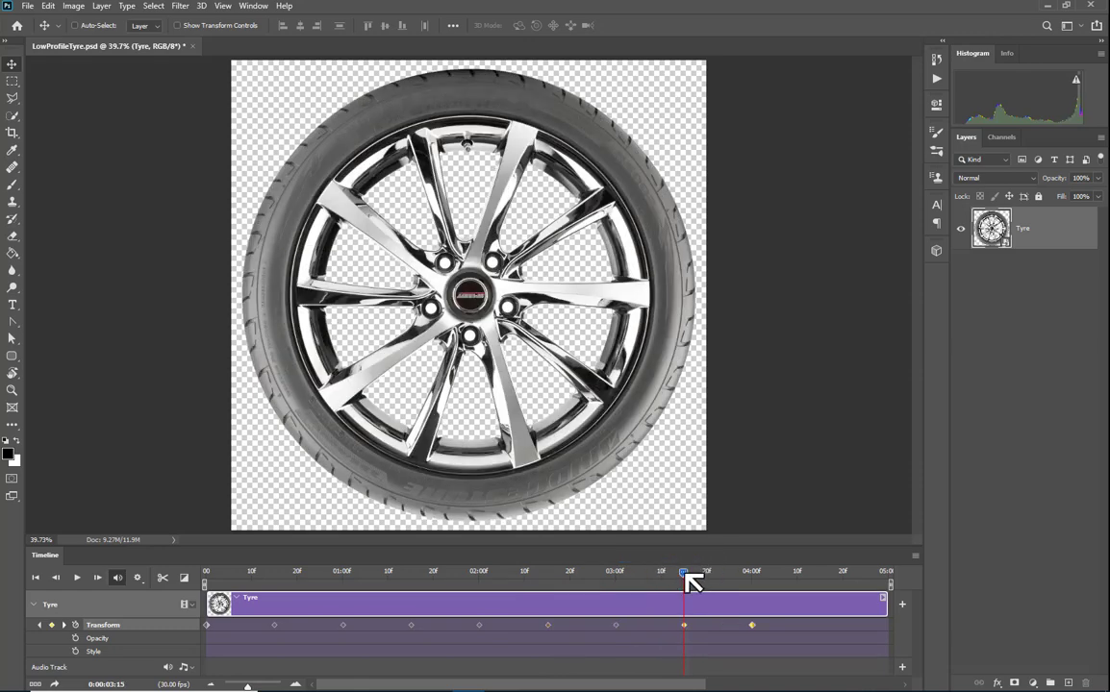
drag(699, 575, 820, 588)
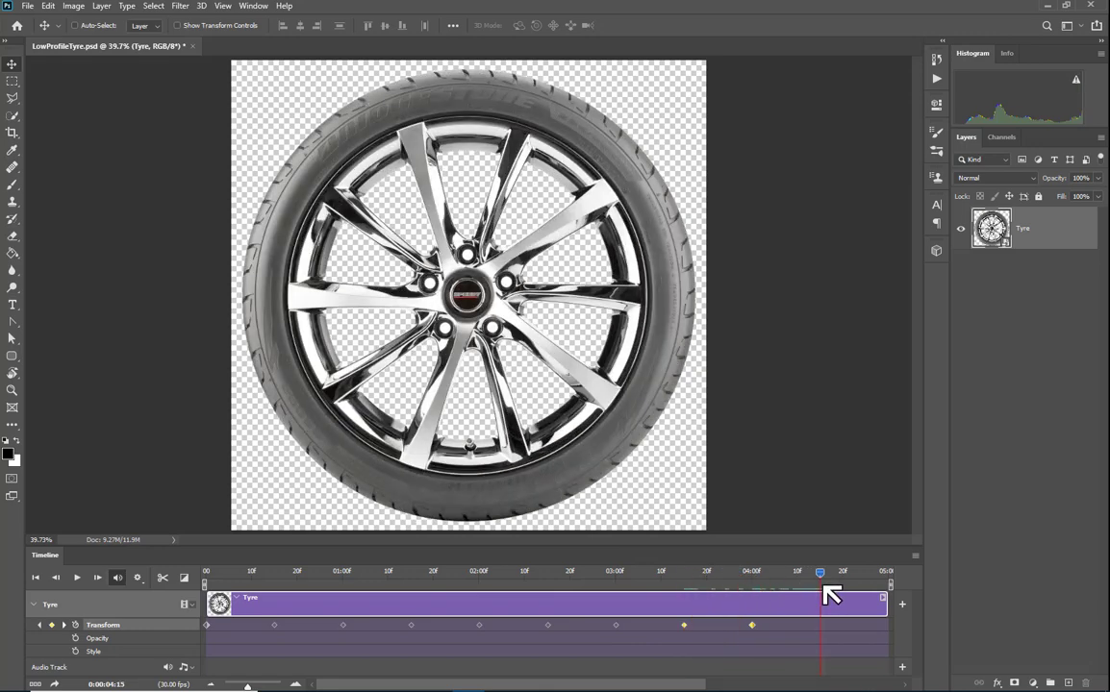
right_click(686, 625)
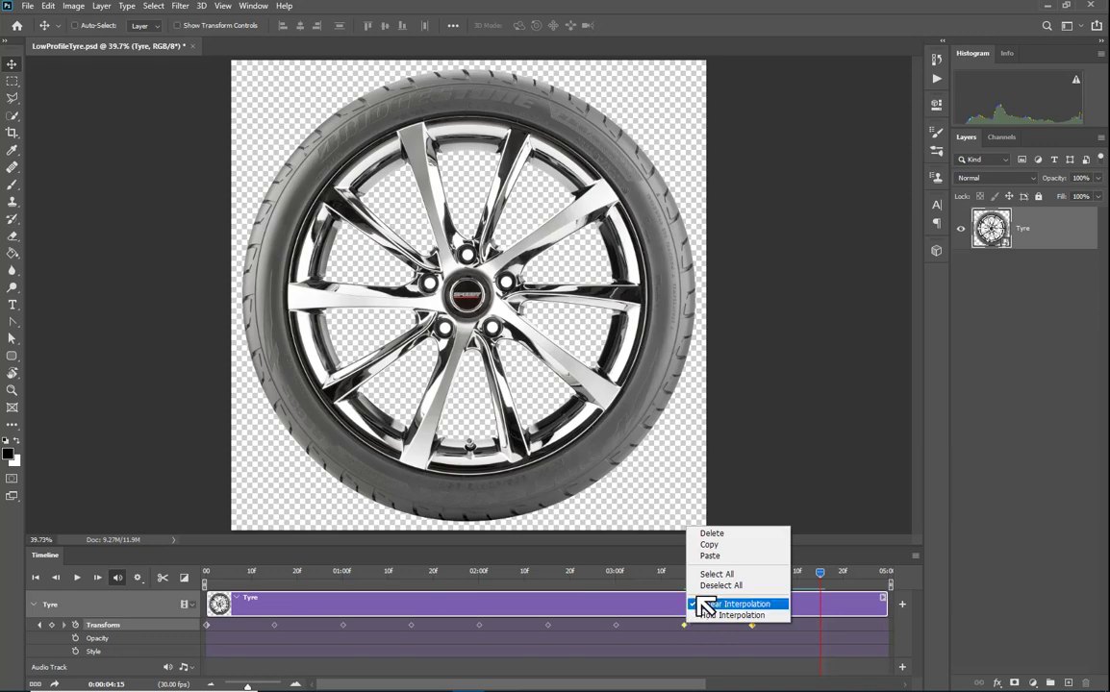
click(723, 557)
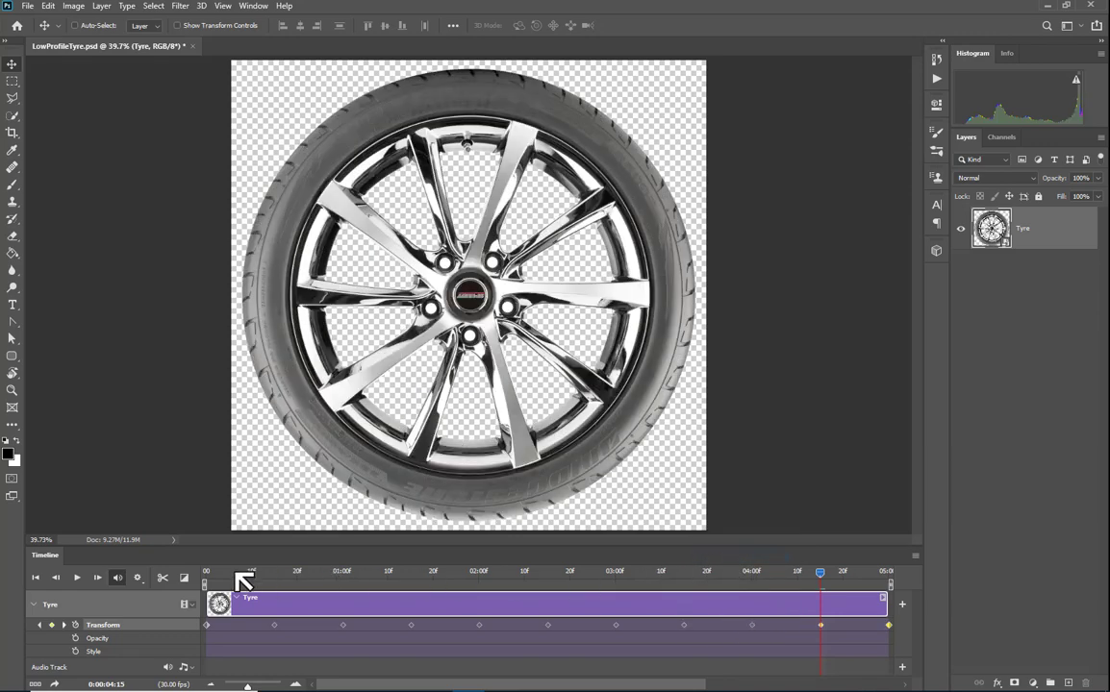
Play the tyre rotation from the start of the timeline and examine its last frames.
click(228, 575)
drag(228, 577, 206, 577)
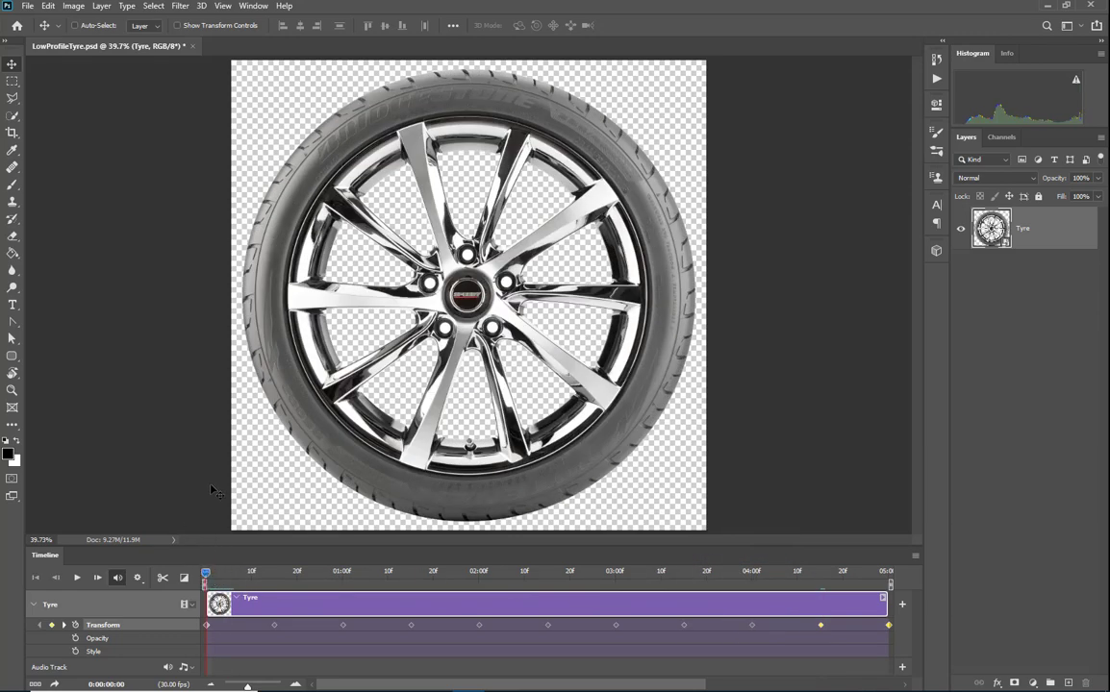
key(space)
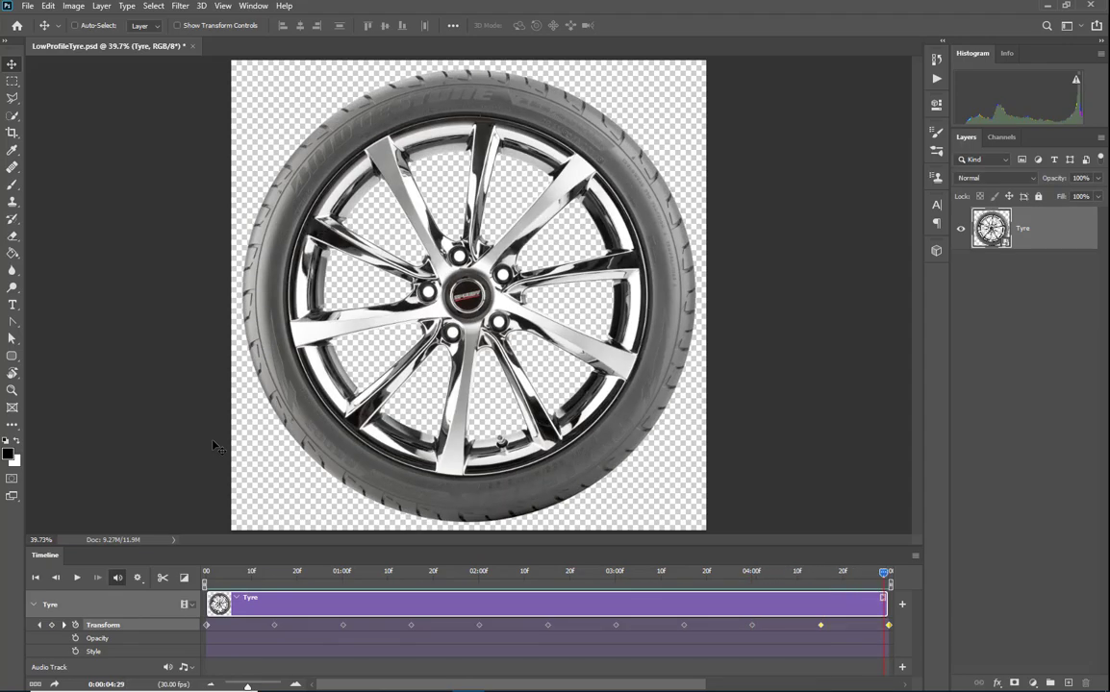
click(881, 572)
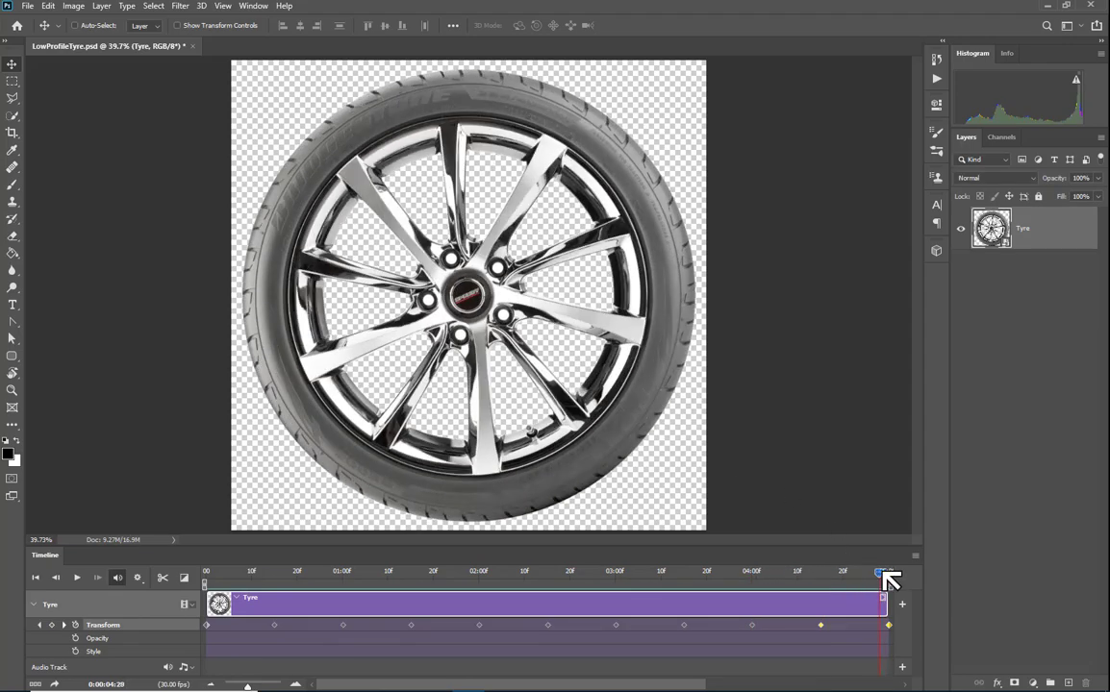
drag(883, 572, 889, 574)
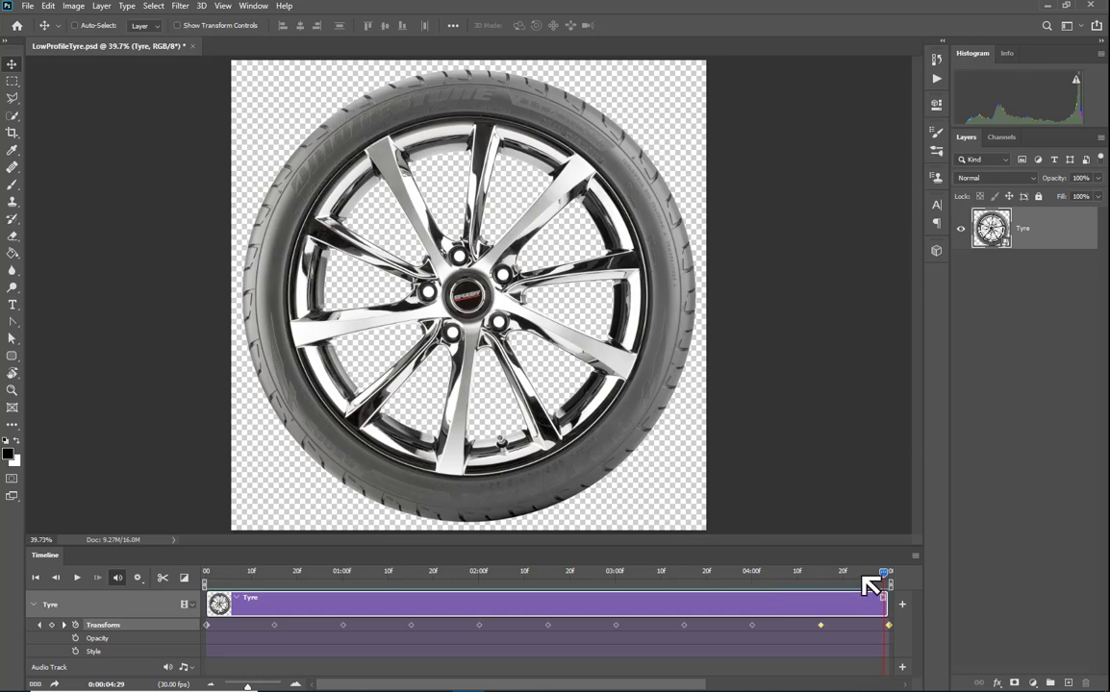
Return the playhead to 0:00:00:00 and save the tyre animation file.
drag(884, 574, 173, 570)
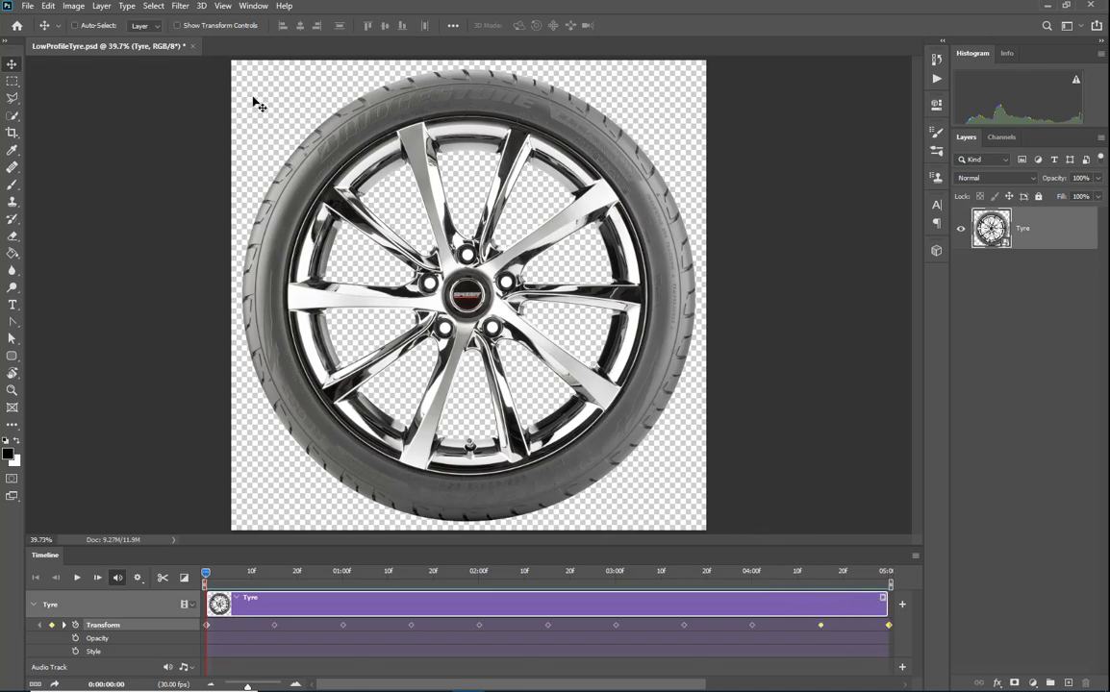
click(34, 6)
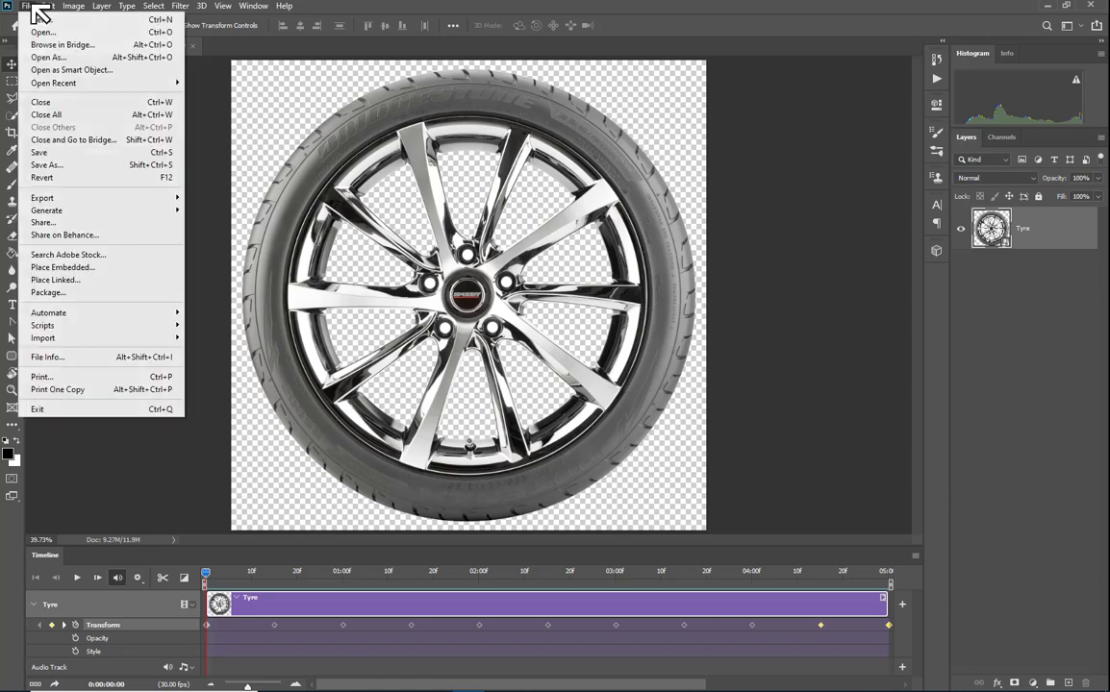
click(70, 155)
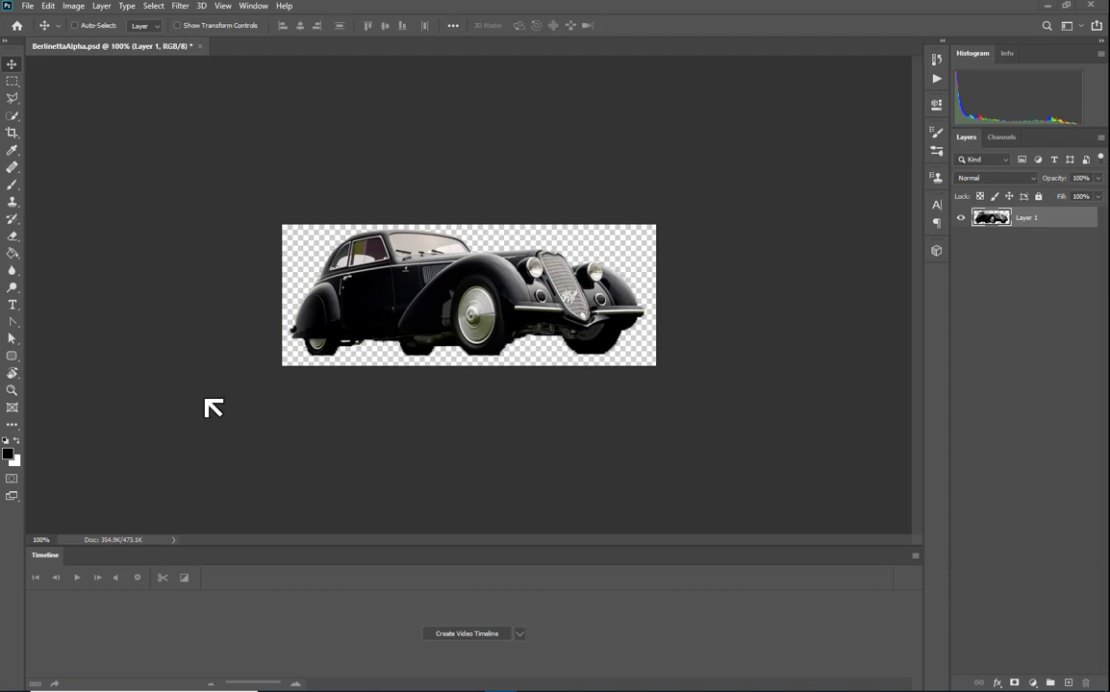
Create a video timeline for the Berlinetta image with a 20-second clip and rename its layer "car".
key(ctrl+0)
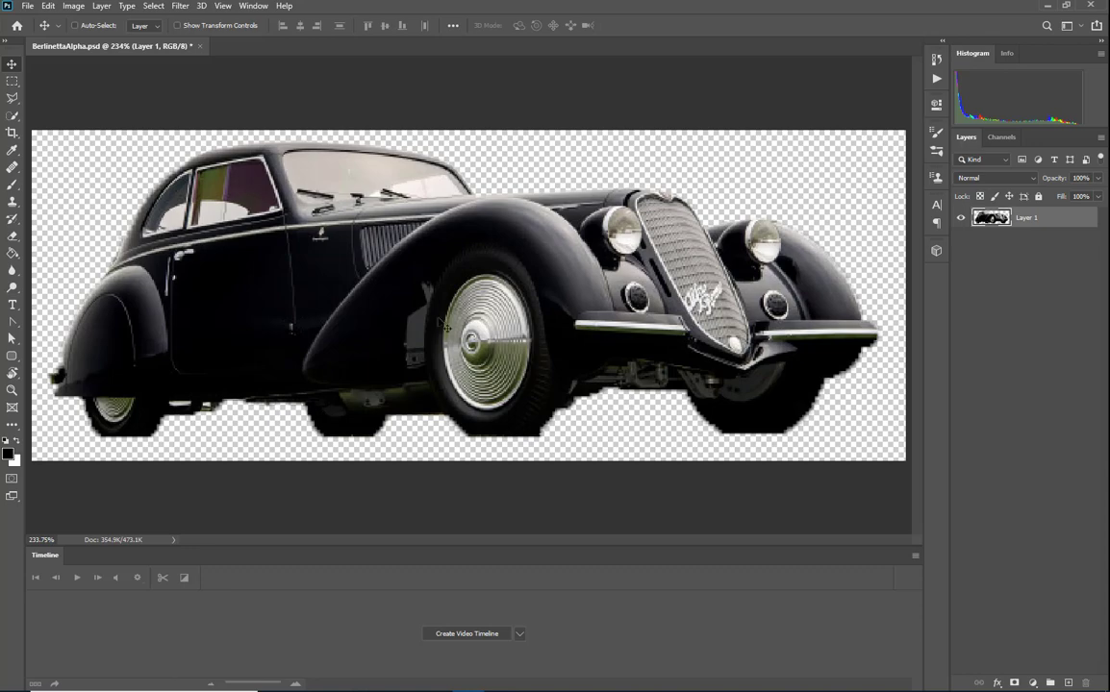
click(478, 637)
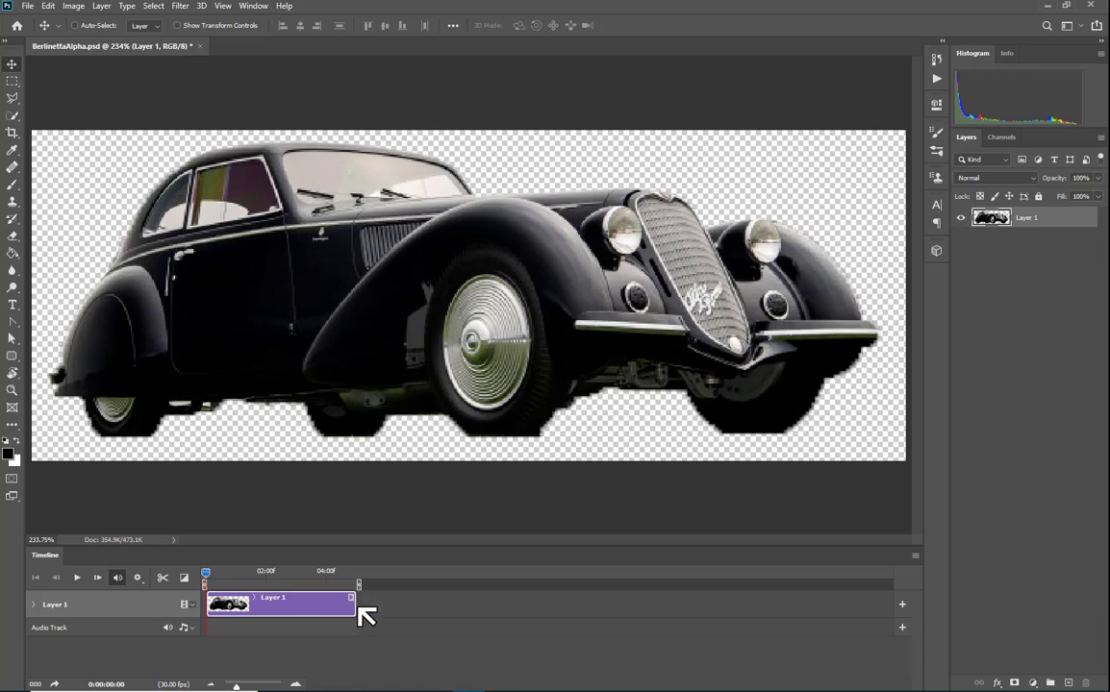
drag(356, 603, 807, 608)
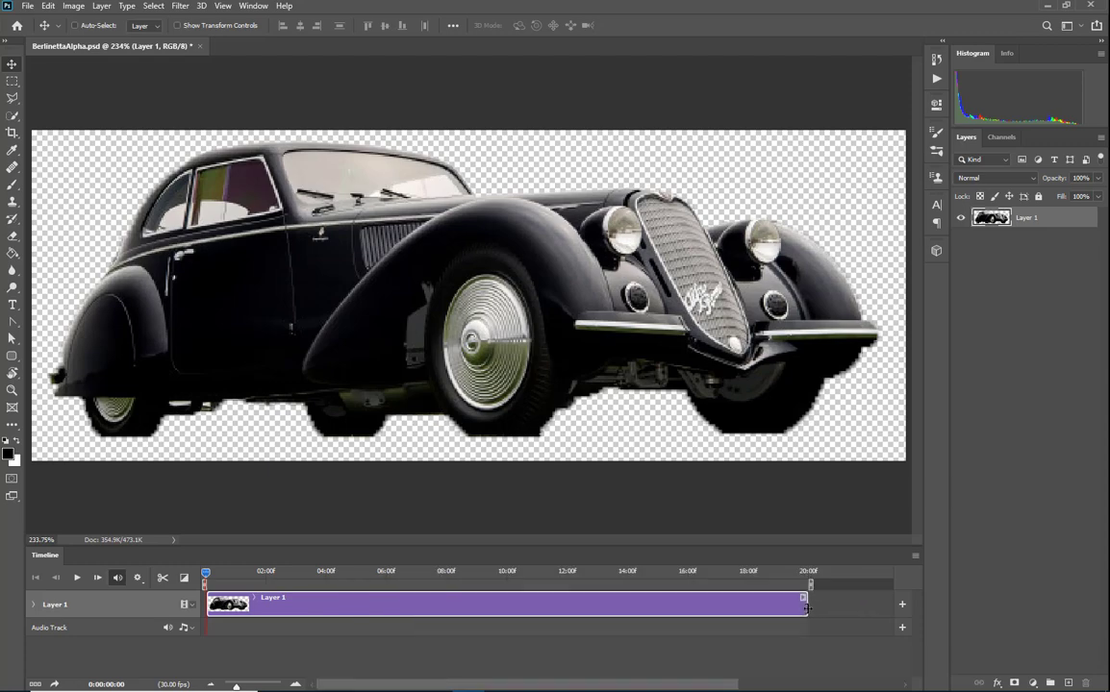
double_click(1025, 218)
key(Return)
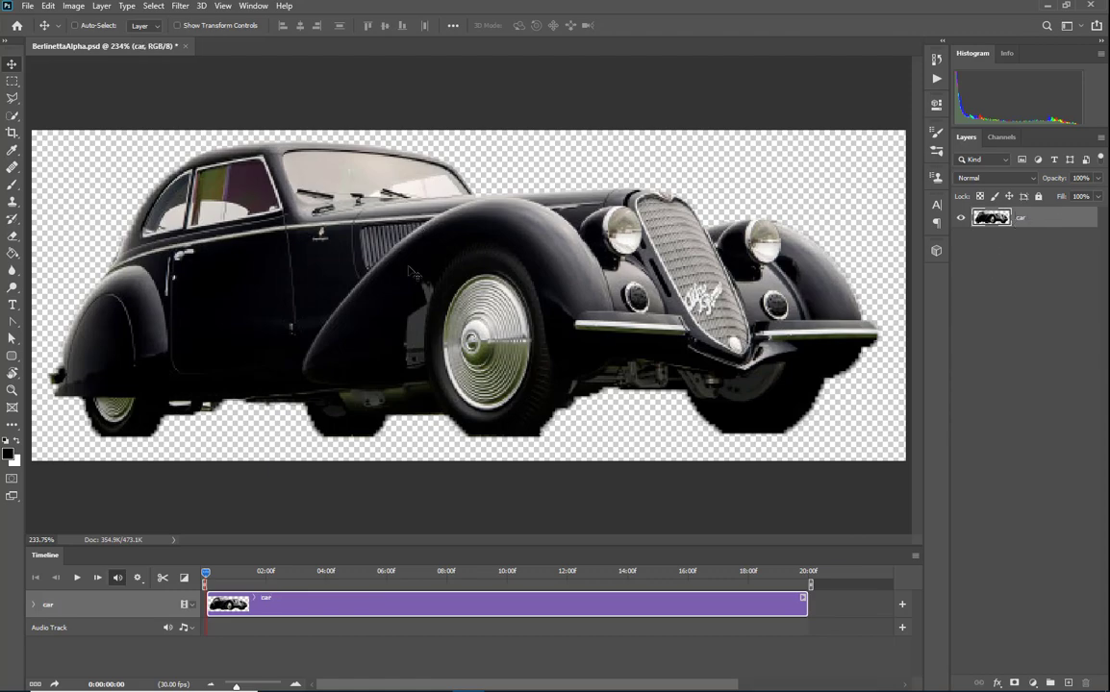
Place LowProfileTyre.psd as an embedded file above the car layer and play the first second of the timeline.
click(28, 6)
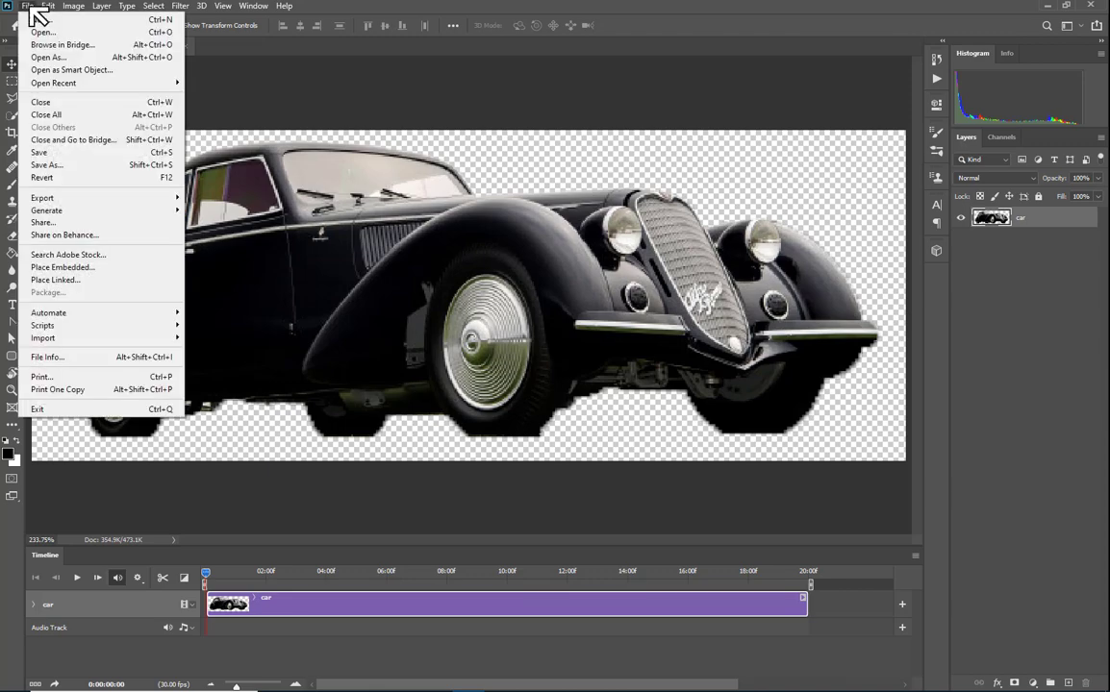
click(89, 269)
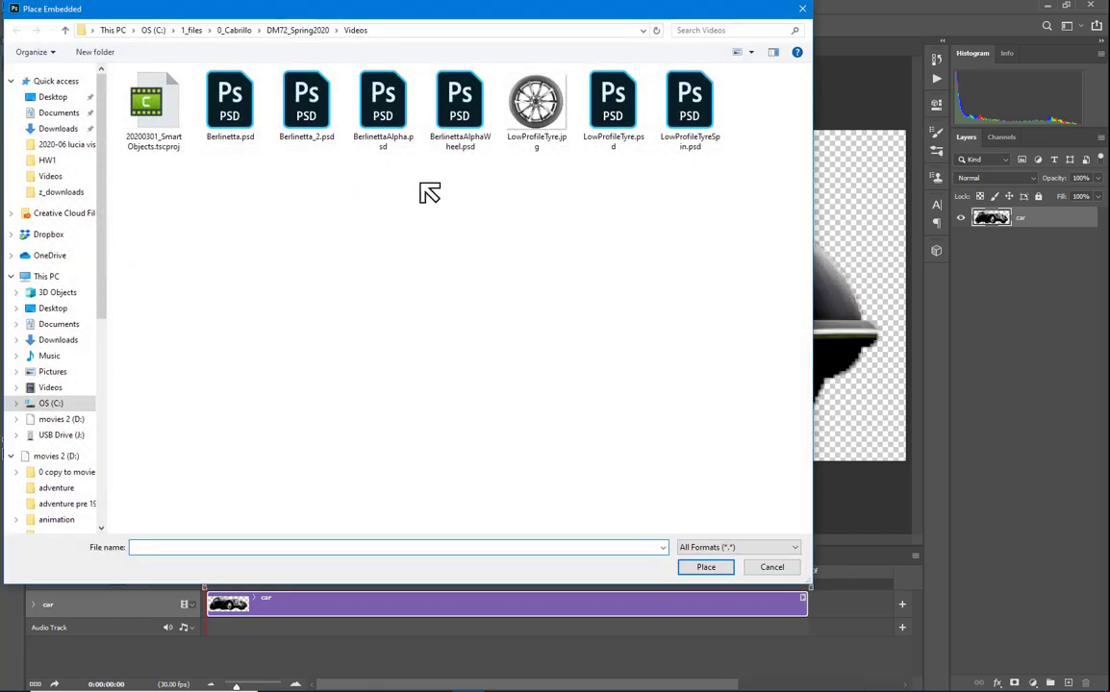
double_click(623, 123)
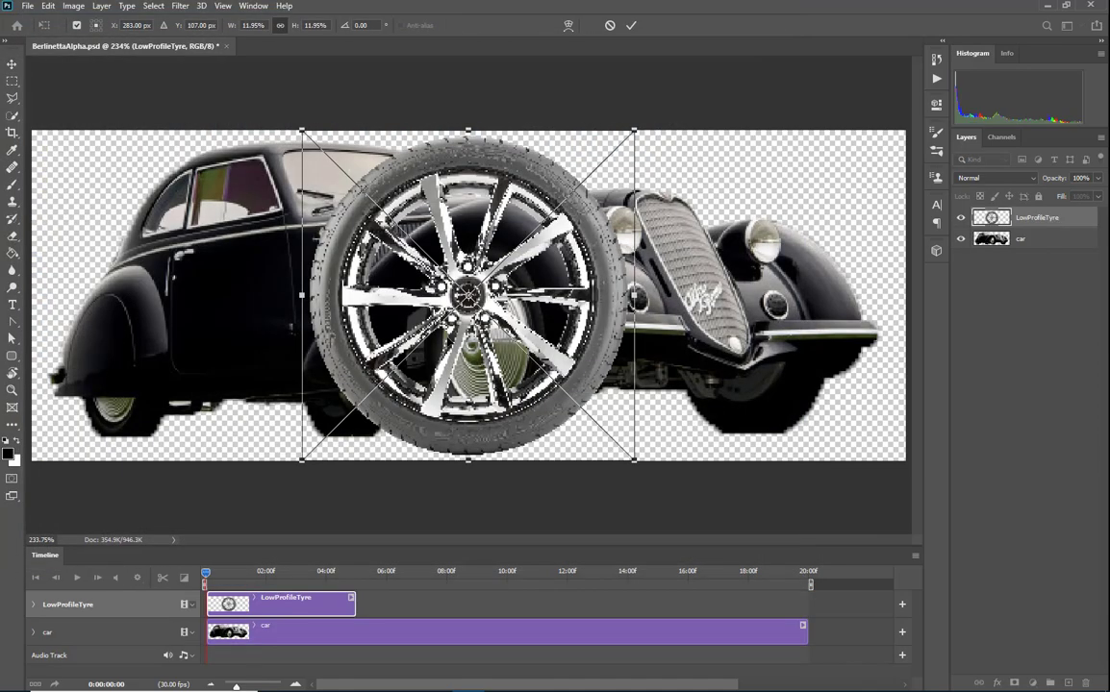
key(Return)
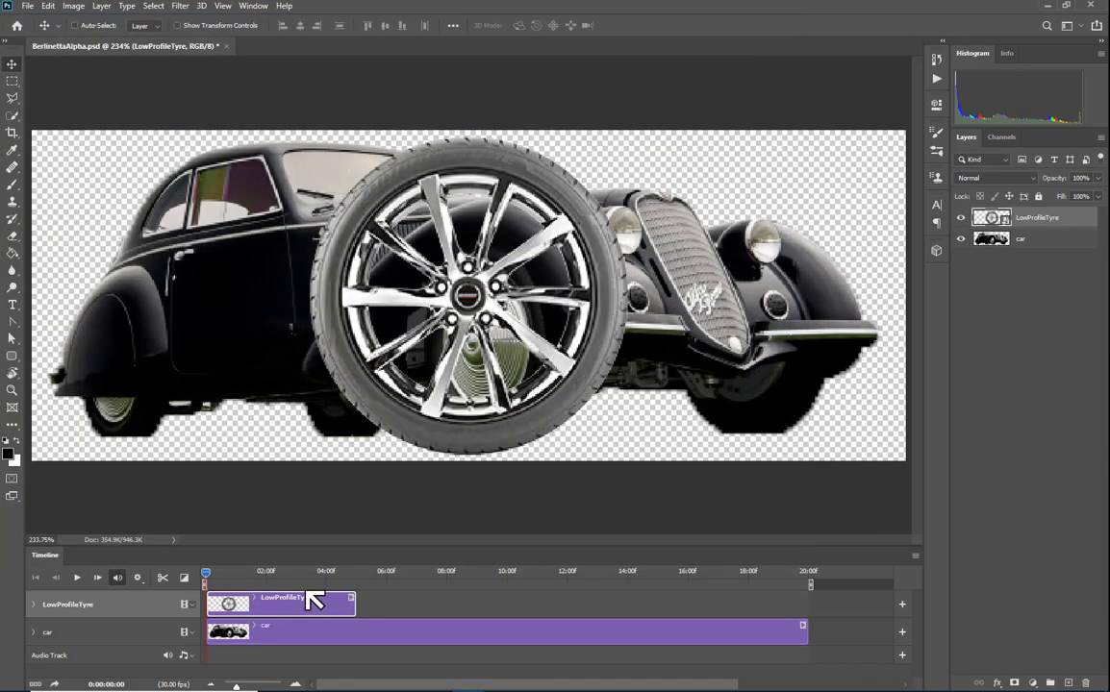
key(space)
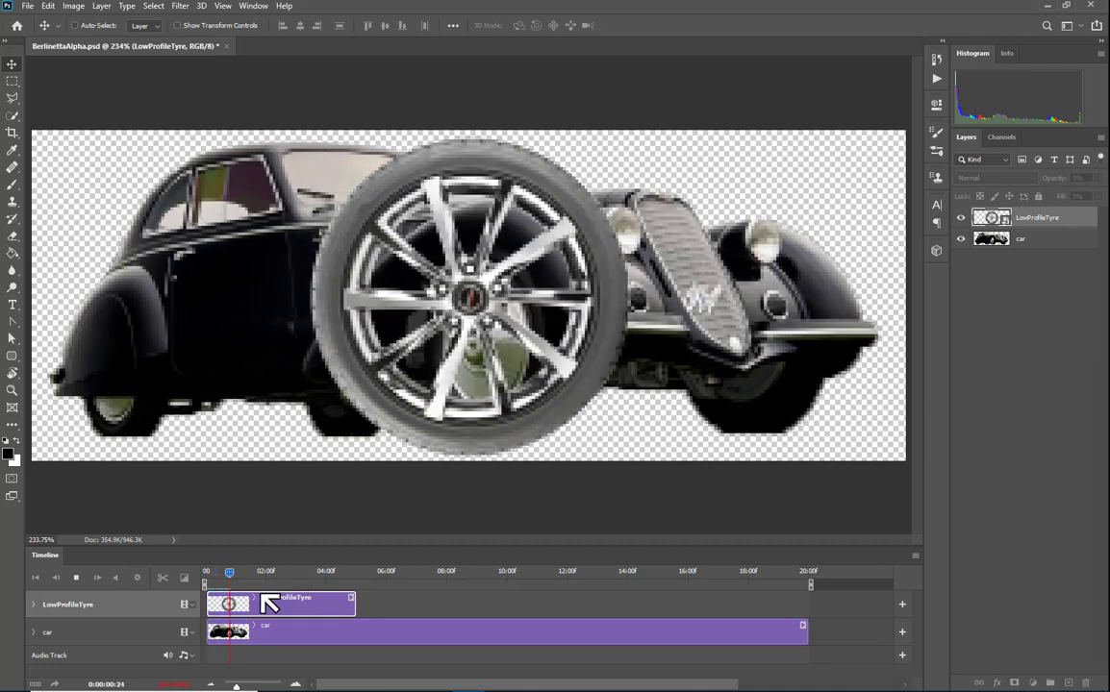
key(space)
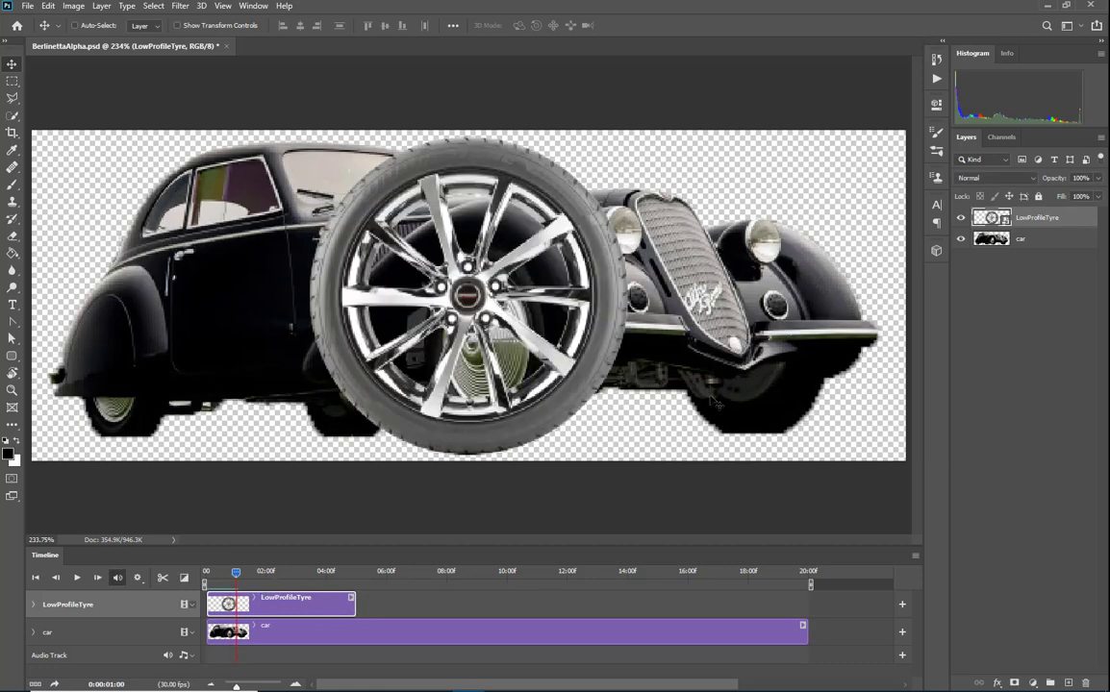
Duplicate the tyre clip onto the same track directly after the original and rename the resulting video group "Wheel".
drag(1043, 220, 1072, 681)
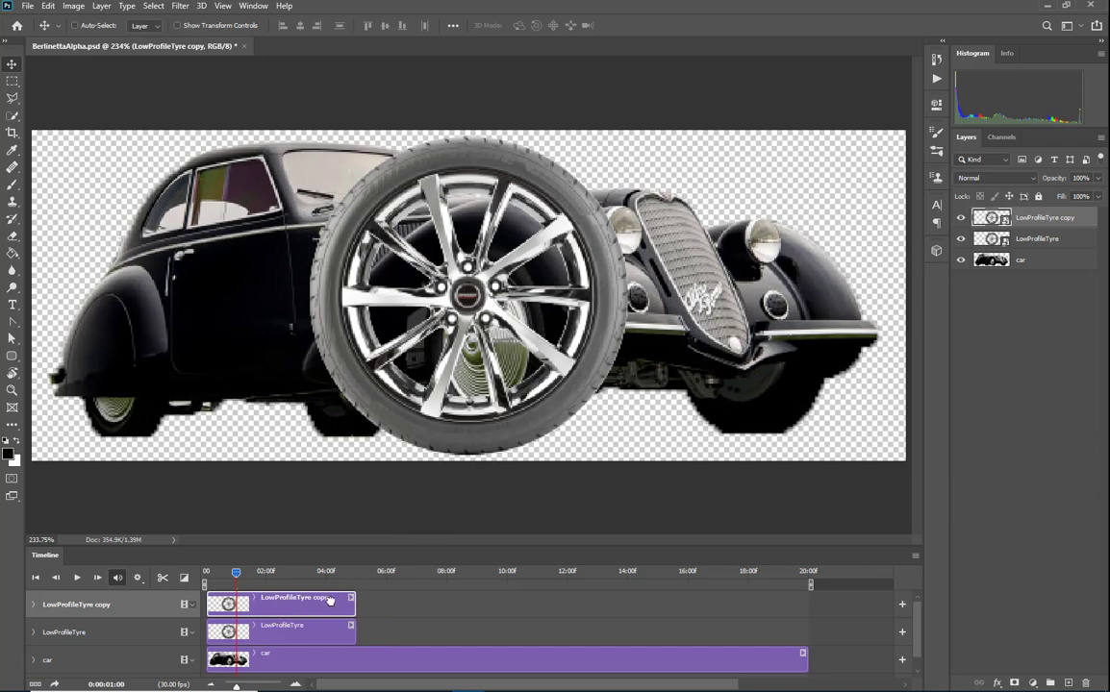
drag(308, 603, 431, 630)
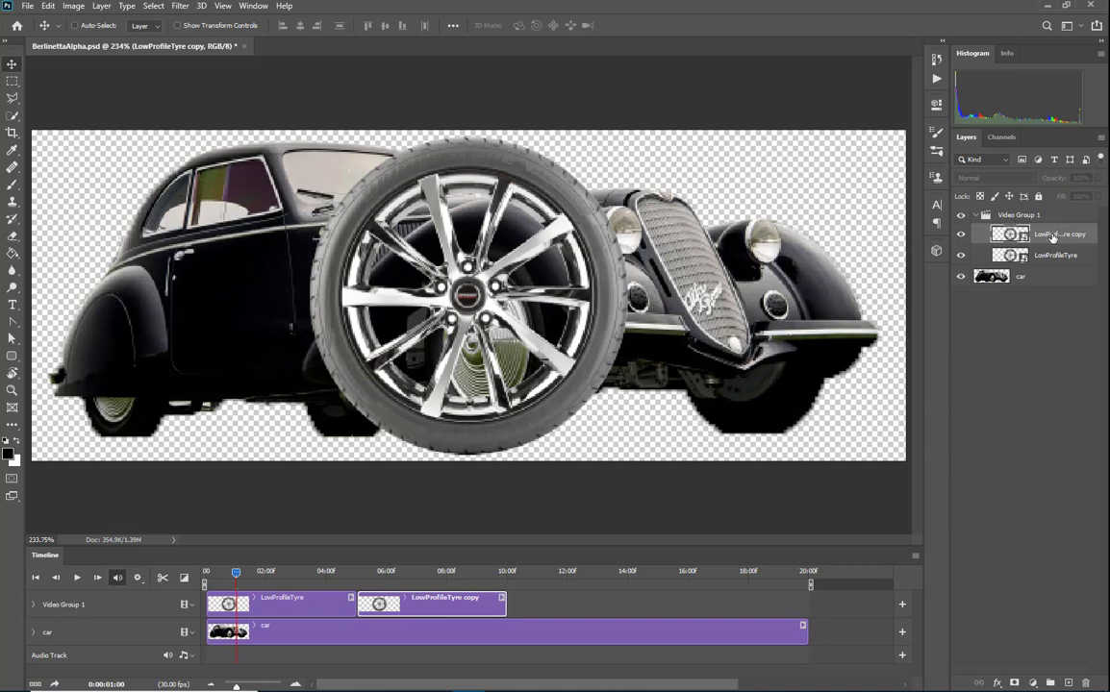
double_click(1020, 214)
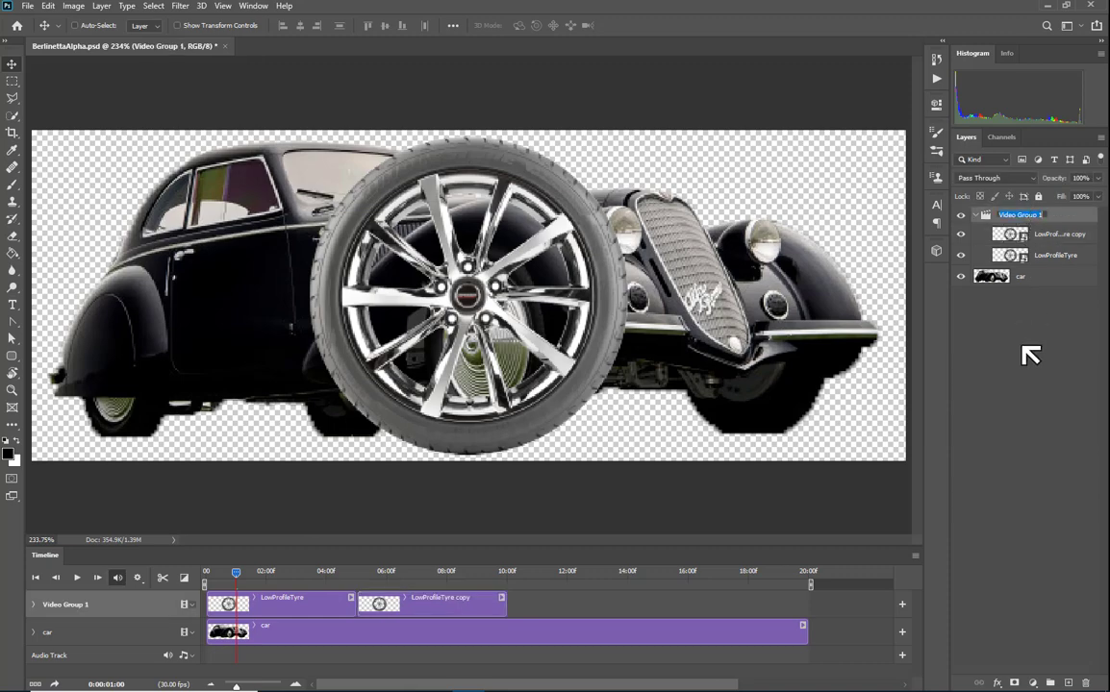
text(Wheel)
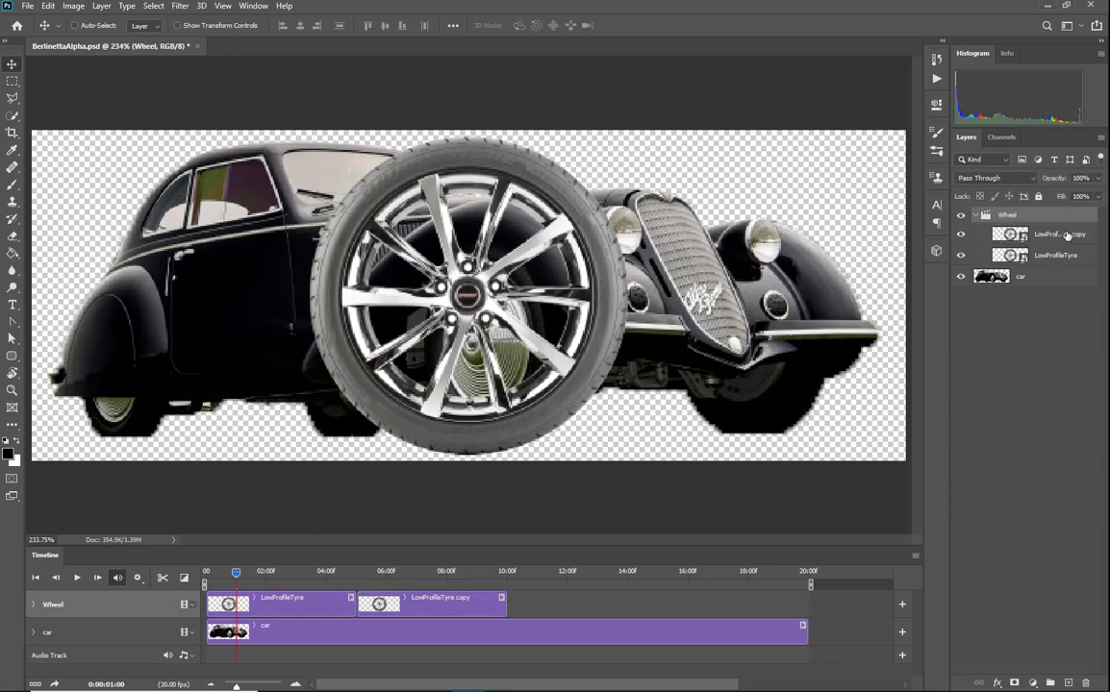
Duplicate the tyre clip twice more inside the Wheel group so the track extends to 20:00.
click(1066, 234)
drag(1065, 234, 1069, 679)
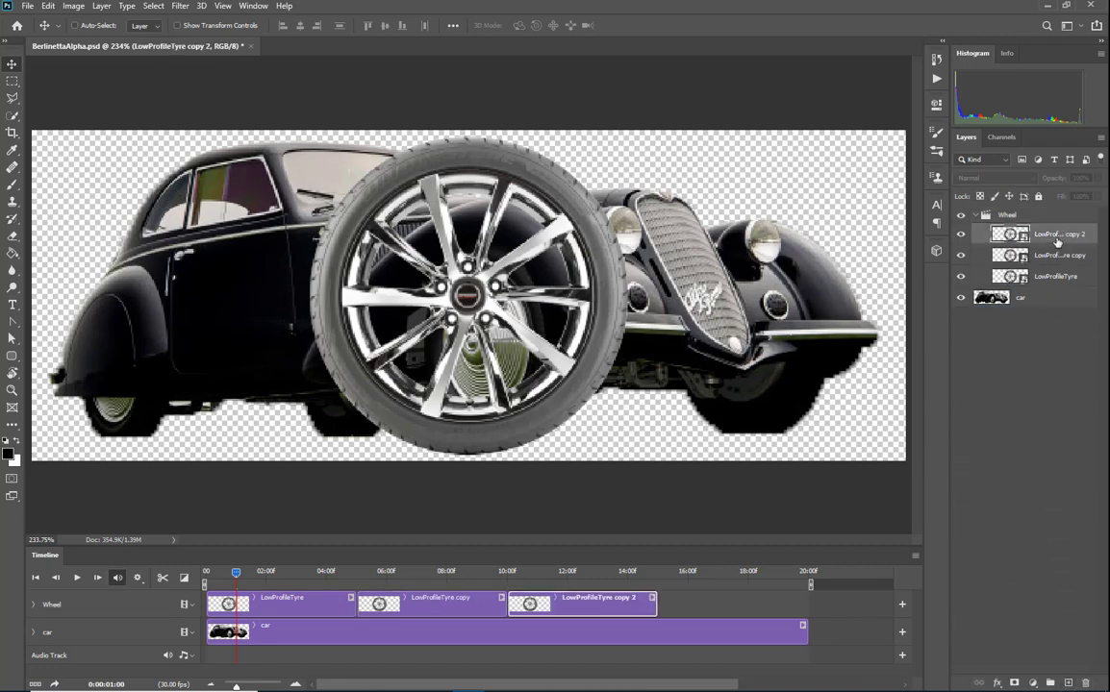
drag(1055, 264, 1069, 680)
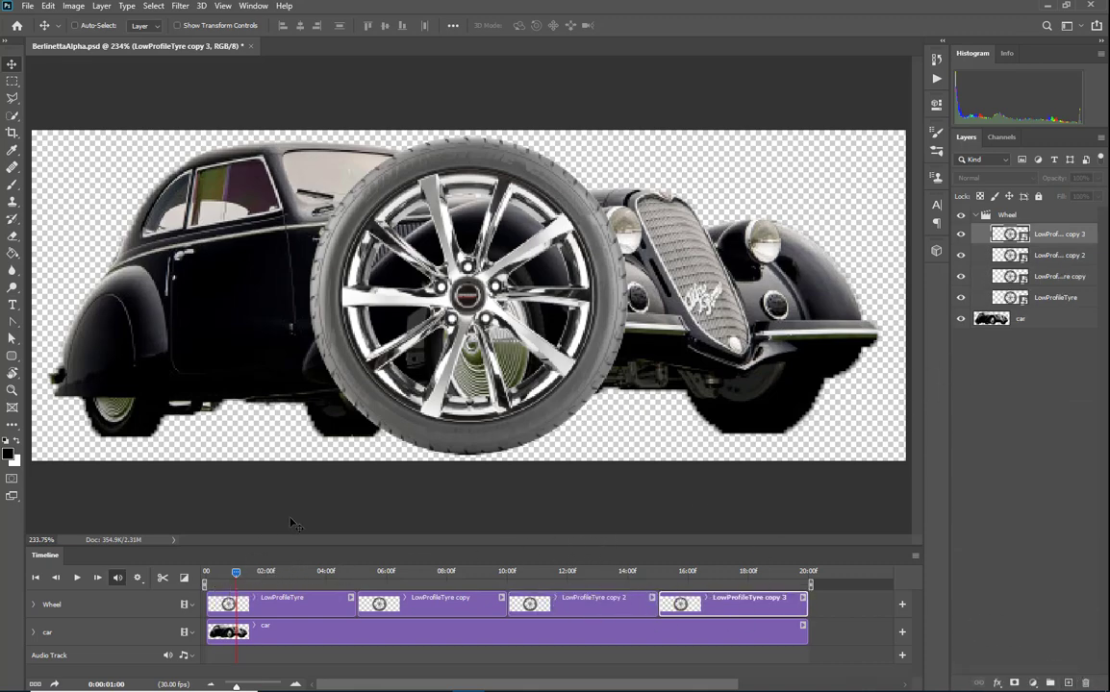
Enable the Wheel group's Transform keyframes at 0:00:00:00, fit the tyres over the car's front wheel at 38.35% width and 59.95% height, and play the result.
click(34, 605)
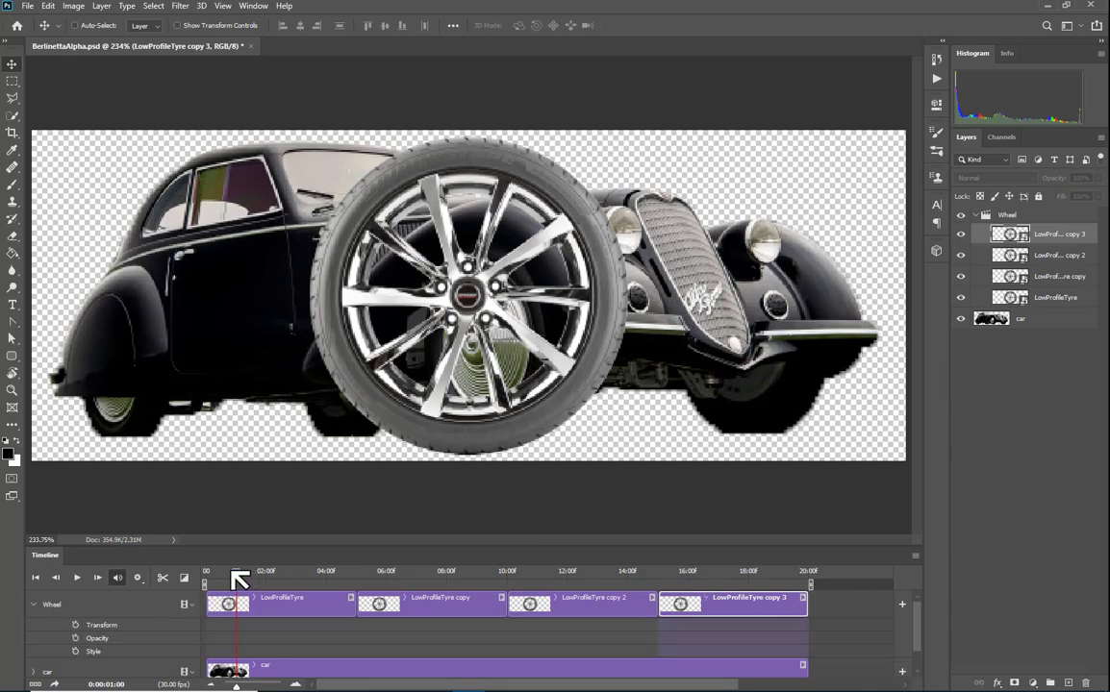
drag(237, 575, 205, 575)
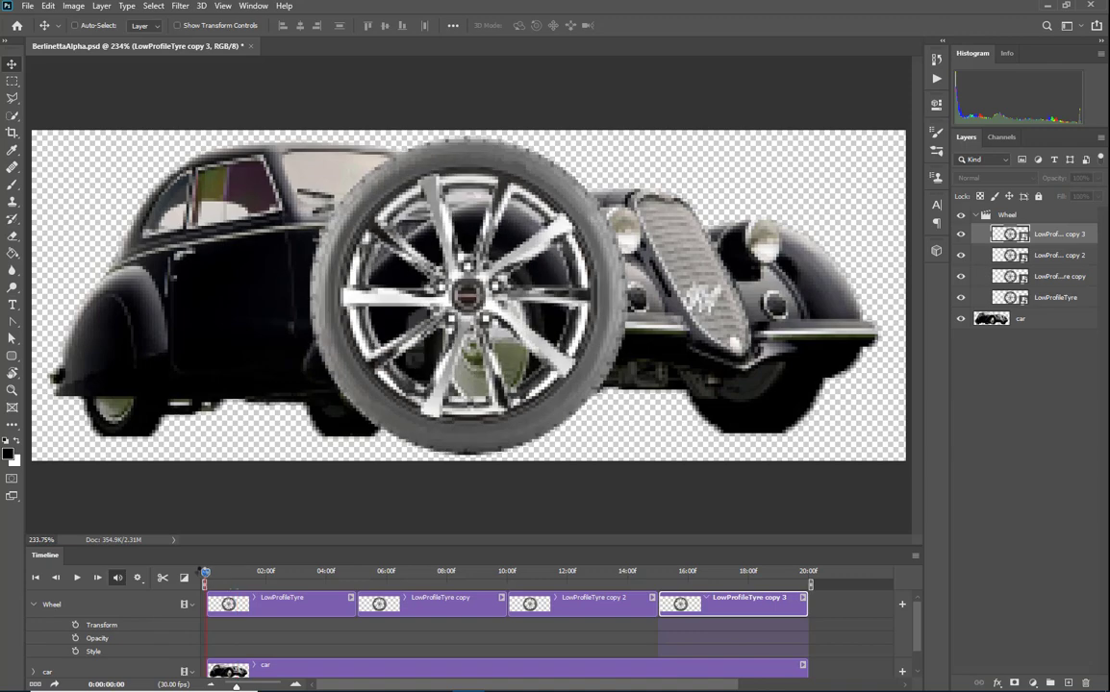
click(75, 625)
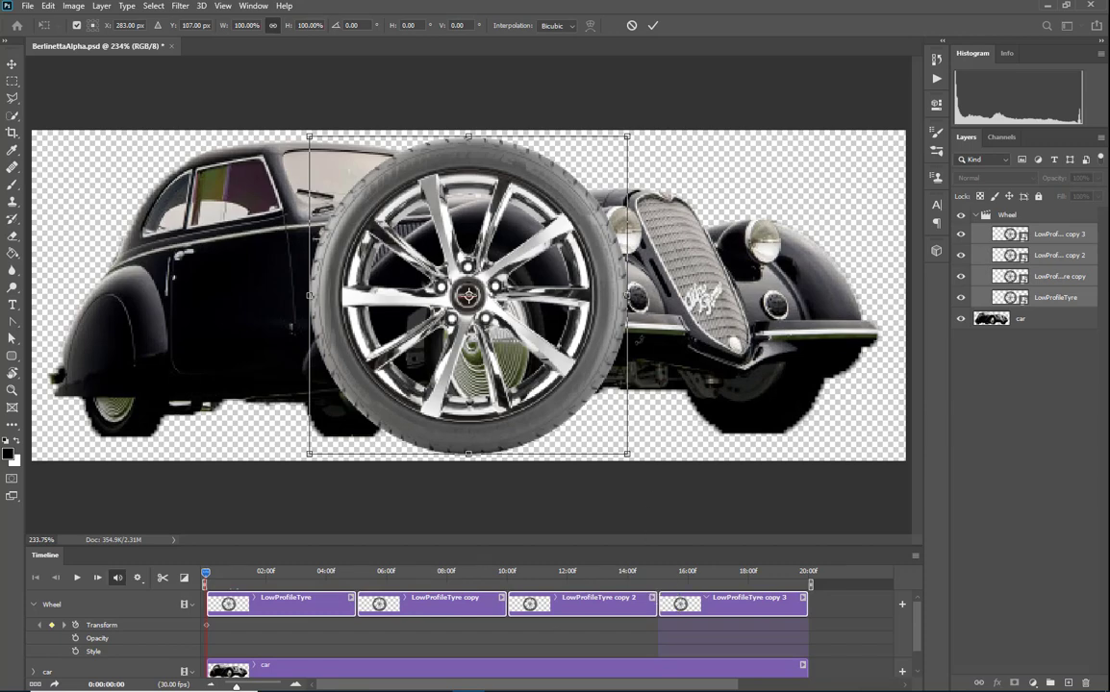
drag(628, 137, 467, 286)
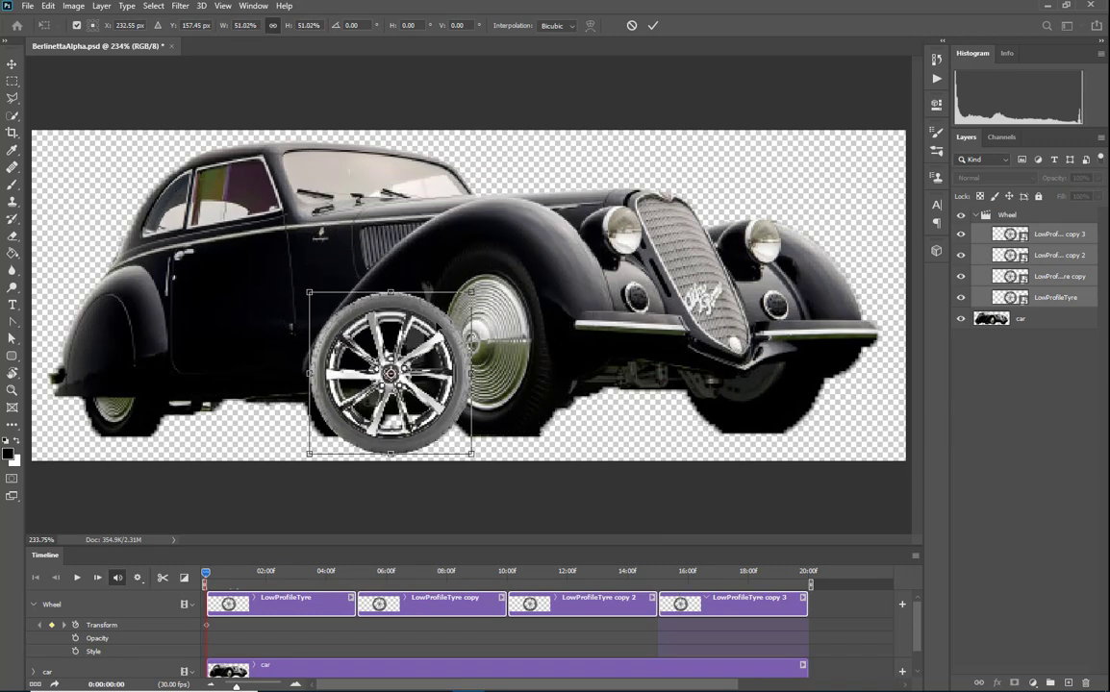
drag(390, 373, 520, 309)
drag(573, 414, 597, 446)
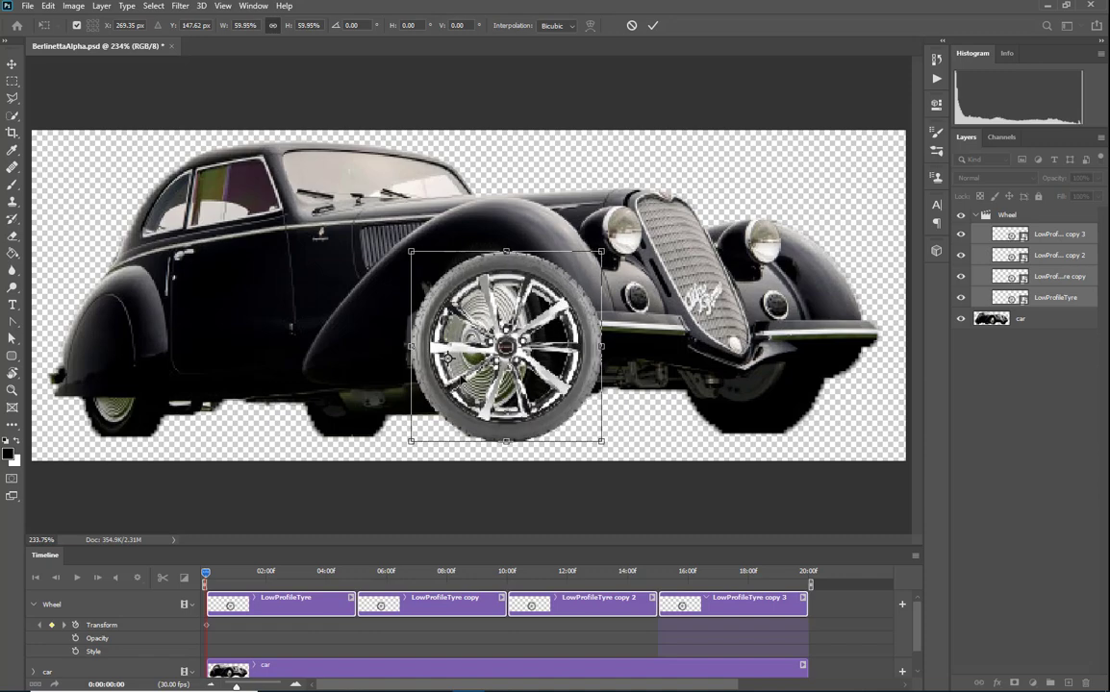
drag(411, 345, 446, 358)
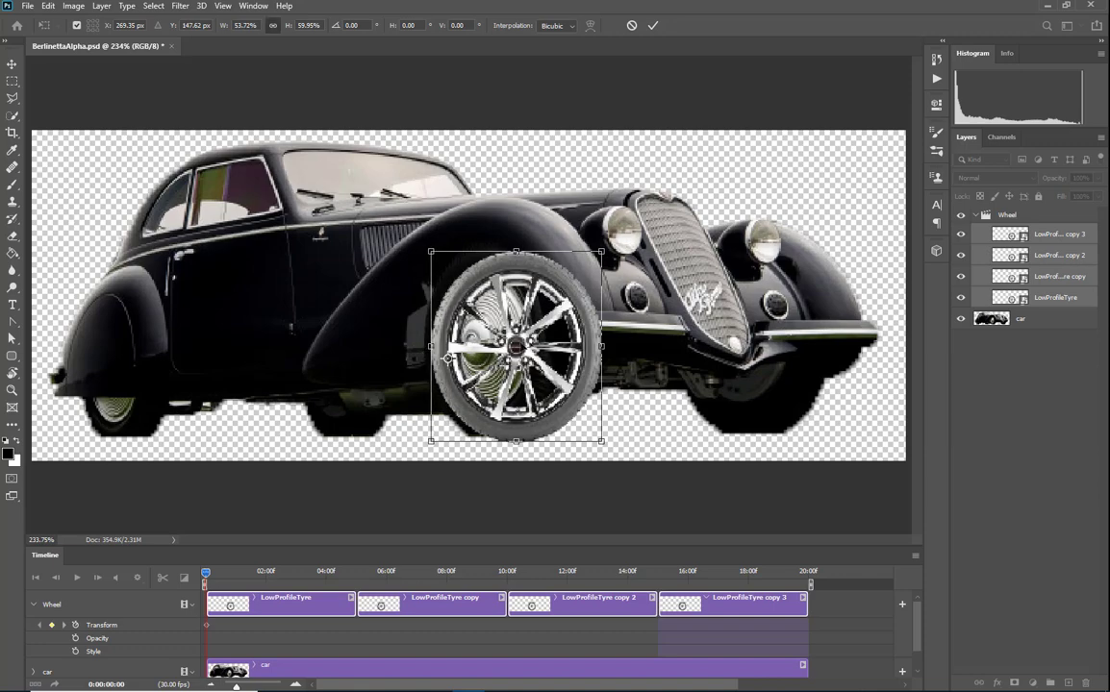
drag(601, 347, 552, 352)
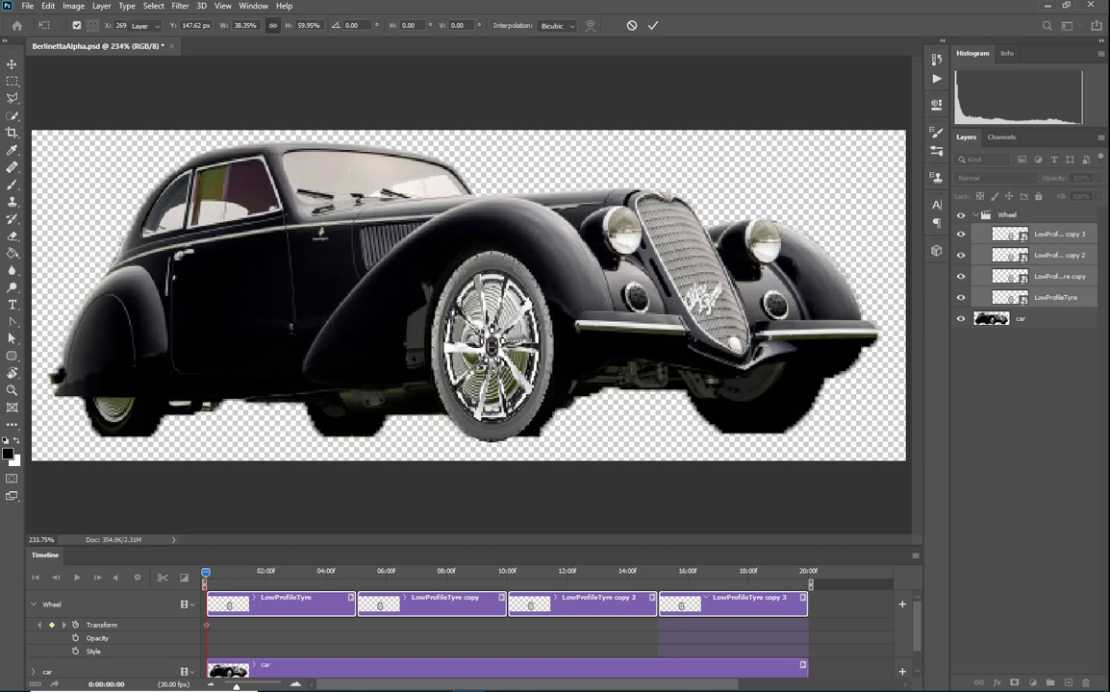
key(Return)
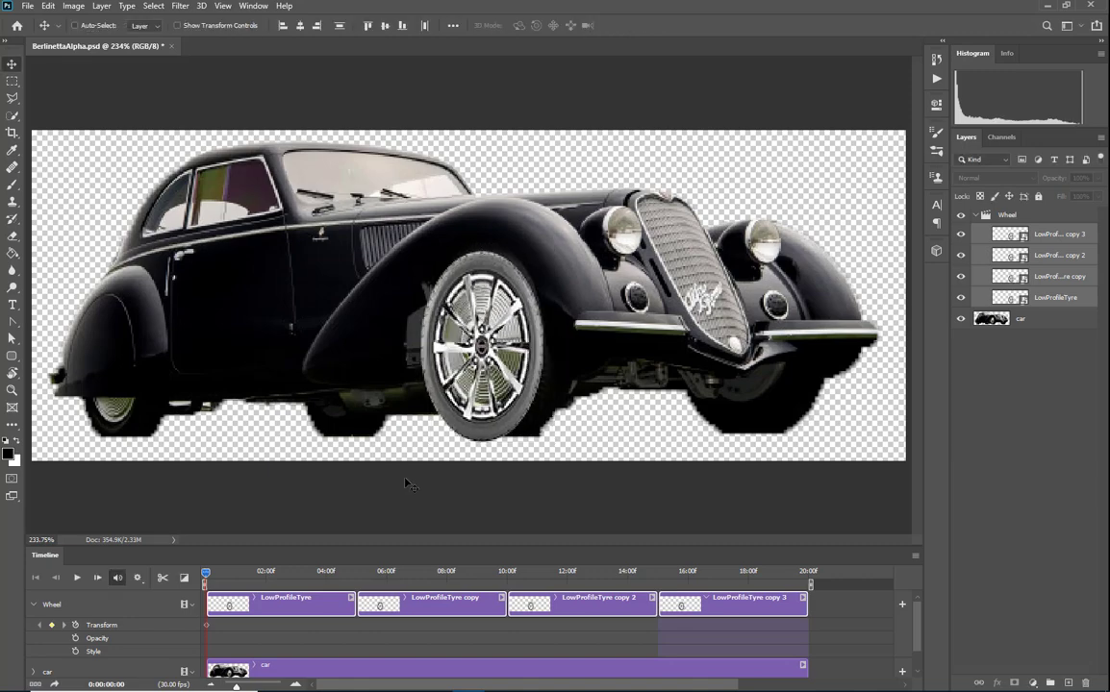
key(space)
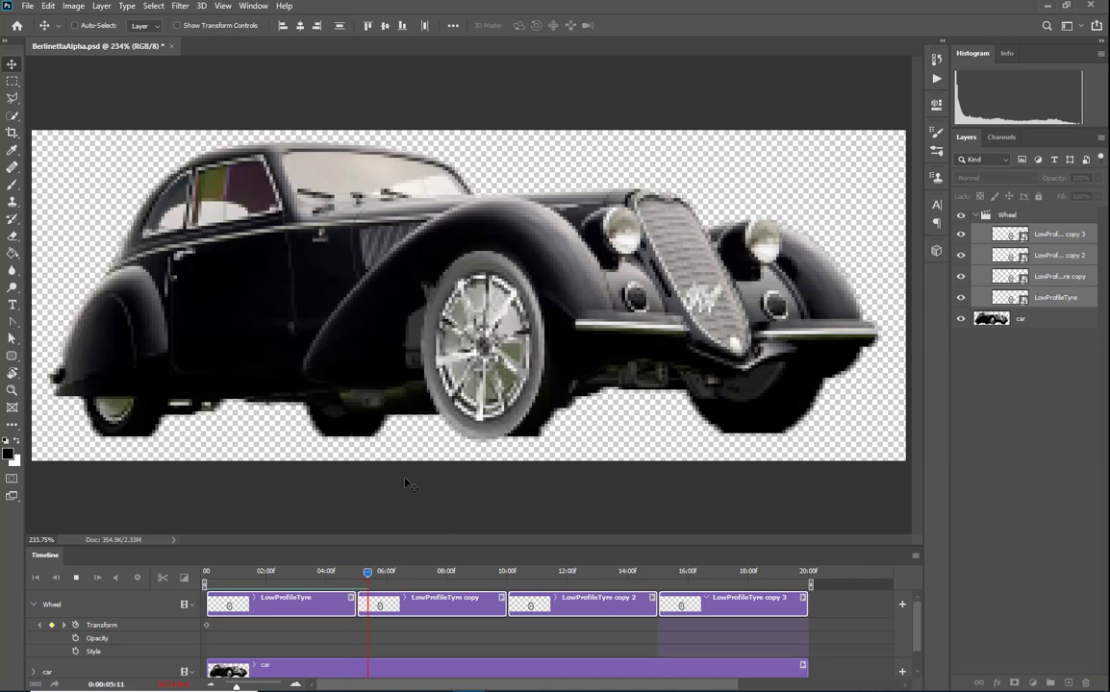
key(space)
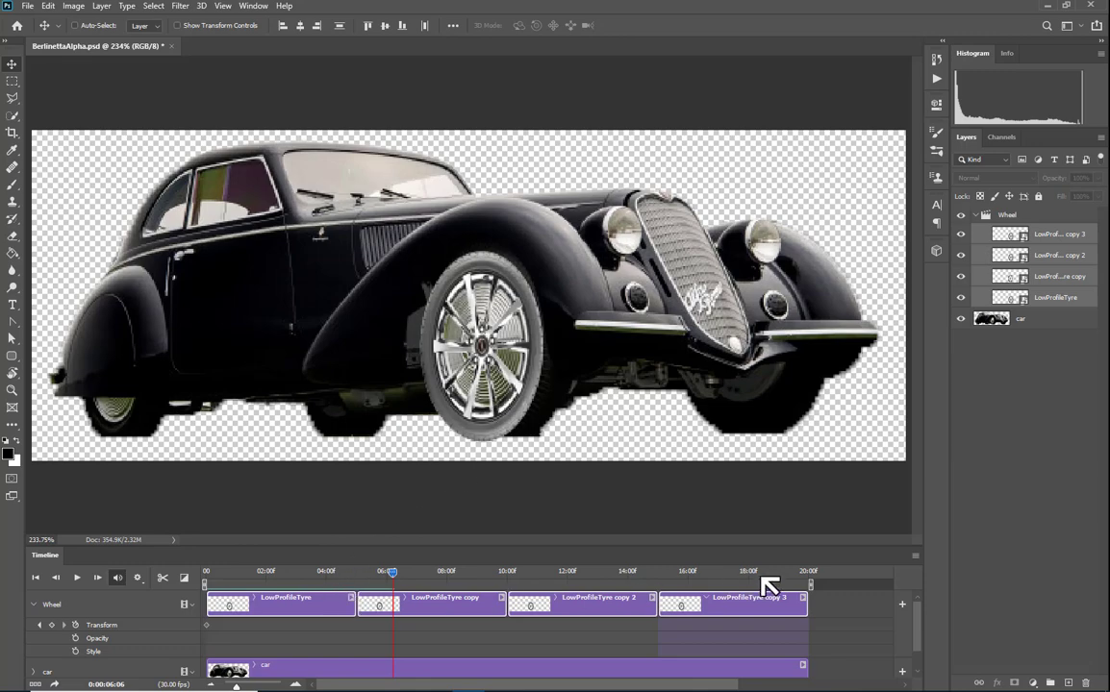
Collapse the Wheel track's properties, and save and close BerlinettaAlpha.psd.
click(33, 607)
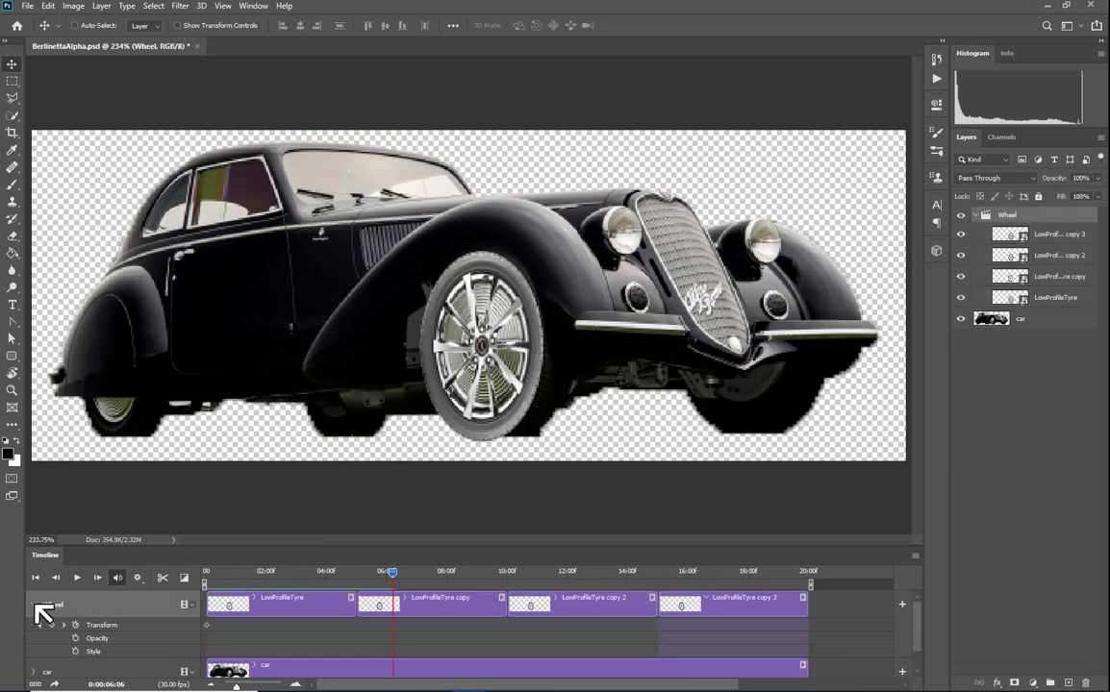
click(33, 606)
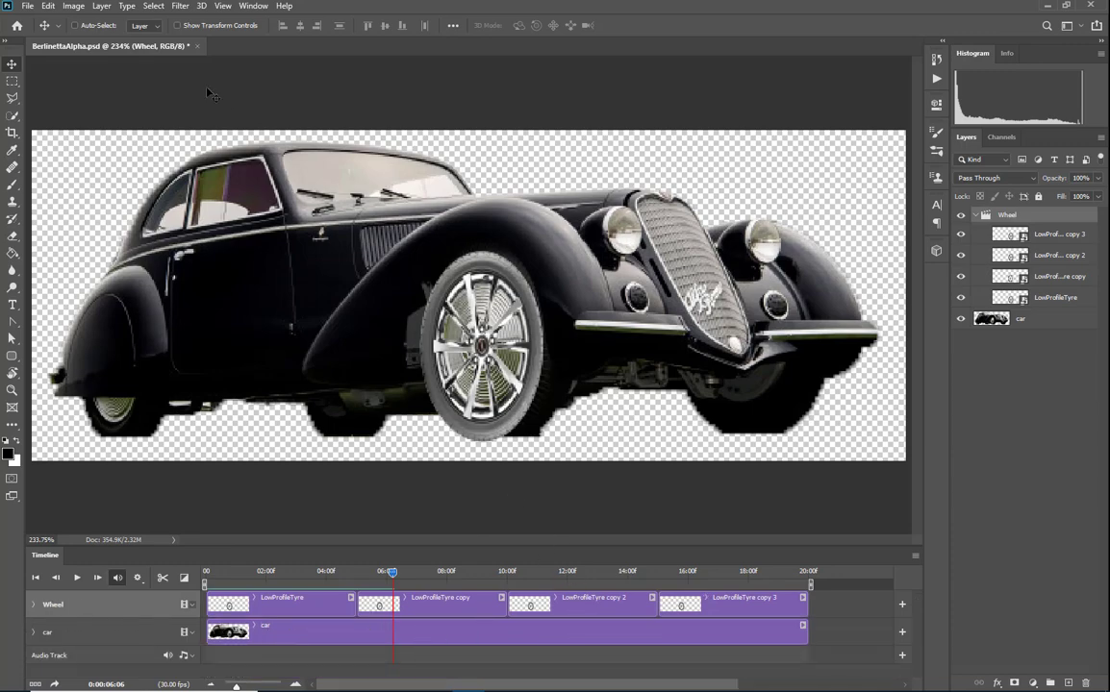
key(ctrl+s)
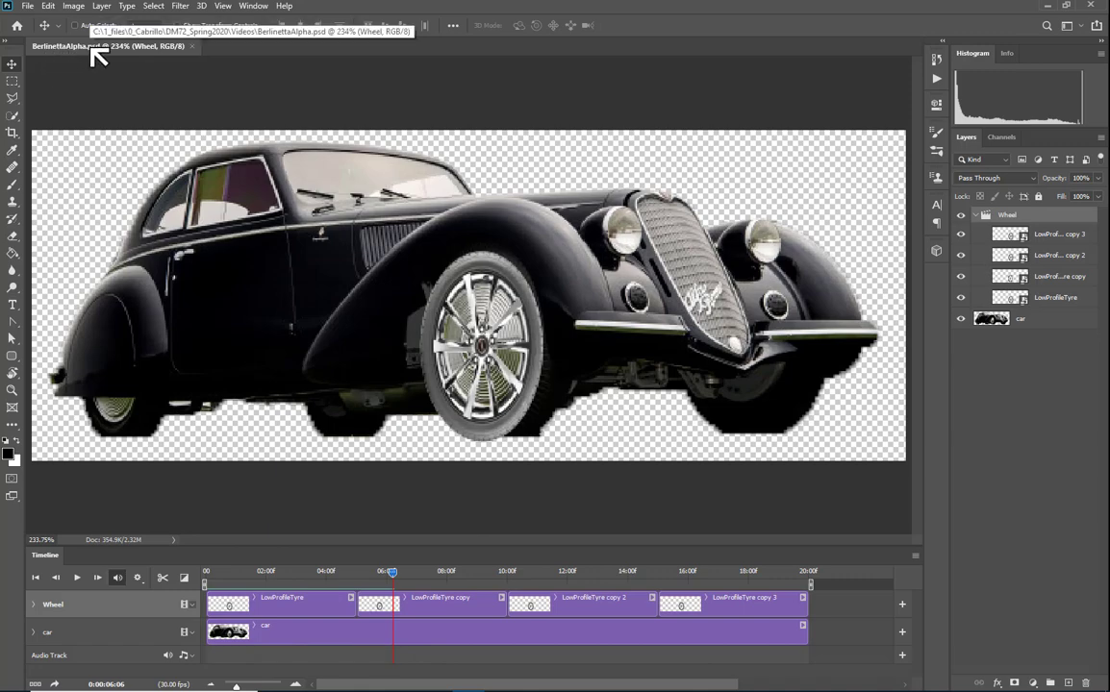
click(192, 45)
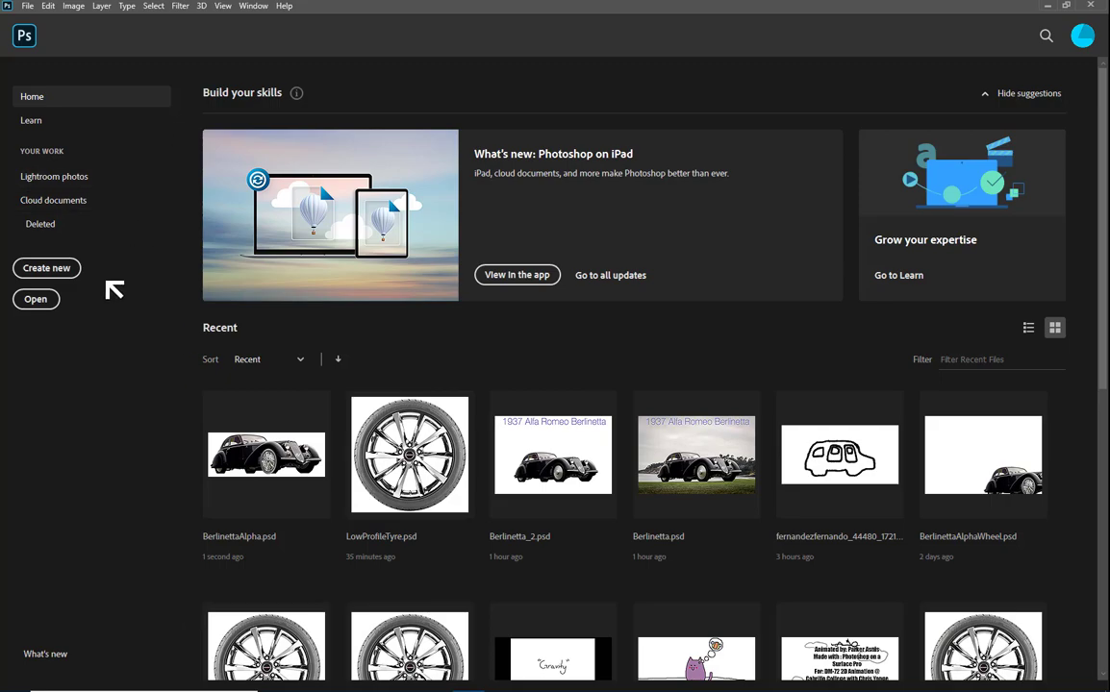
Create a new 800 x 200 px document at 72 ppi.
click(69, 270)
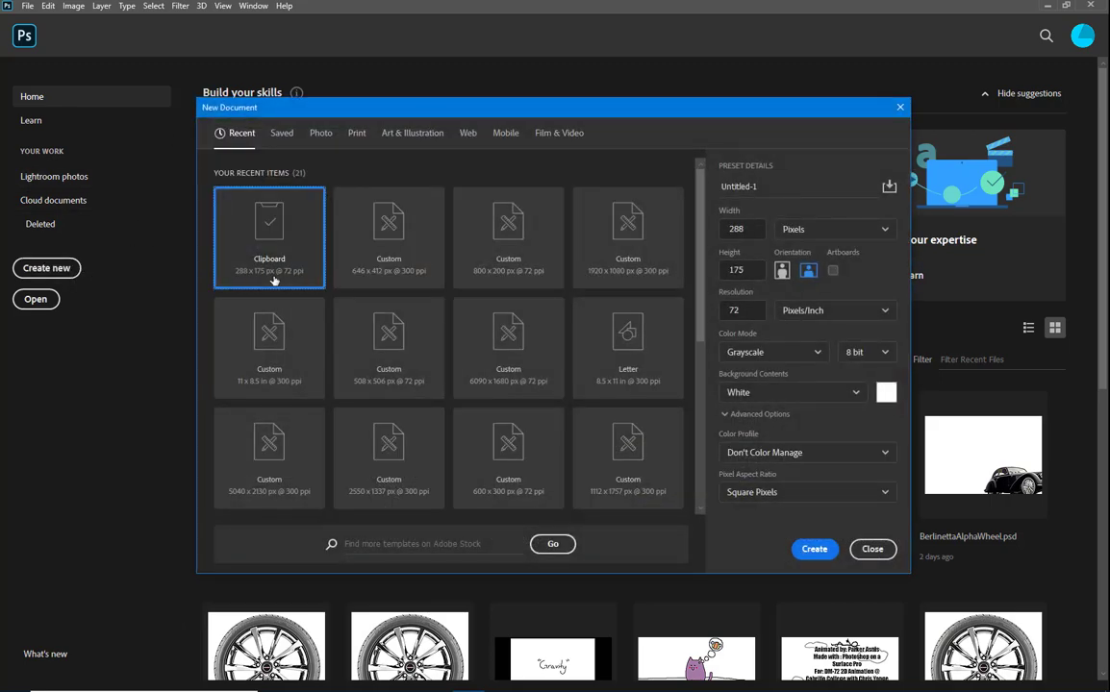
double_click(509, 232)
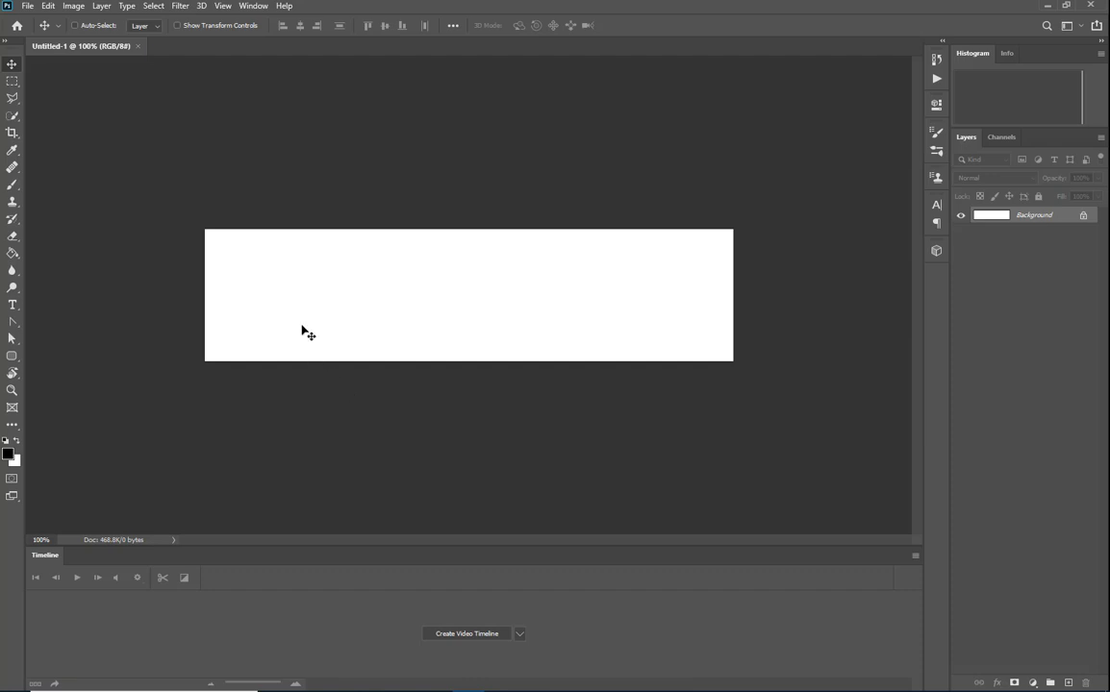
Extend the canvas equally above and below with the Crop tool to nearly twice its height, keeping the width.
key(c)
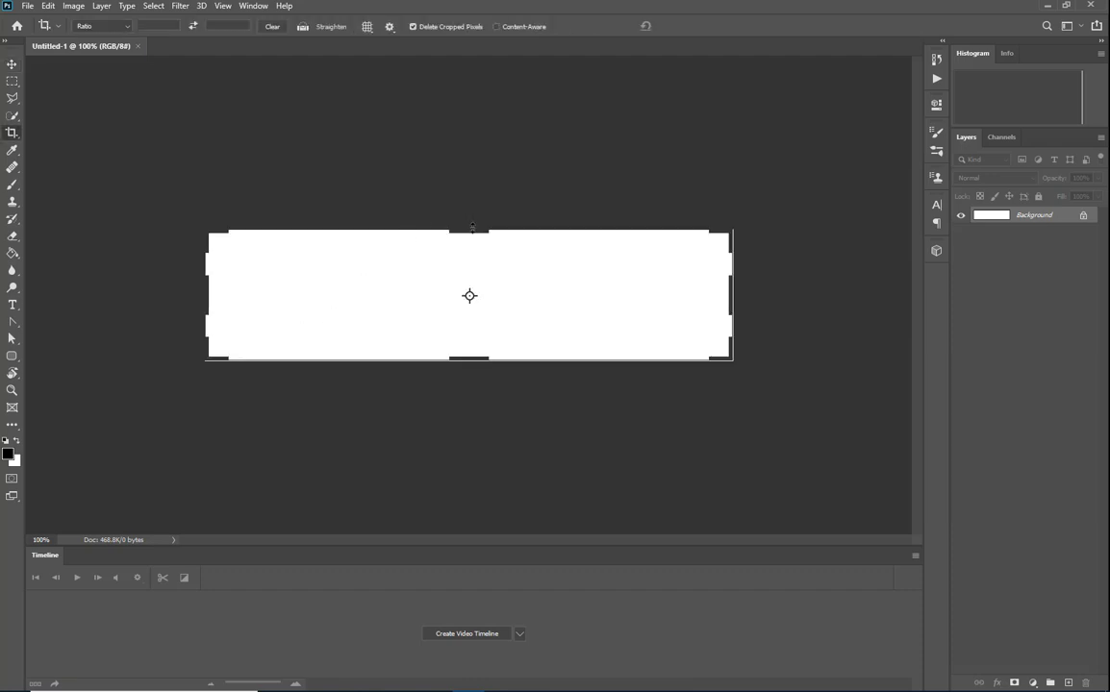
drag(470, 230, 474, 177)
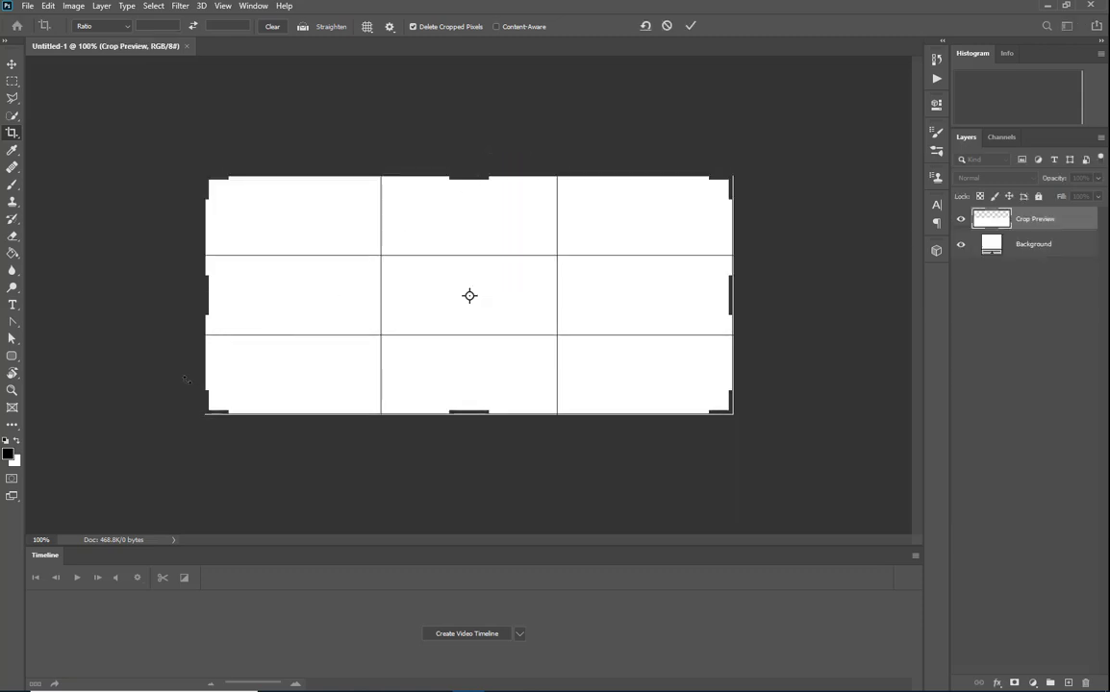
key(Return)
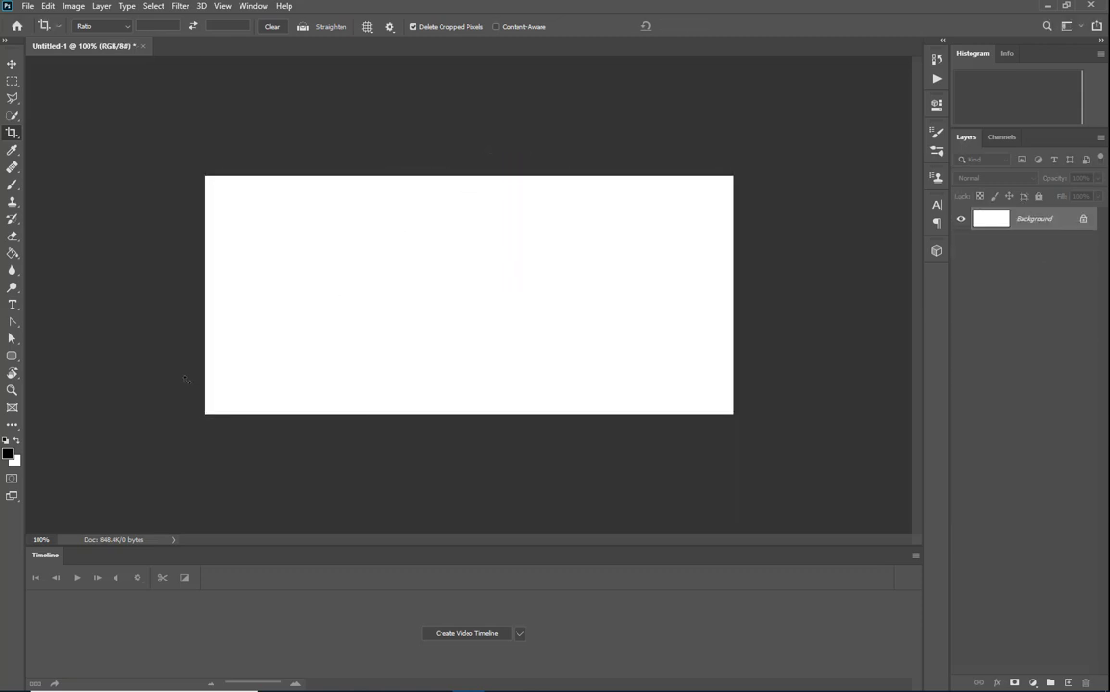
Place BerlinettaAlpha.psd as an embedded smart object at its default size in the centre of the canvas.
click(28, 6)
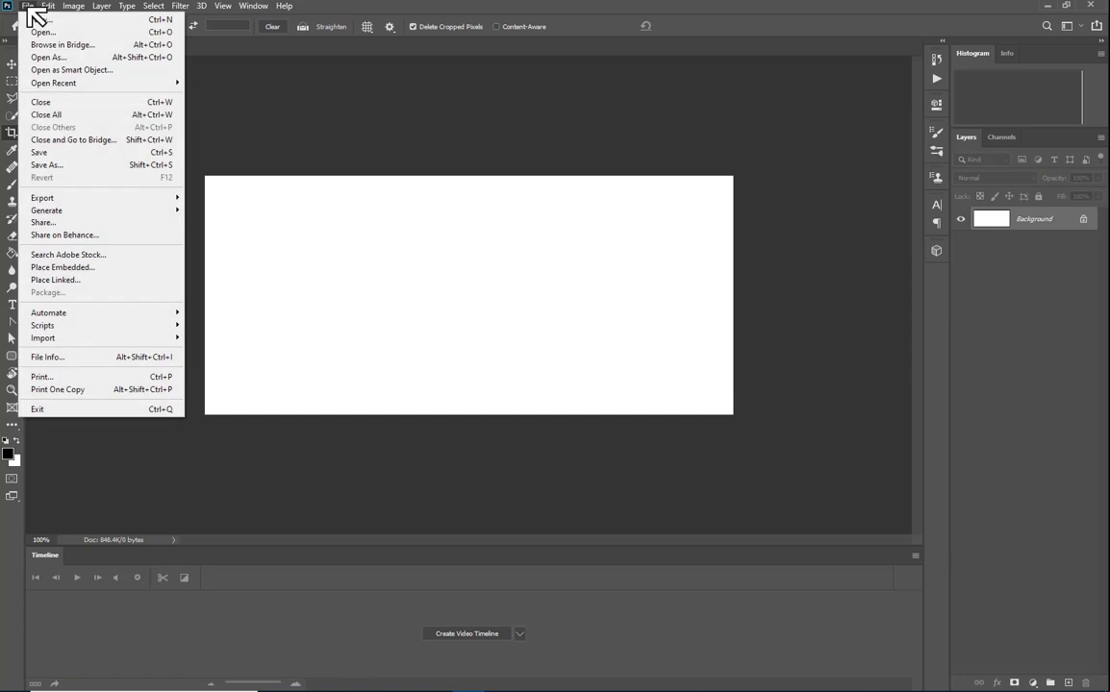
click(63, 275)
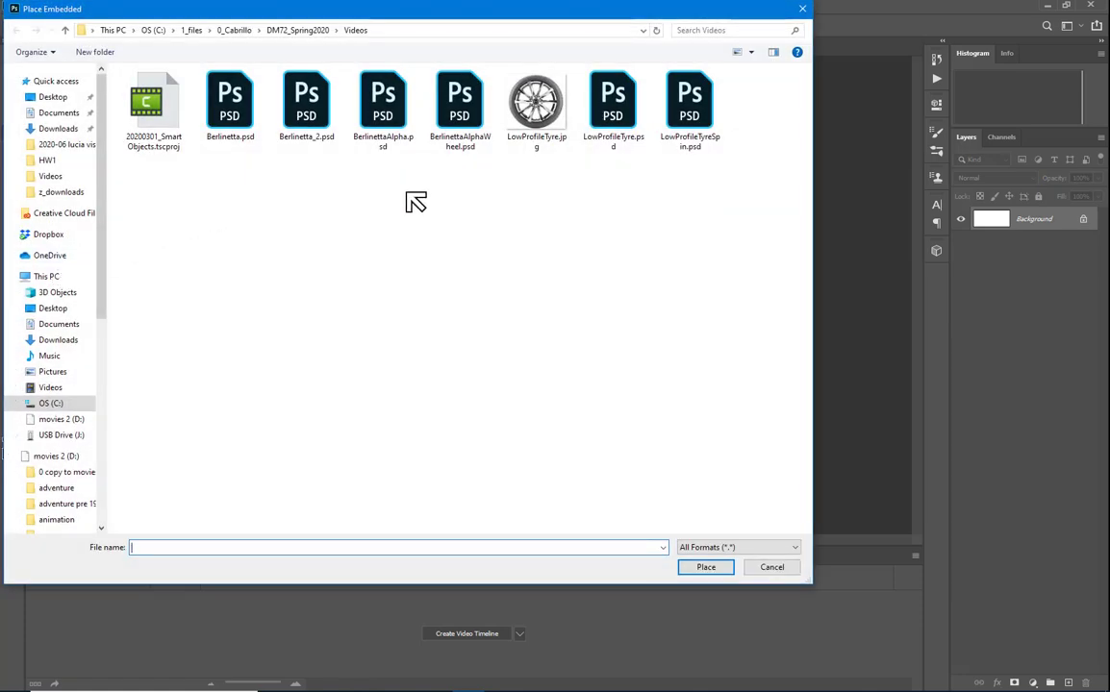
click(385, 114)
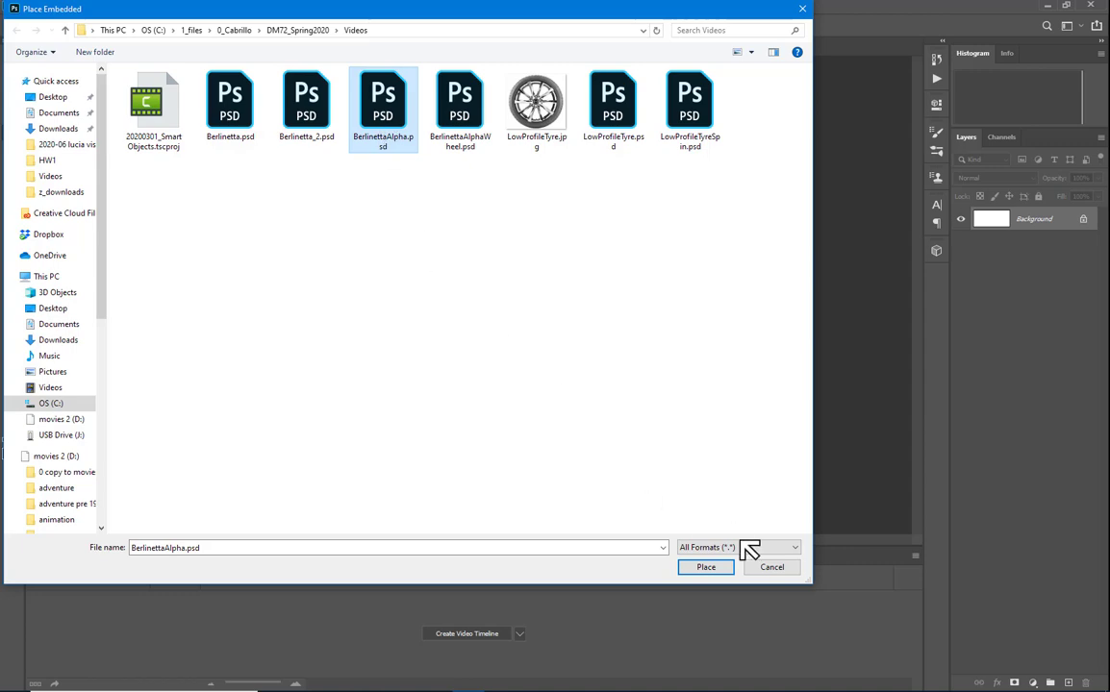
click(705, 567)
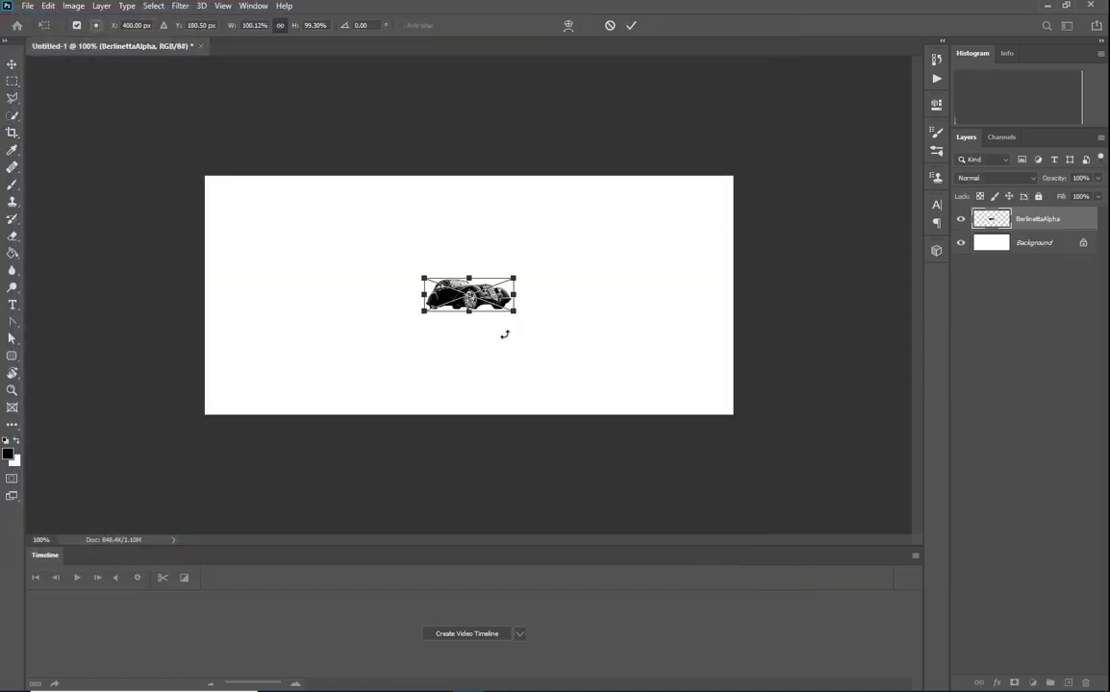
key(Return)
key(c)
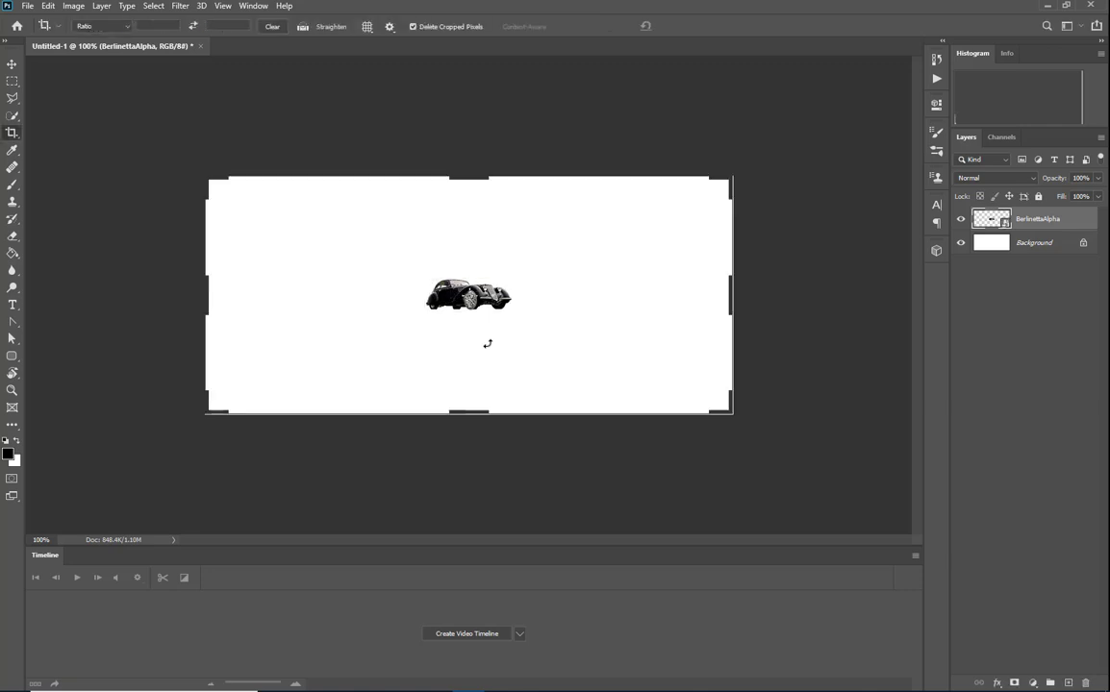
Create a video timeline for the document and briefly play the placed car clip.
click(499, 635)
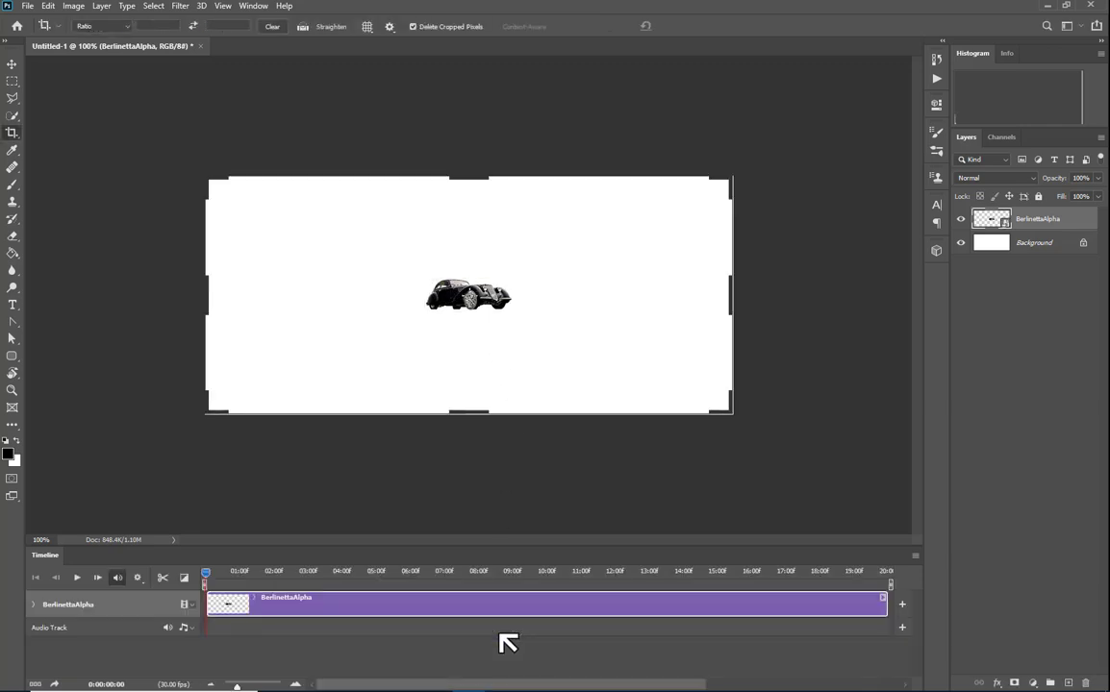
click(13, 65)
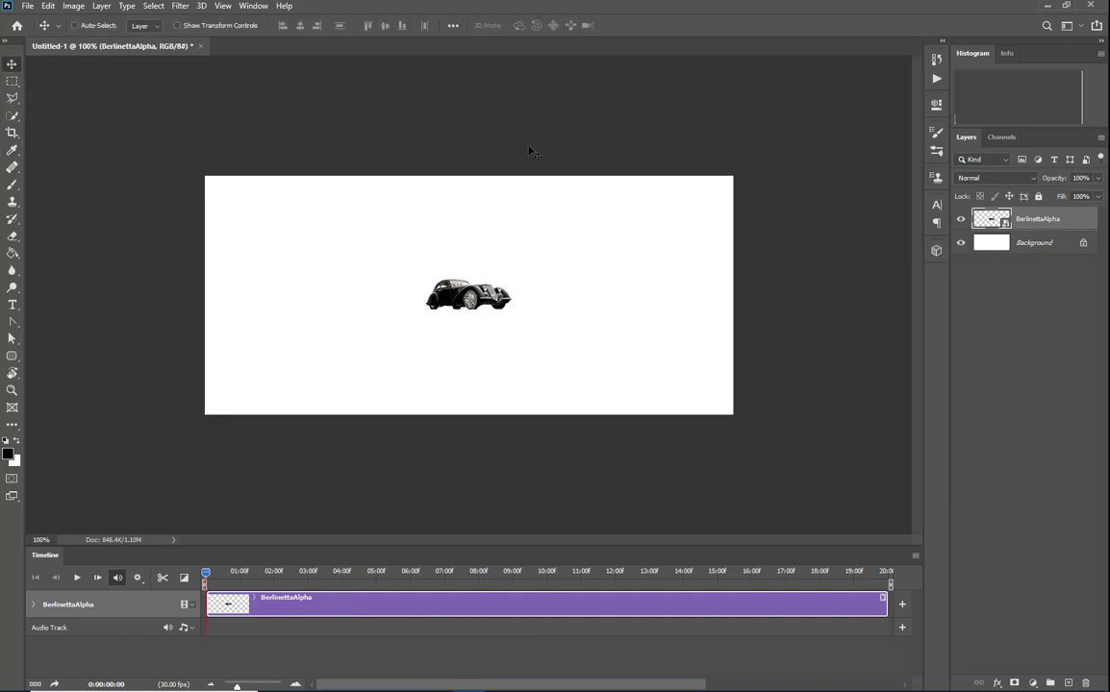
key(space)
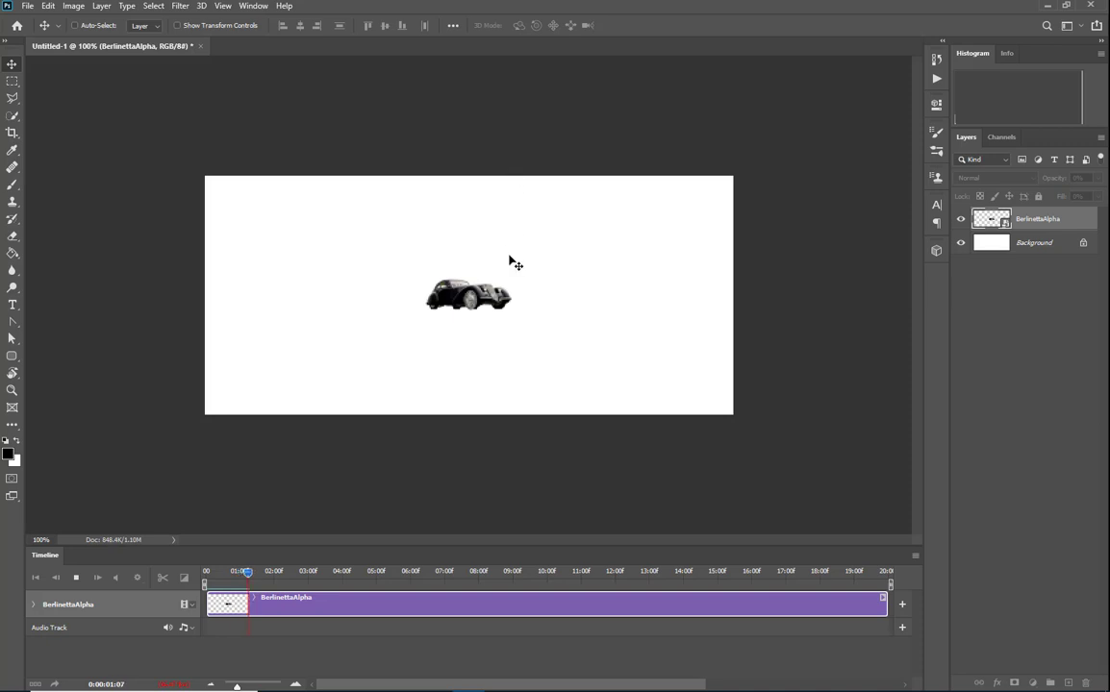
key(space)
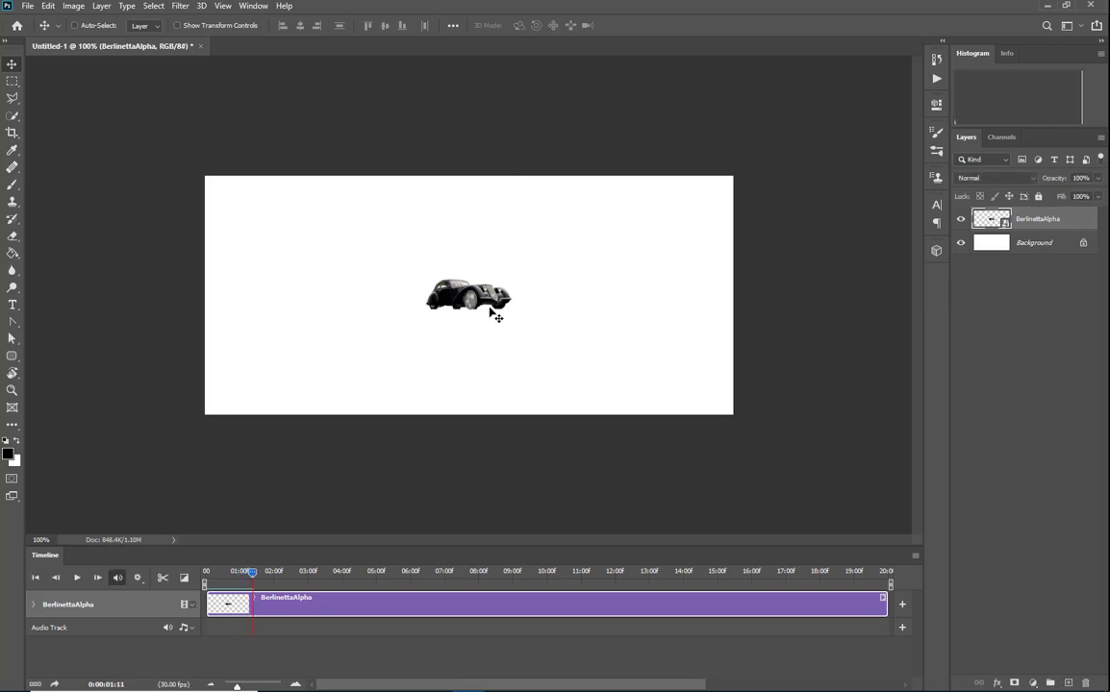
Move the car near the canvas's left edge, slightly below mid-height, and enable its Transform keyframes at 0:00:00:00.
drag(502, 310, 290, 333)
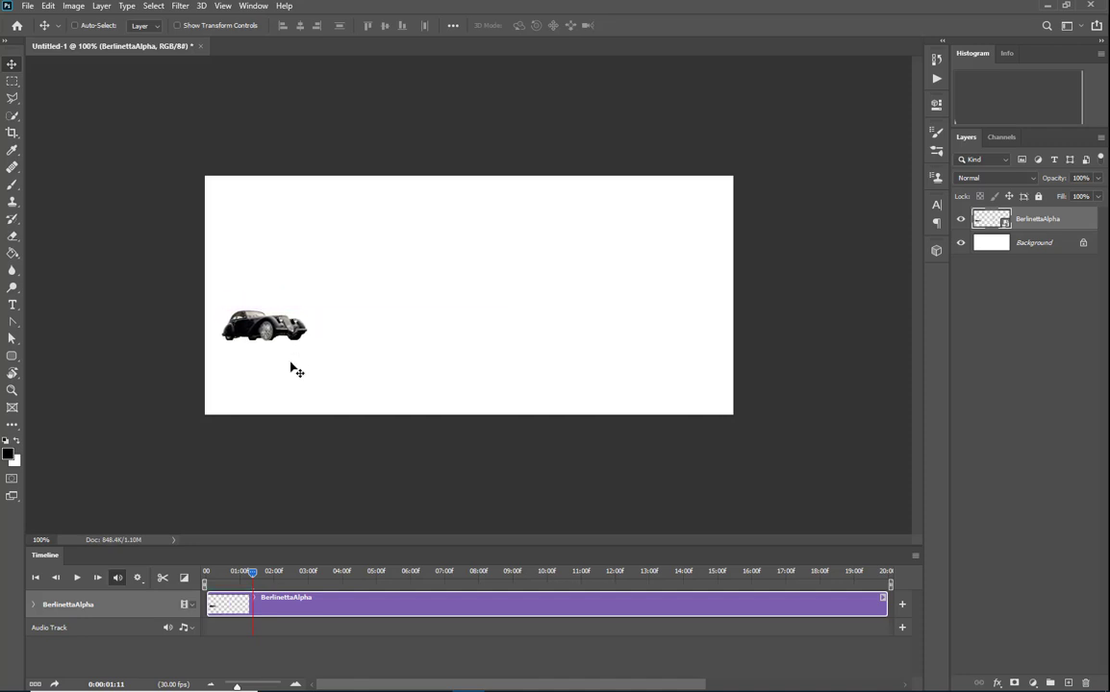
drag(251, 573, 197, 577)
click(35, 605)
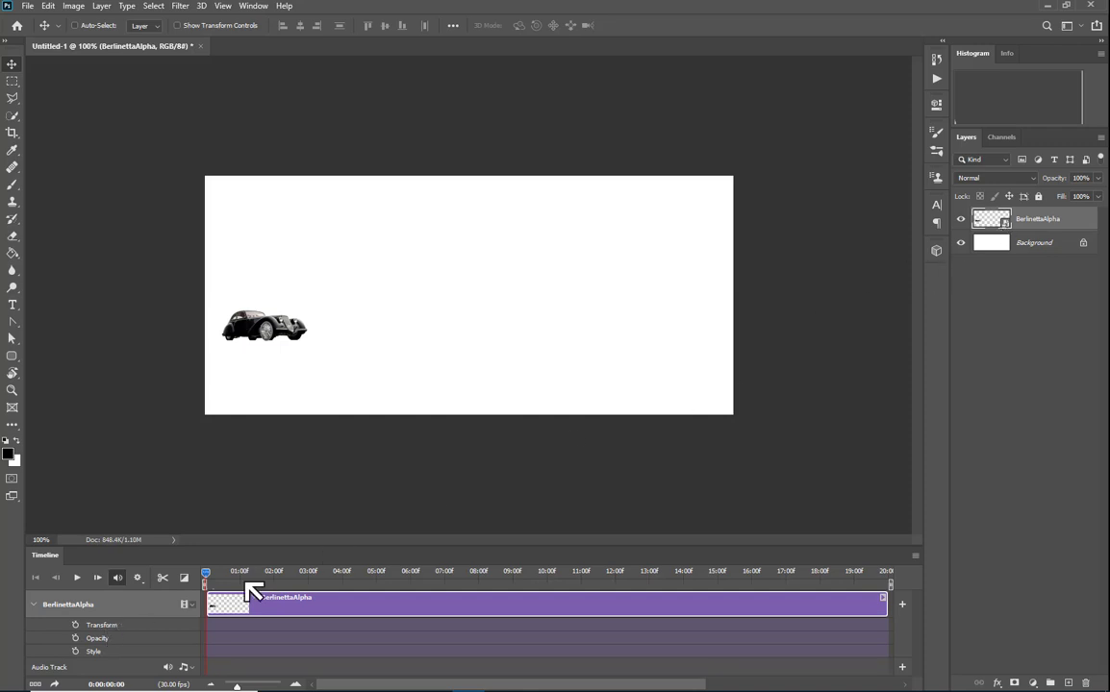
click(75, 625)
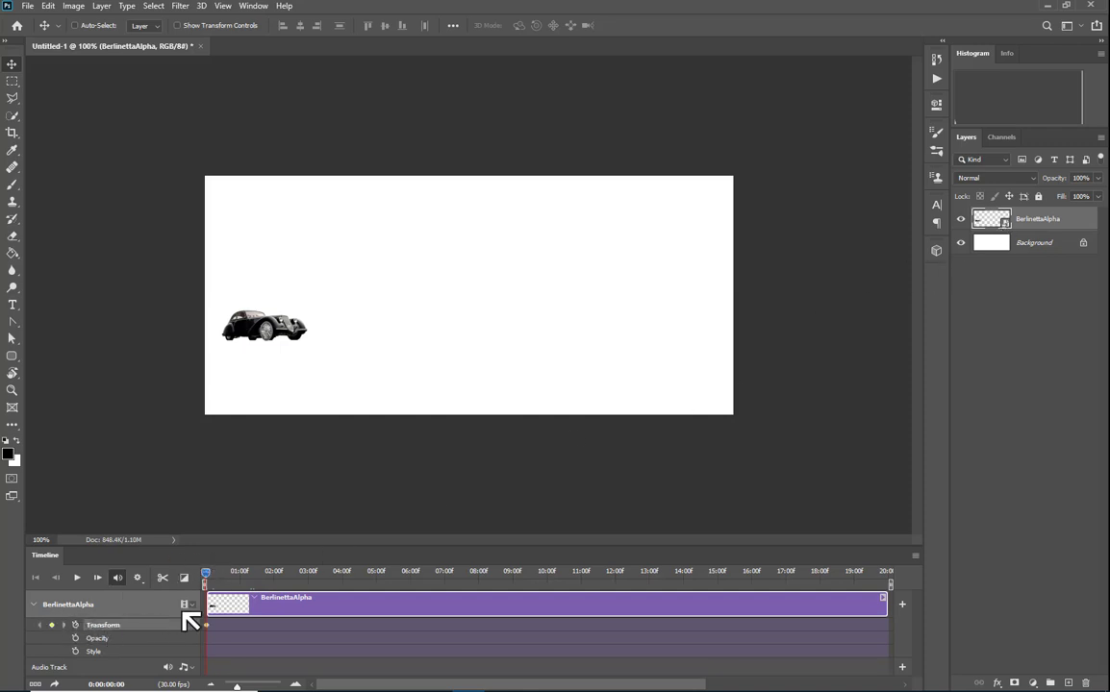
At 0:00:19:29, move the car to the canvas's lower-right corner, scale it to 182.68%, and play part of the animation.
drag(314, 581, 886, 583)
drag(281, 321, 685, 373)
key(ctrl+t)
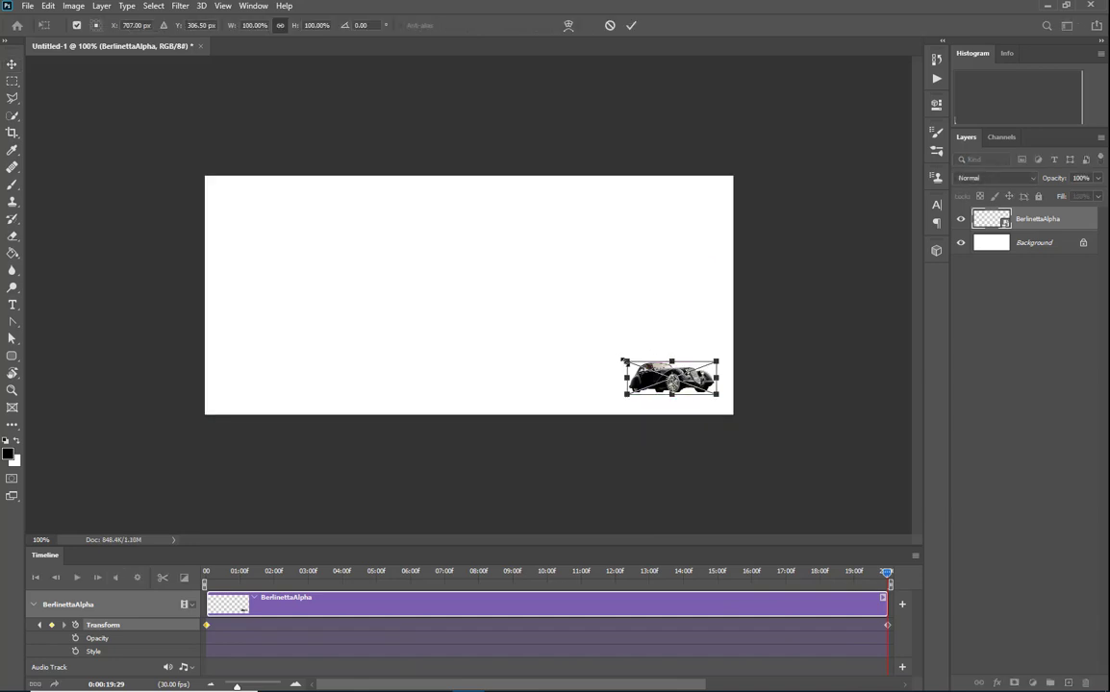
drag(619, 357, 561, 306)
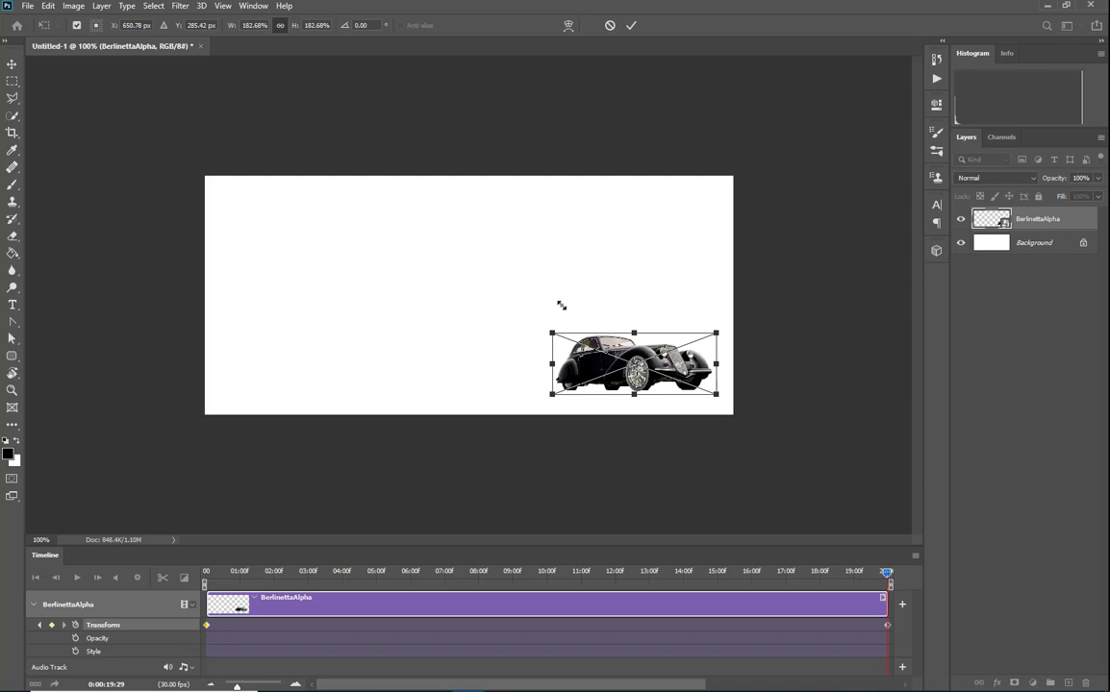
key(Return)
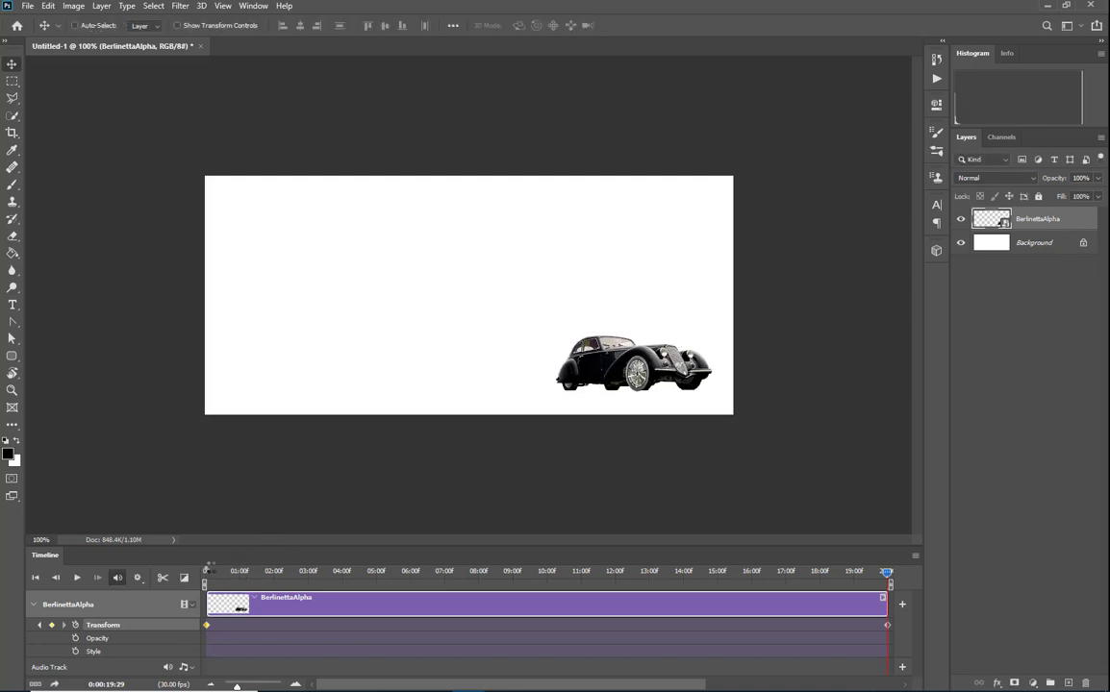
key(space)
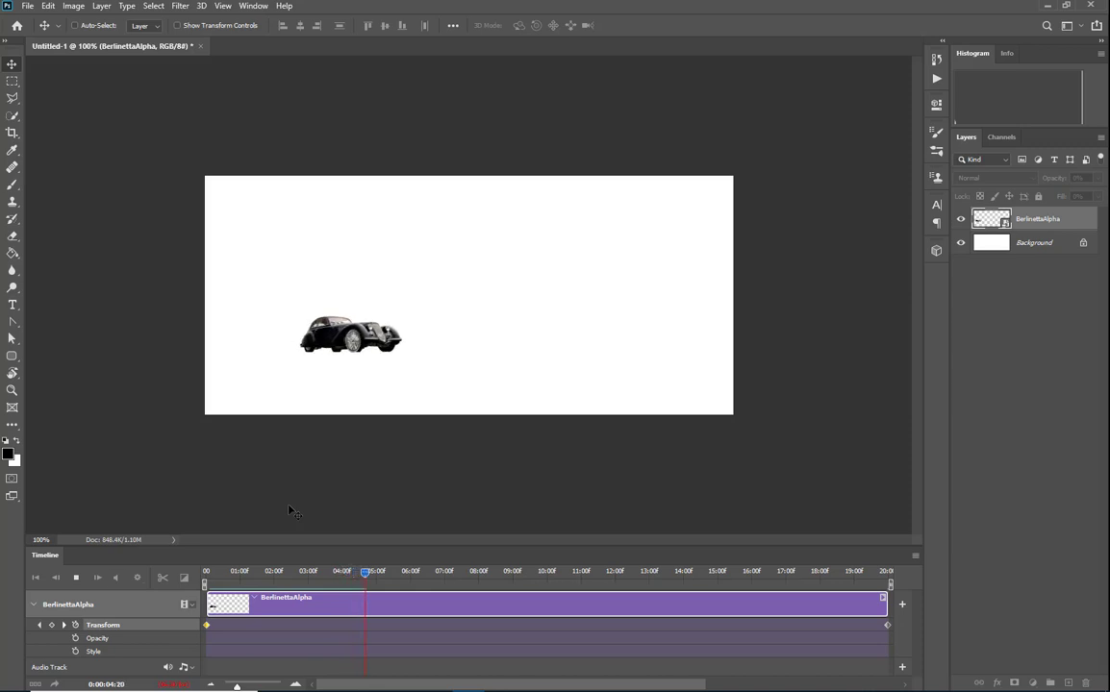
key(space)
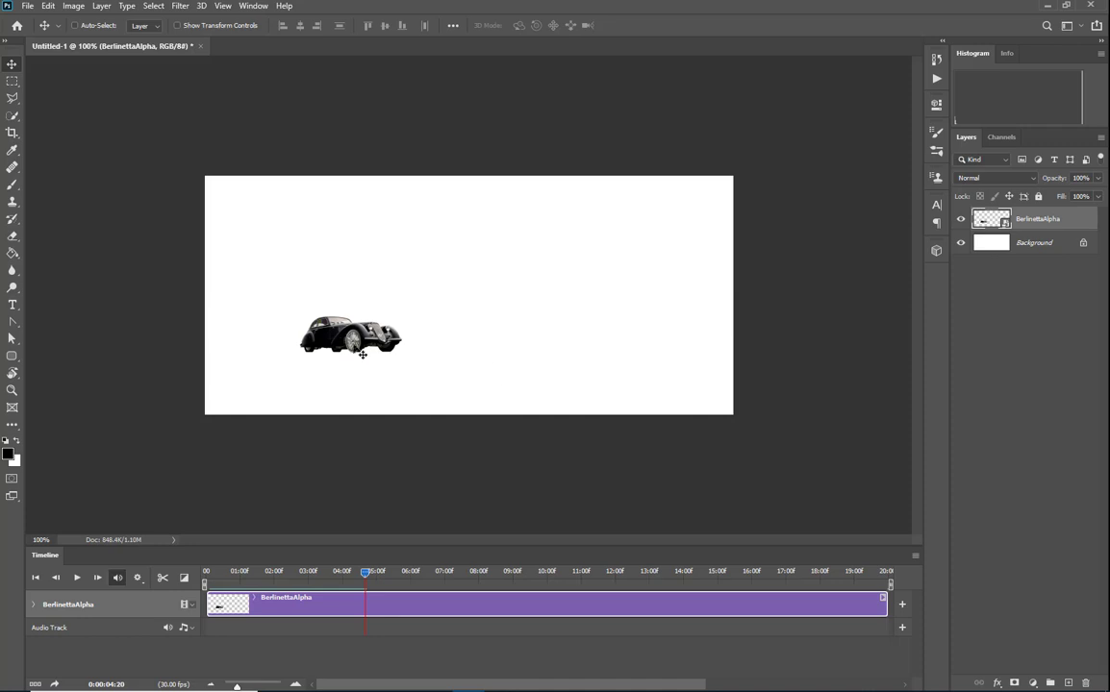